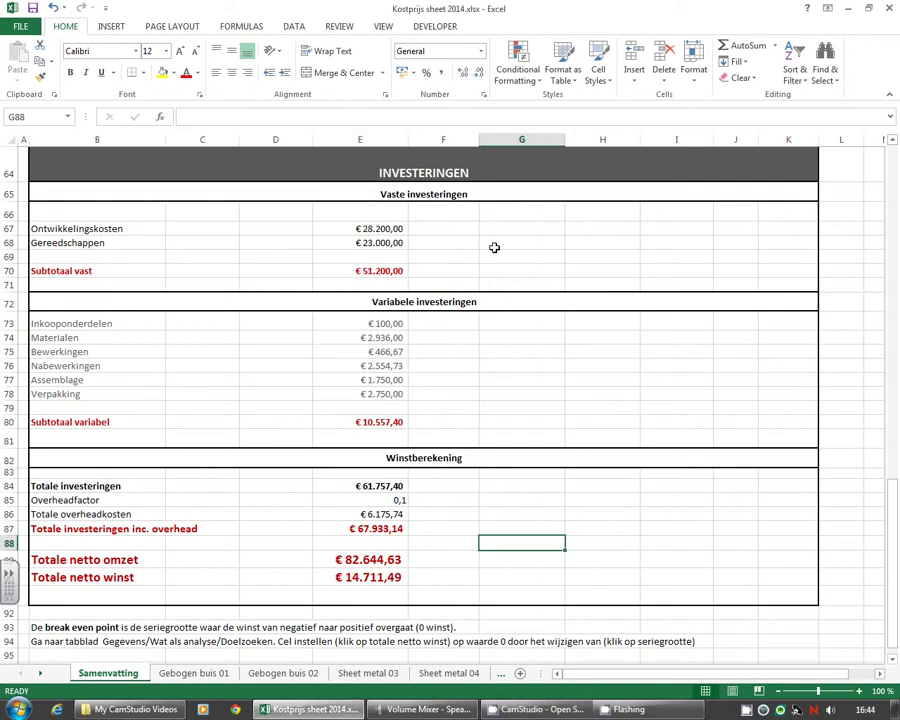
# - Demonstrate AutoSum on the TOTAAL amounts K14:K18 into K19, then delete that sum
pyautogui.scroll(8, 494, 247)
pyautogui.scroll(7, 494, 247)
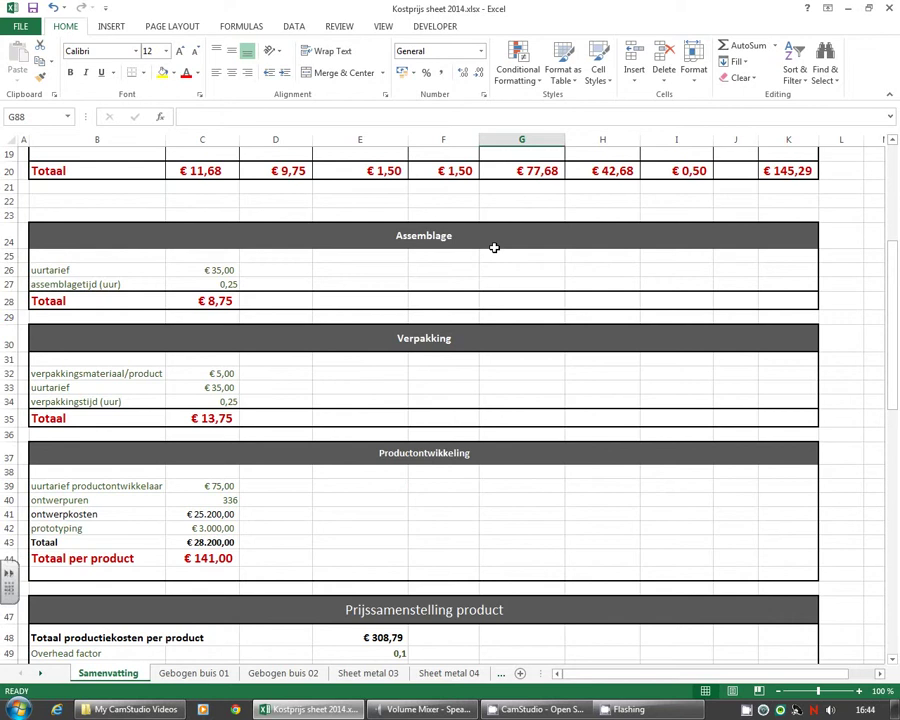
pyautogui.scroll(1, 494, 247)
pyautogui.scroll(3, 494, 247)
pyautogui.scroll(1, 494, 247)
pyautogui.scroll(1, 494, 247)
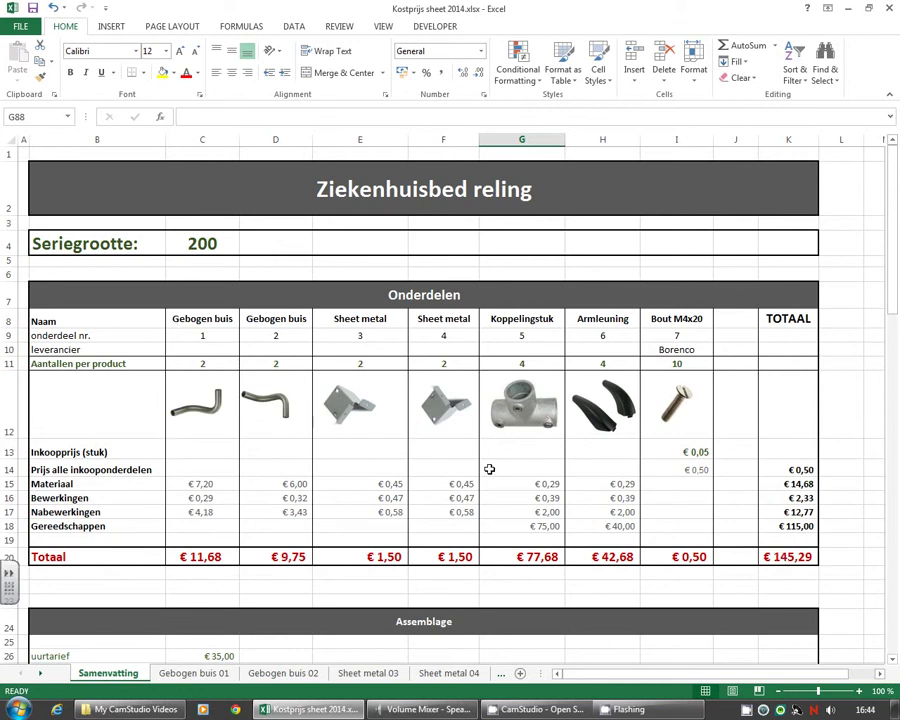
pyautogui.scroll(-1, 450, 430)
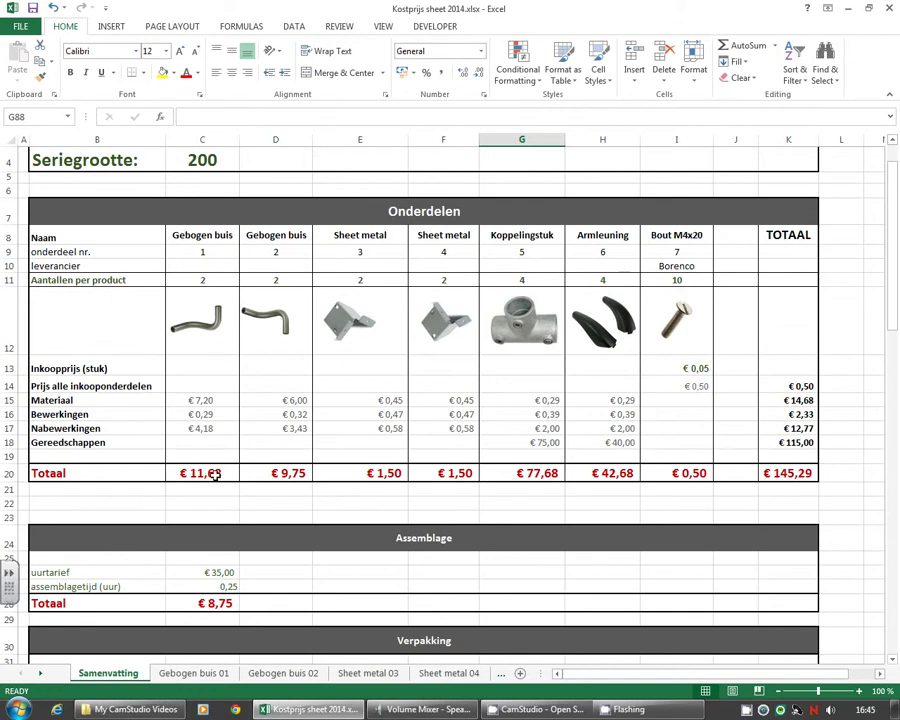
pyautogui.click(788, 458)
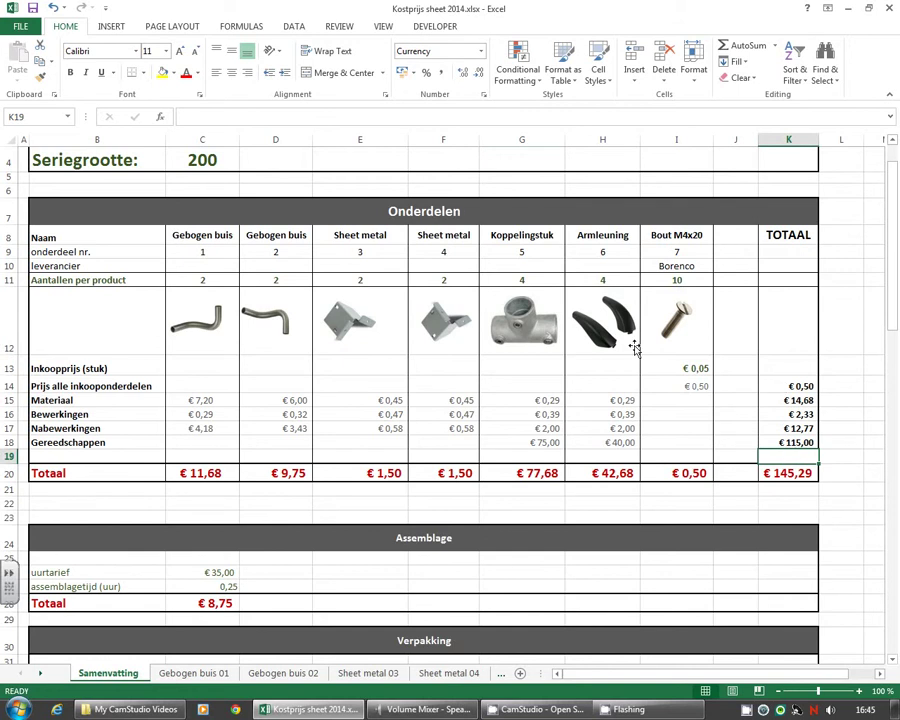
pyautogui.keyDown('shift'); pyautogui.click(779, 387); pyautogui.keyUp('shift')
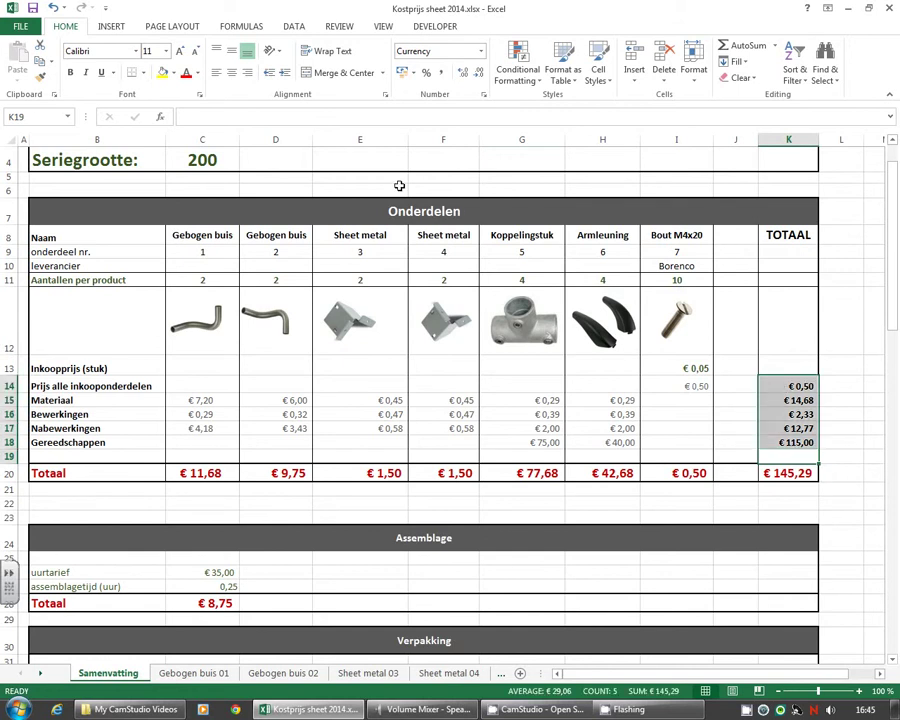
pyautogui.click(743, 45)
pyautogui.click(828, 457)
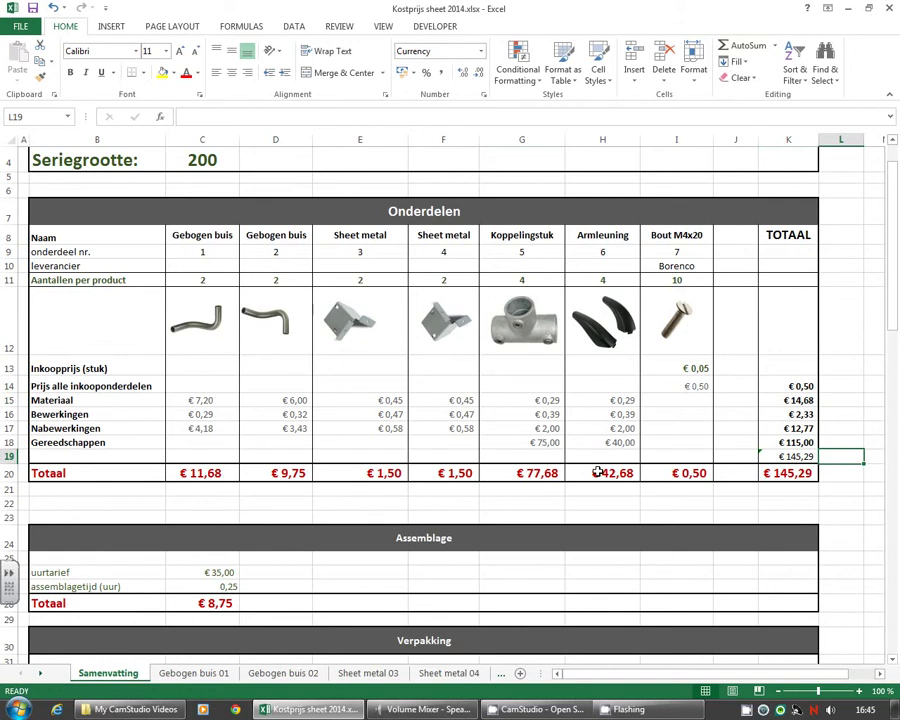
pyautogui.click(827, 501)
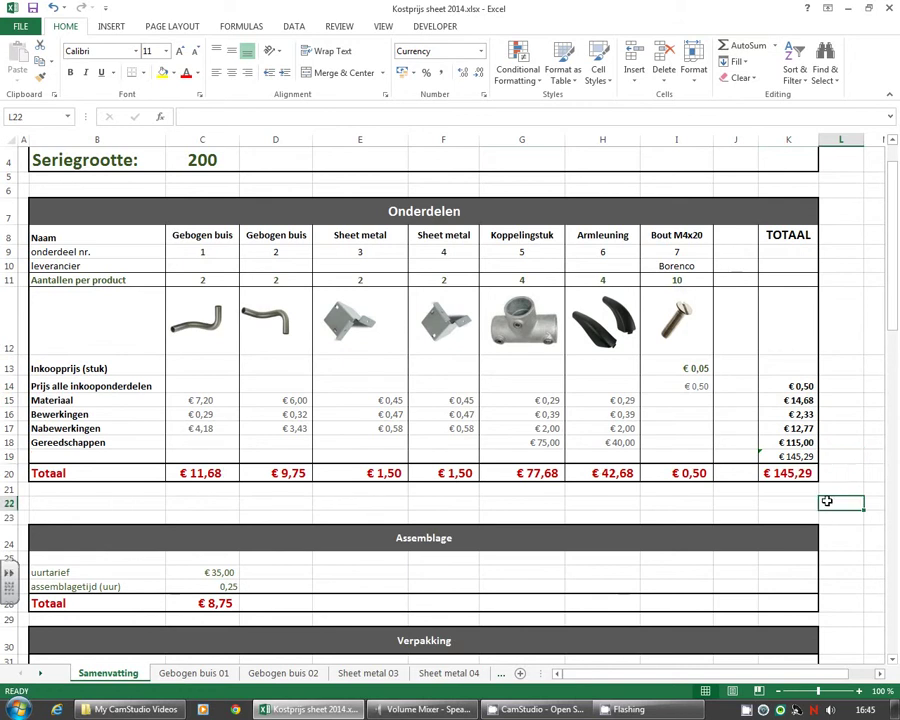
pyautogui.click(785, 457)
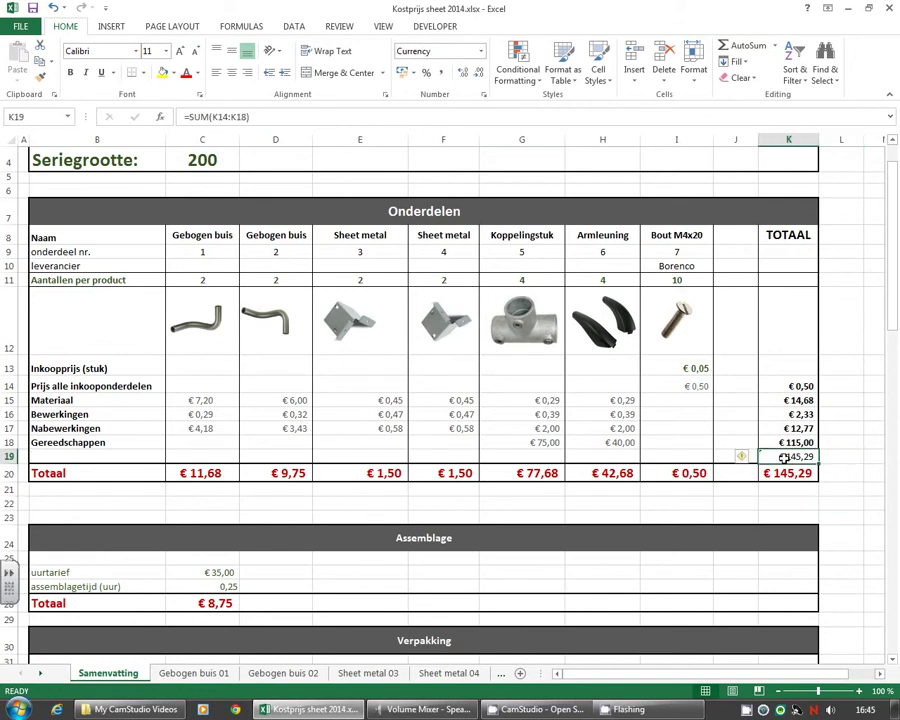
pyautogui.press('Delete')
pyautogui.click(847, 458)
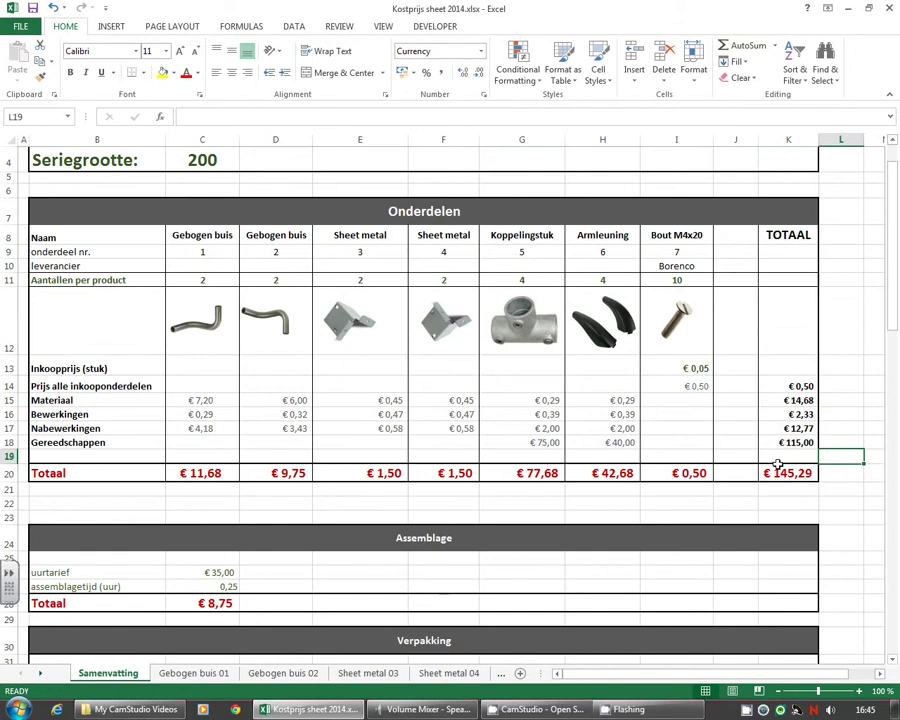
pyautogui.click(675, 502)
# - Inspect the Assemblage total formula and leave it unchanged
pyautogui.scroll(-1, 530, 474)
pyautogui.scroll(-1, 530, 474)
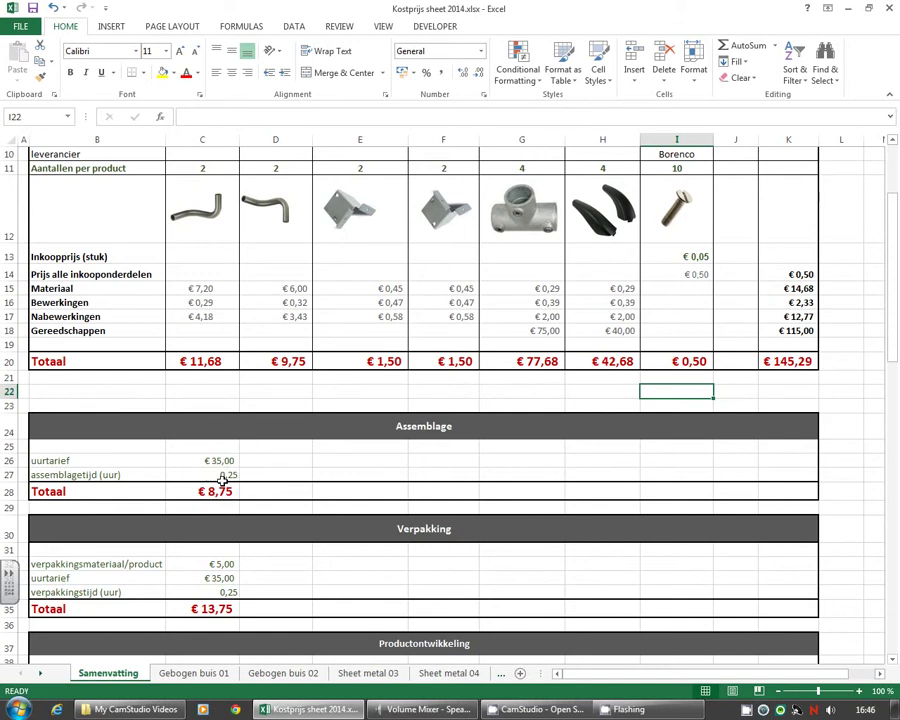
pyautogui.doubleClick(220, 485)
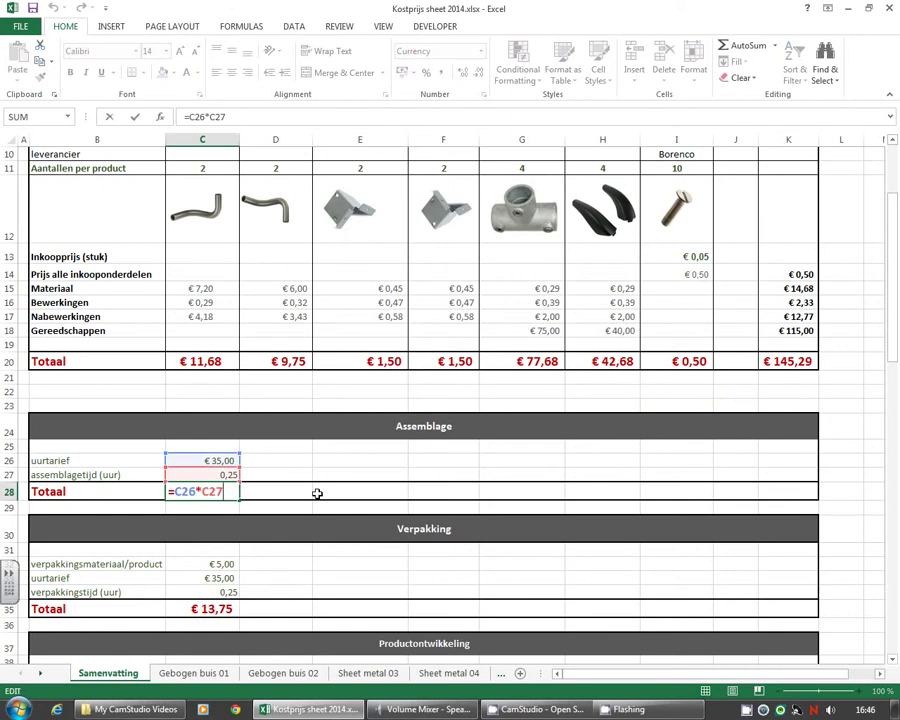
pyautogui.hotkey('ctrl', 'Return')
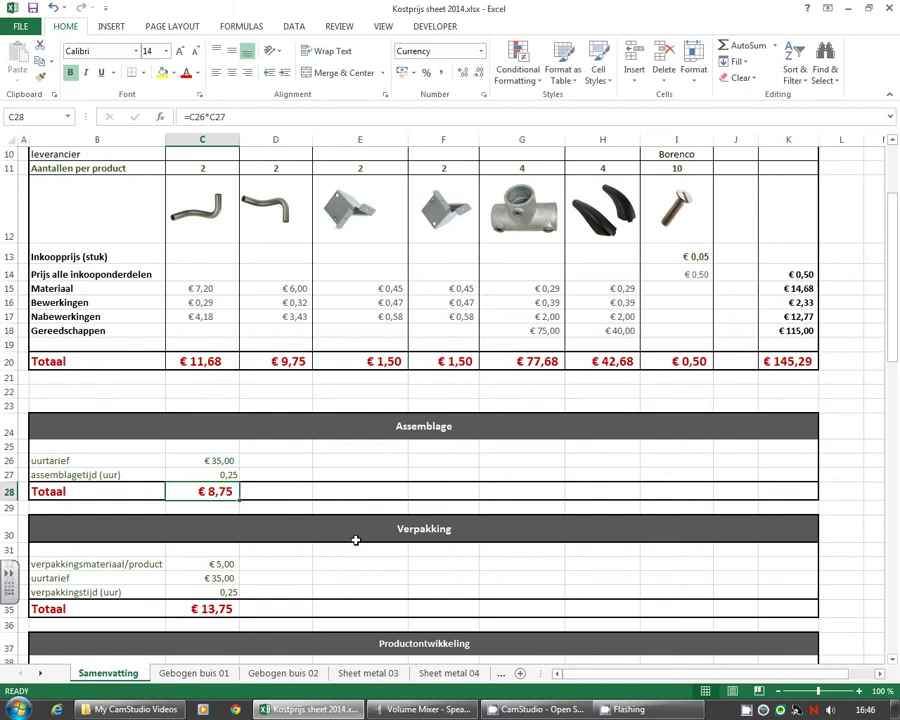
pyautogui.scroll(-1, 345, 535)
pyautogui.scroll(-1, 335, 530)
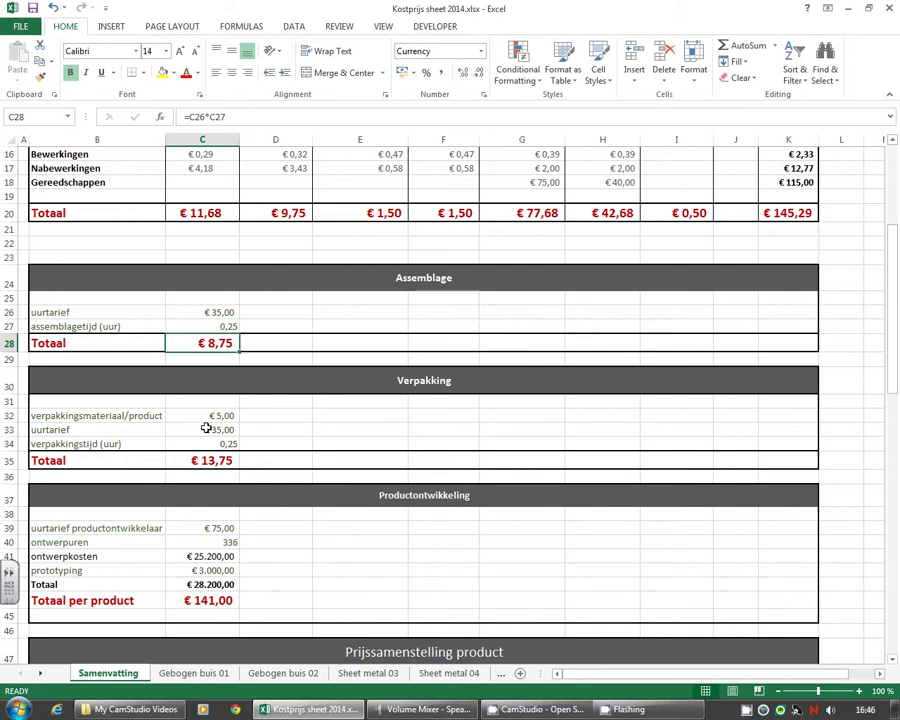
pyautogui.click(335, 444)
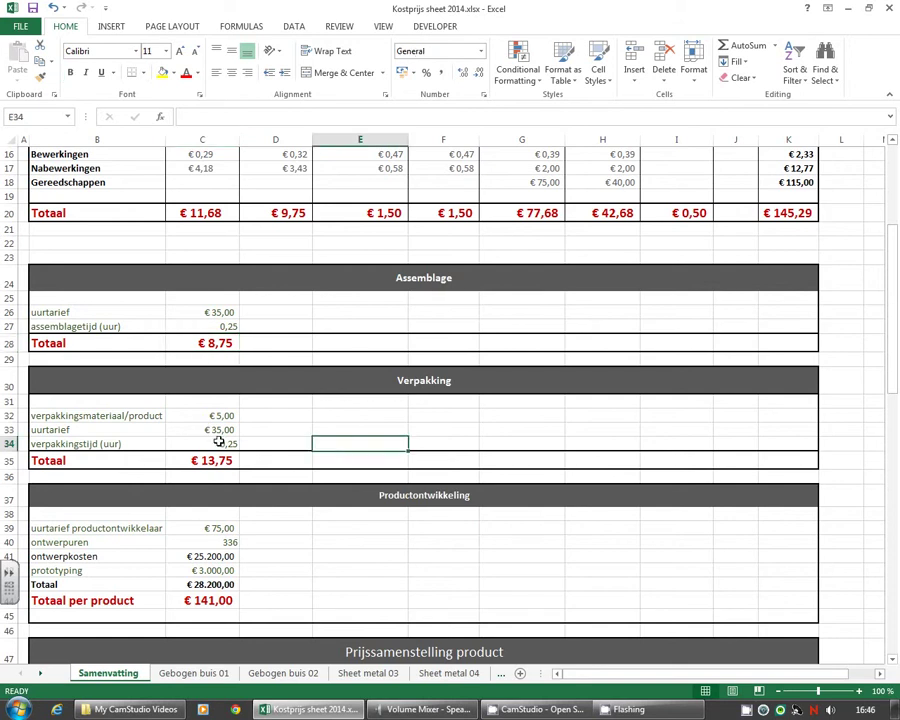
pyautogui.scroll(-3, 290, 452)
pyautogui.scroll(-1, 298, 465)
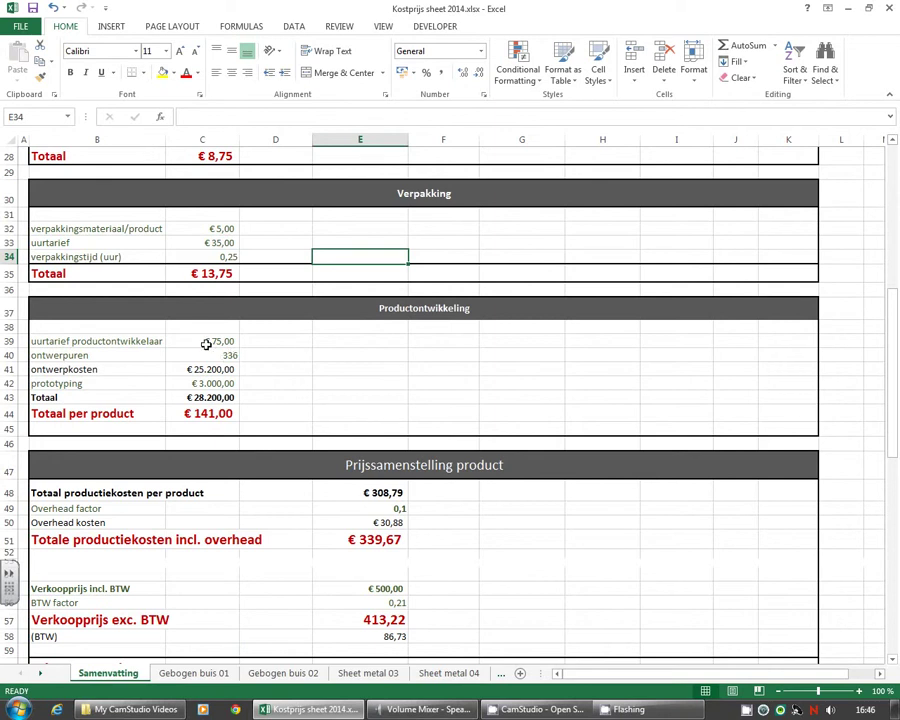
# - Review the Productontwikkeling figures: hourly rate, design hours, prototyping, development total and per-product cost
pyautogui.click(220, 342)
pyautogui.click(318, 367)
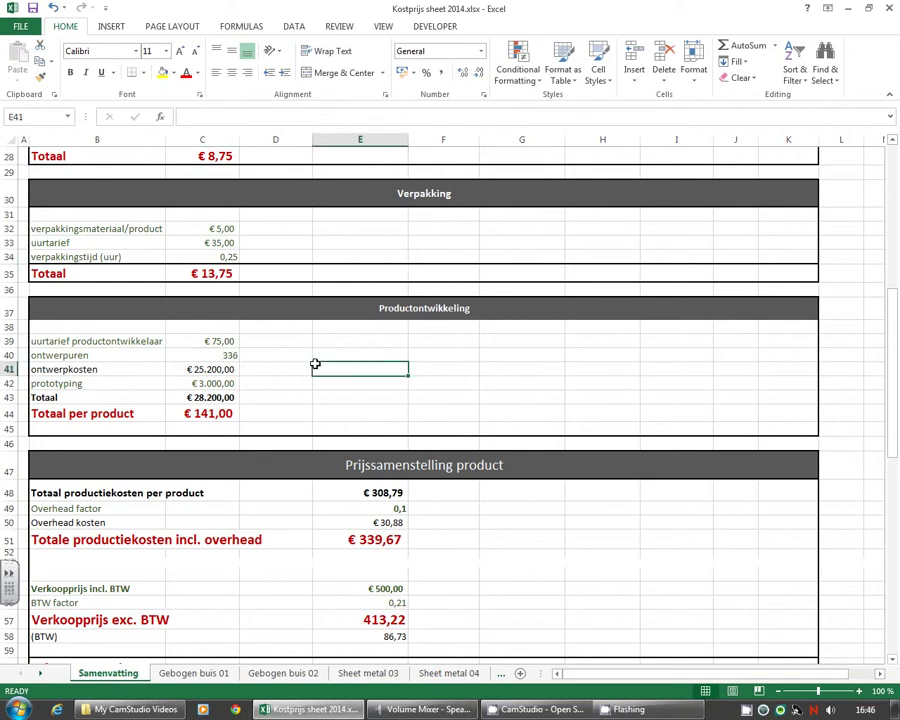
pyautogui.click(203, 343)
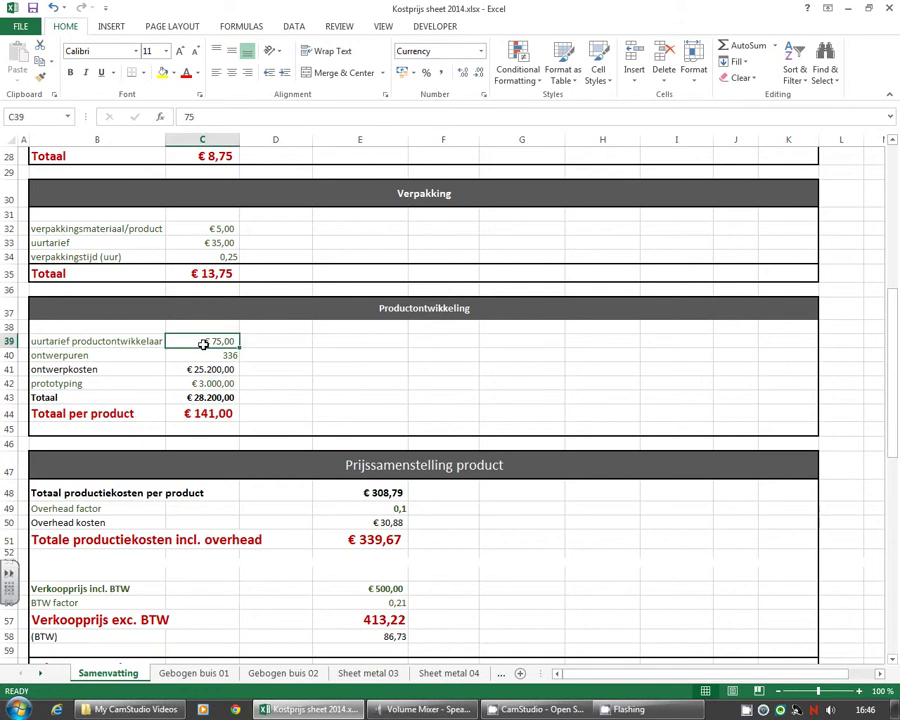
pyautogui.click(206, 357)
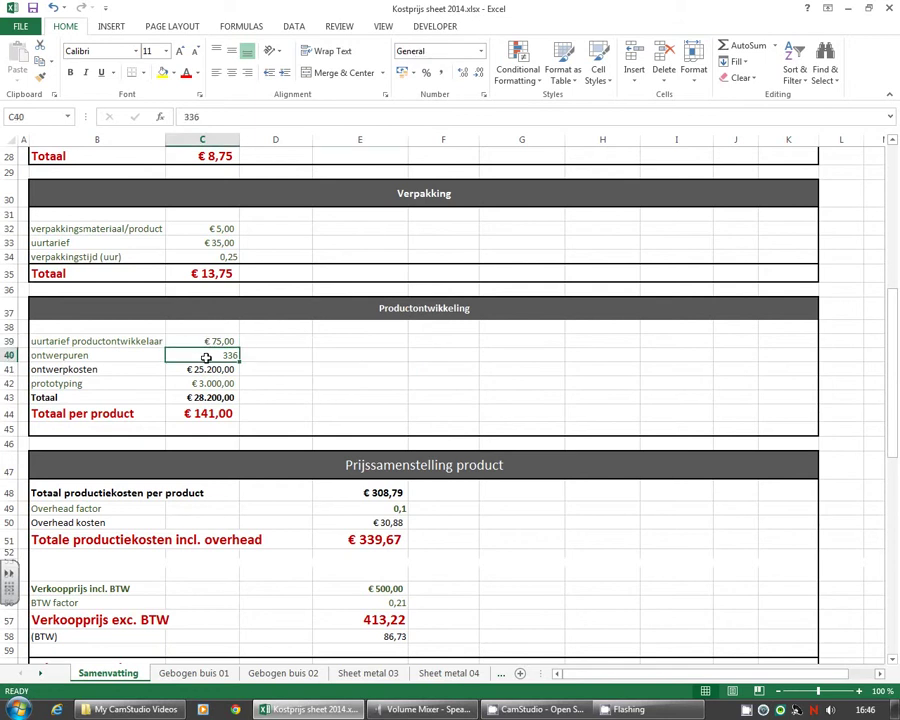
pyautogui.click(209, 369)
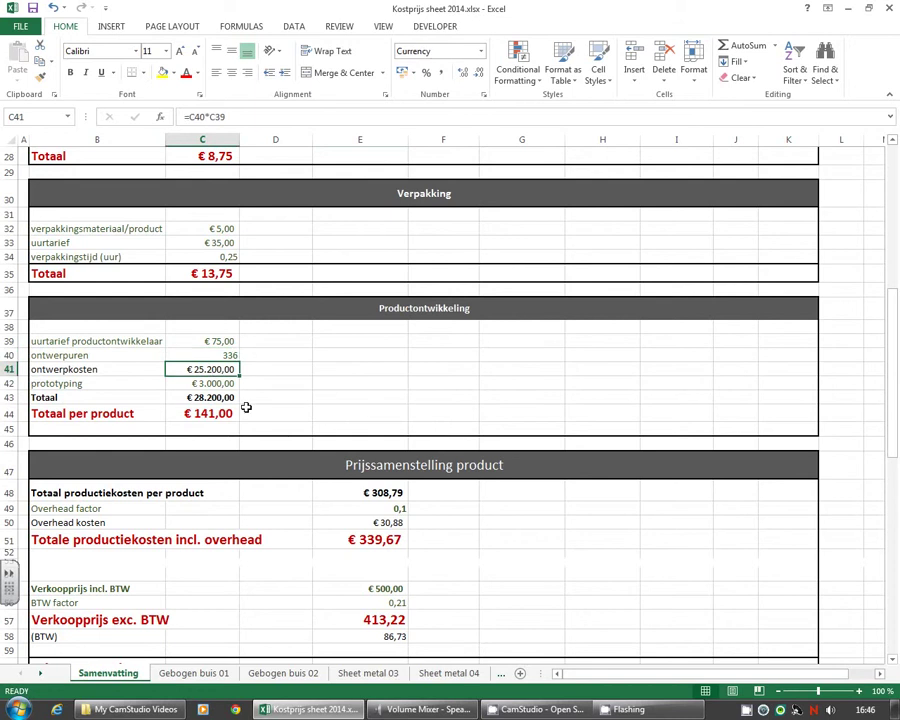
pyautogui.click(183, 387)
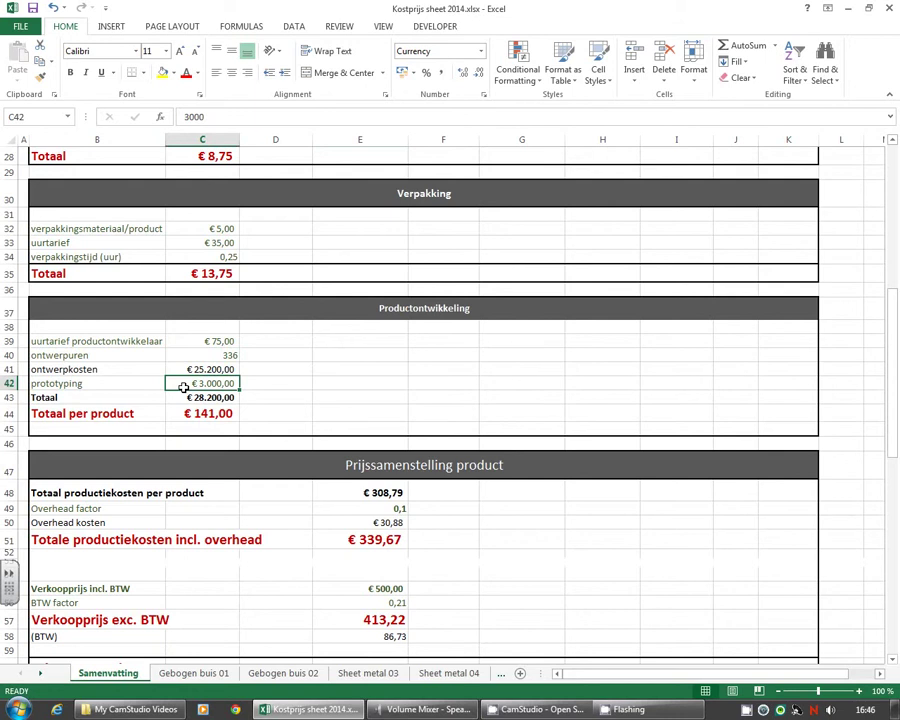
pyautogui.click(193, 397)
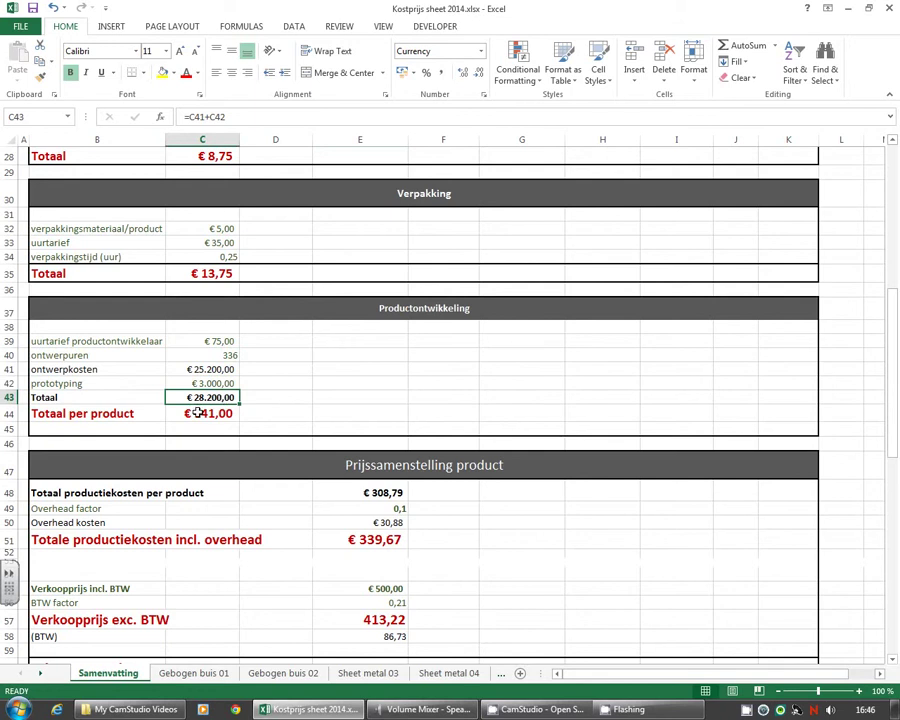
pyautogui.click(199, 413)
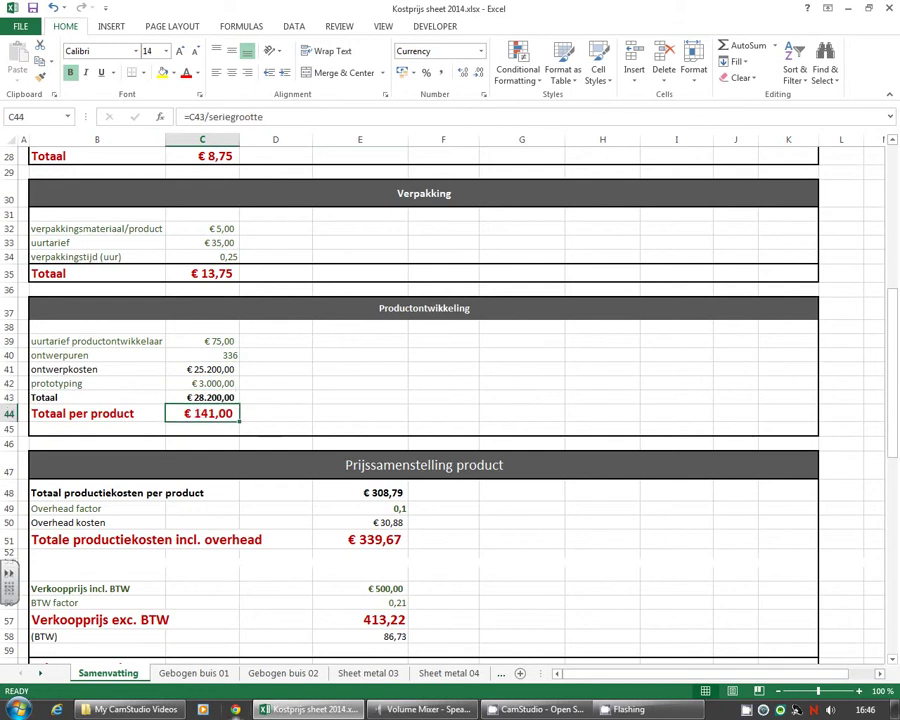
pyautogui.scroll(-2, 564, 496)
pyautogui.scroll(-1, 564, 496)
pyautogui.scroll(-1, 564, 496)
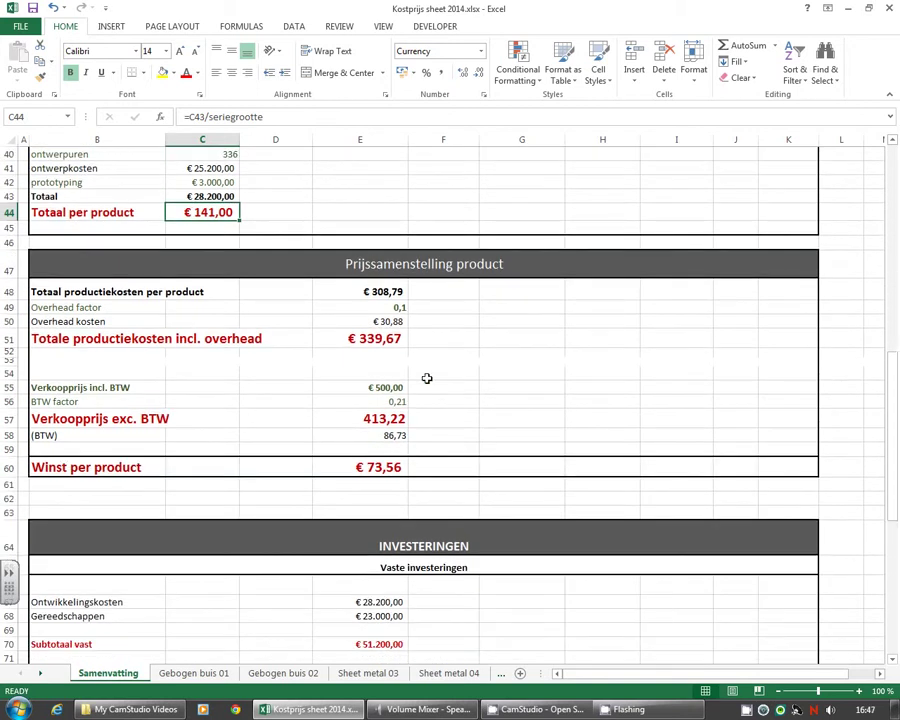
# - Trace the cells summed by the total production cost per product formula and confirm € 308,79
pyautogui.click(351, 294)
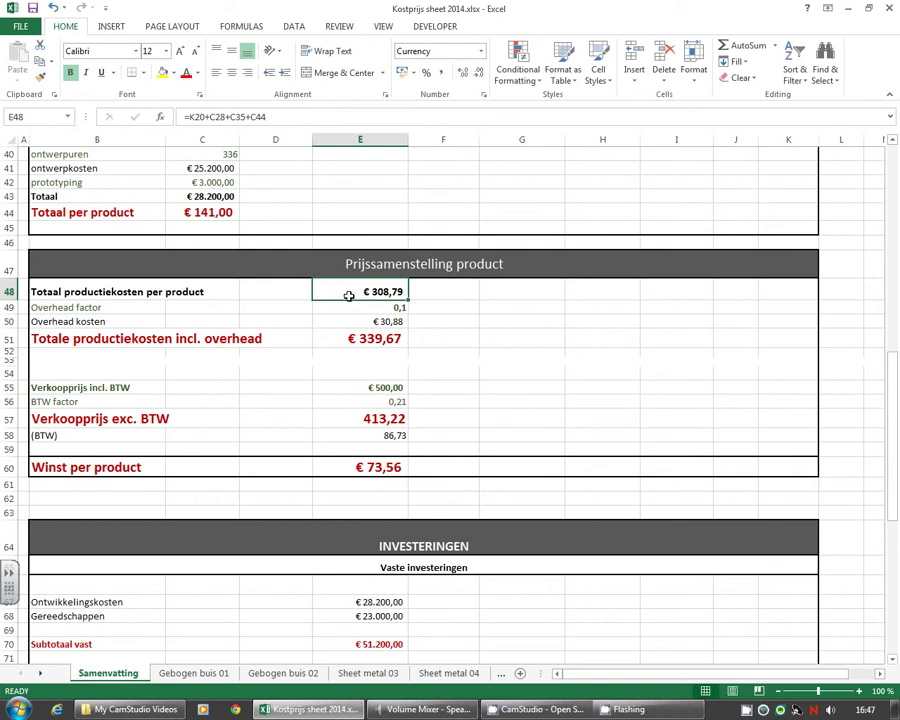
pyautogui.doubleClick(349, 294)
pyautogui.scroll(2, 359, 273)
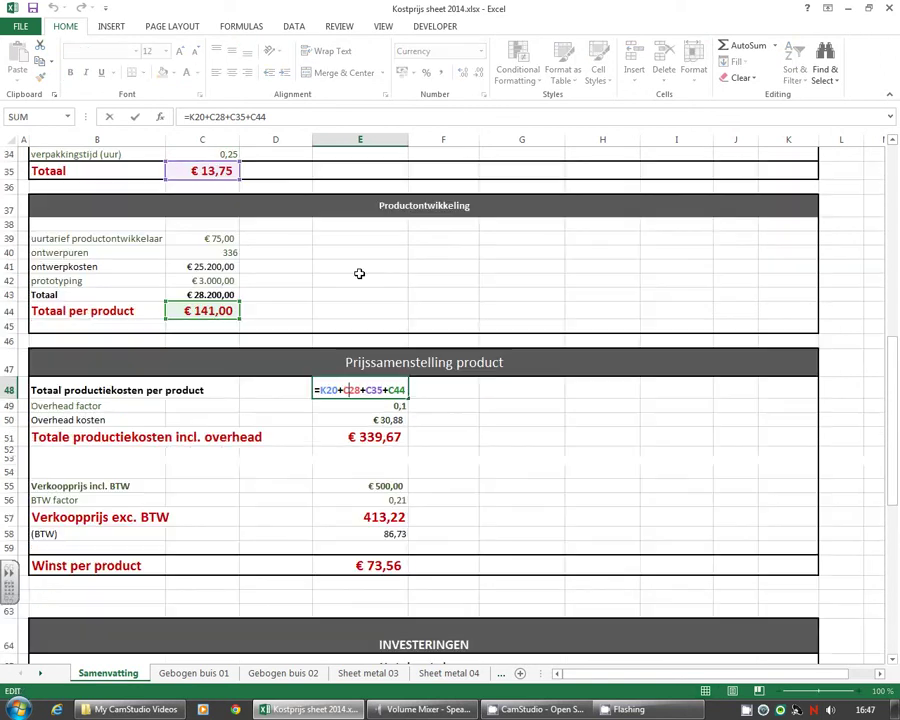
pyautogui.scroll(1, 359, 273)
pyautogui.scroll(1, 359, 273)
pyautogui.scroll(4, 678, 322)
pyautogui.scroll(2, 792, 229)
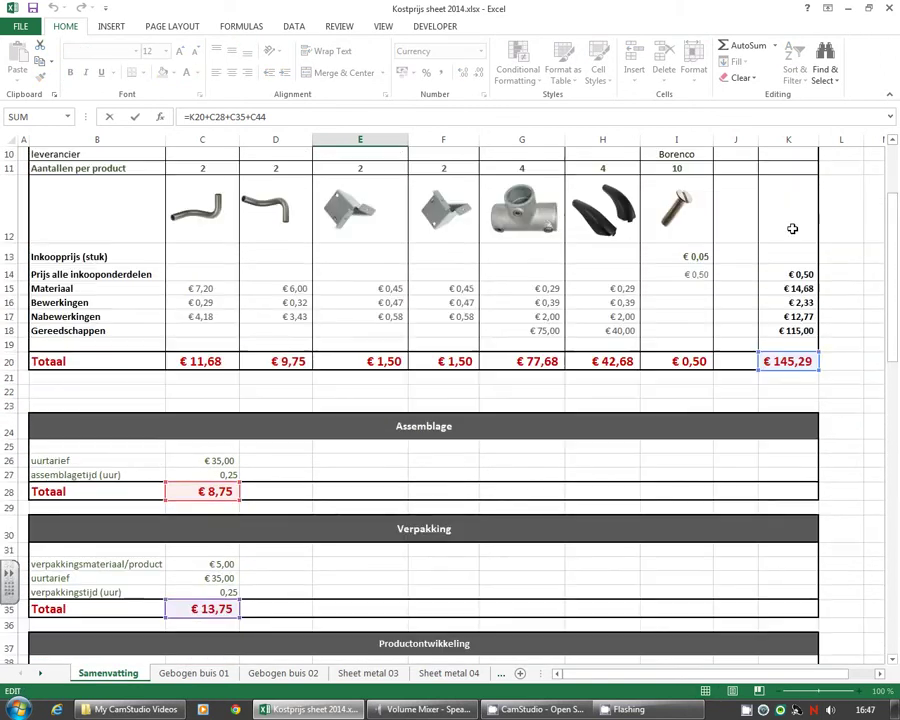
pyautogui.scroll(1, 792, 229)
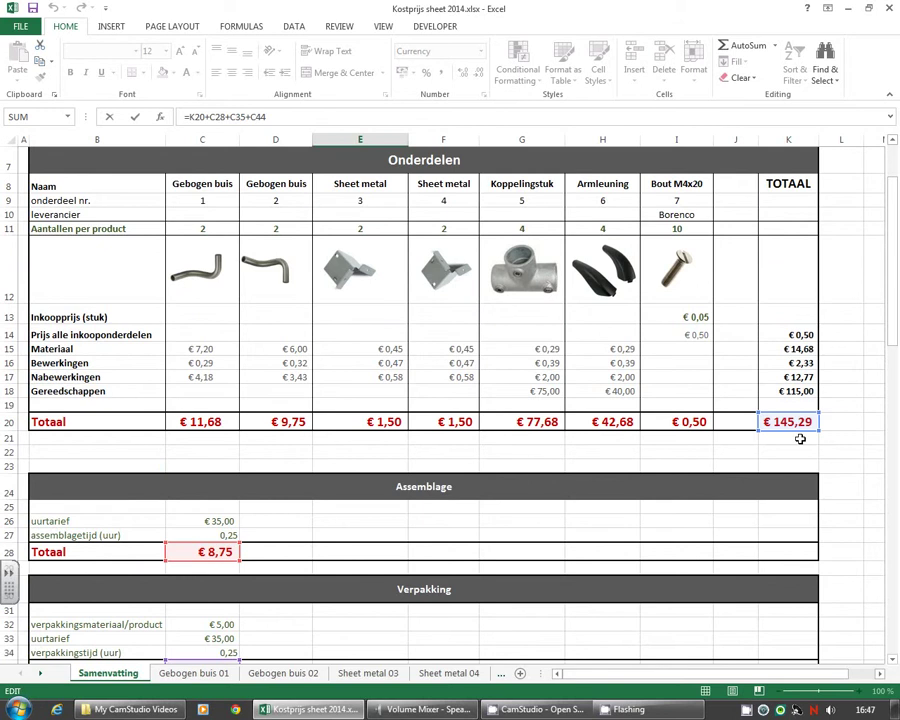
pyautogui.scroll(-4, 568, 368)
pyautogui.scroll(-1, 230, 418)
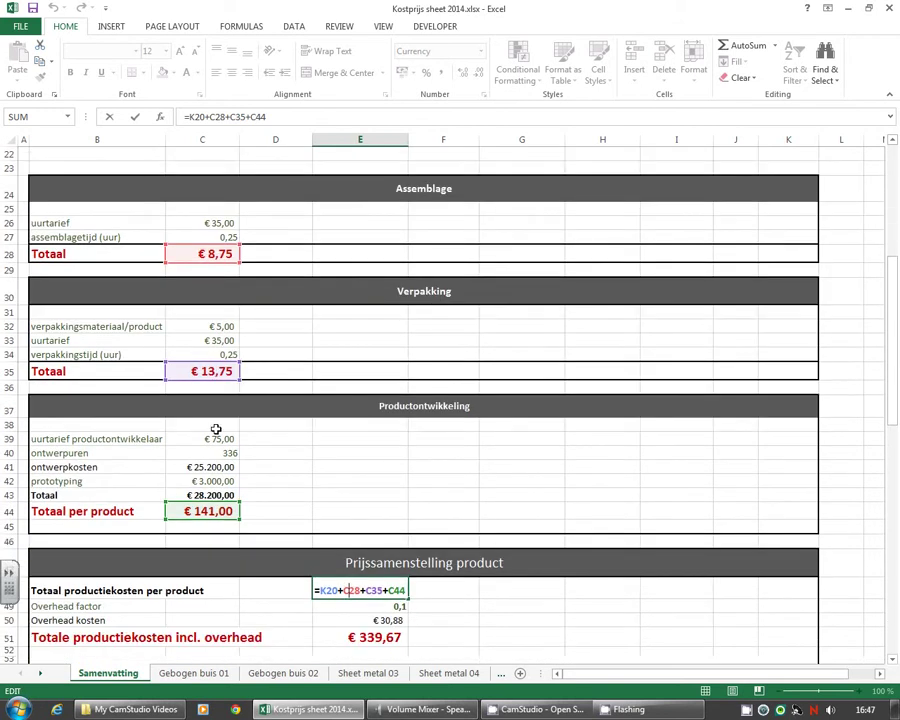
pyautogui.scroll(-1, 250, 445)
pyautogui.scroll(-1, 291, 466)
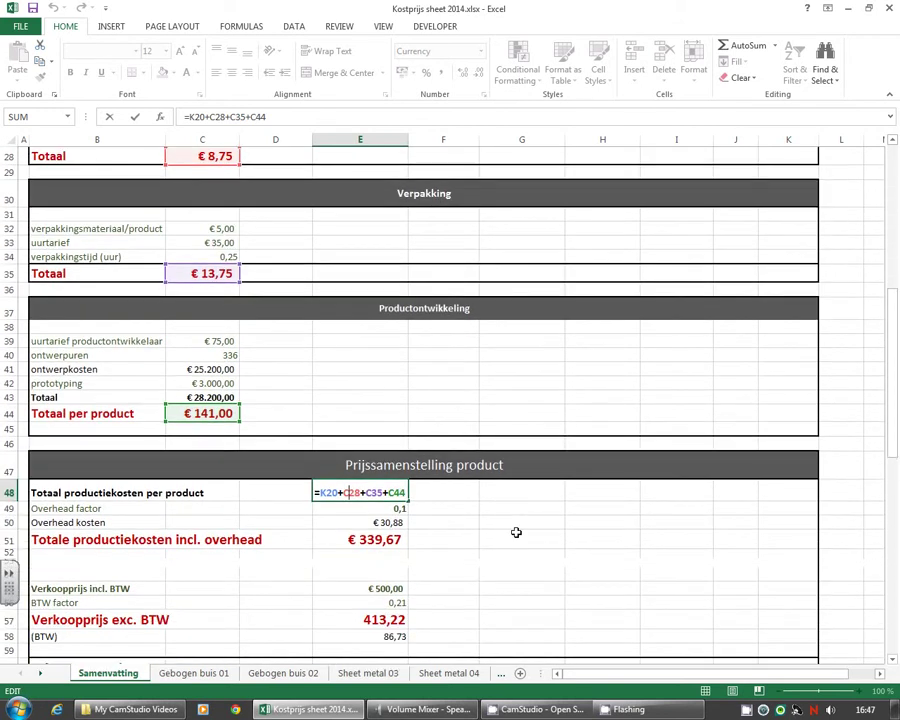
pyautogui.hotkey('ctrl', 'Return')
# - Check the total cost incl. overhead formula and its 0,1 overhead factor
pyautogui.click(398, 538)
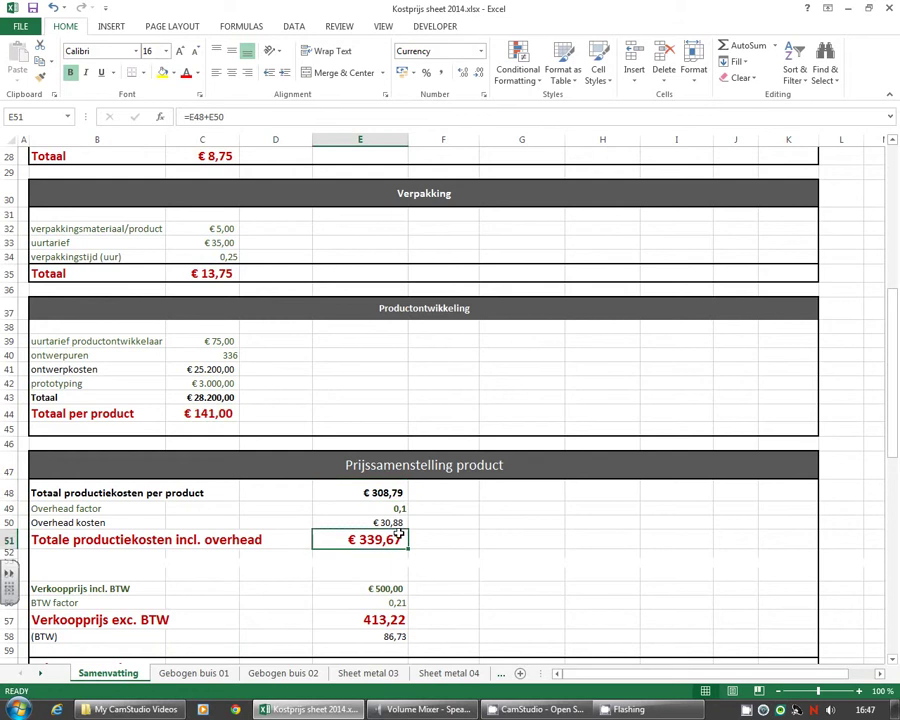
pyautogui.scroll(-1, 490, 562)
pyautogui.scroll(-1, 389, 480)
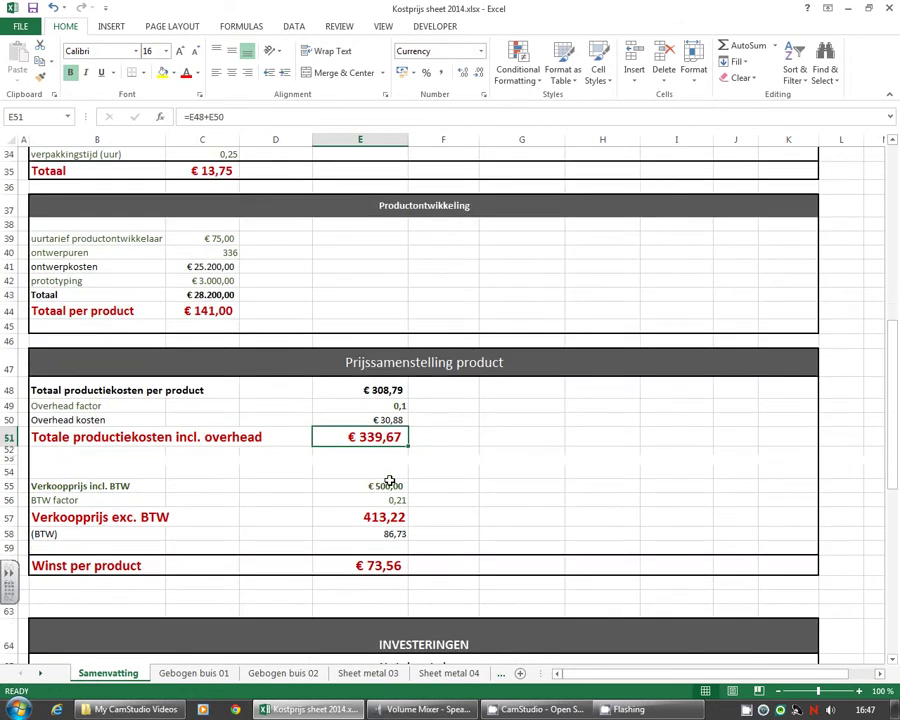
pyautogui.click(361, 410)
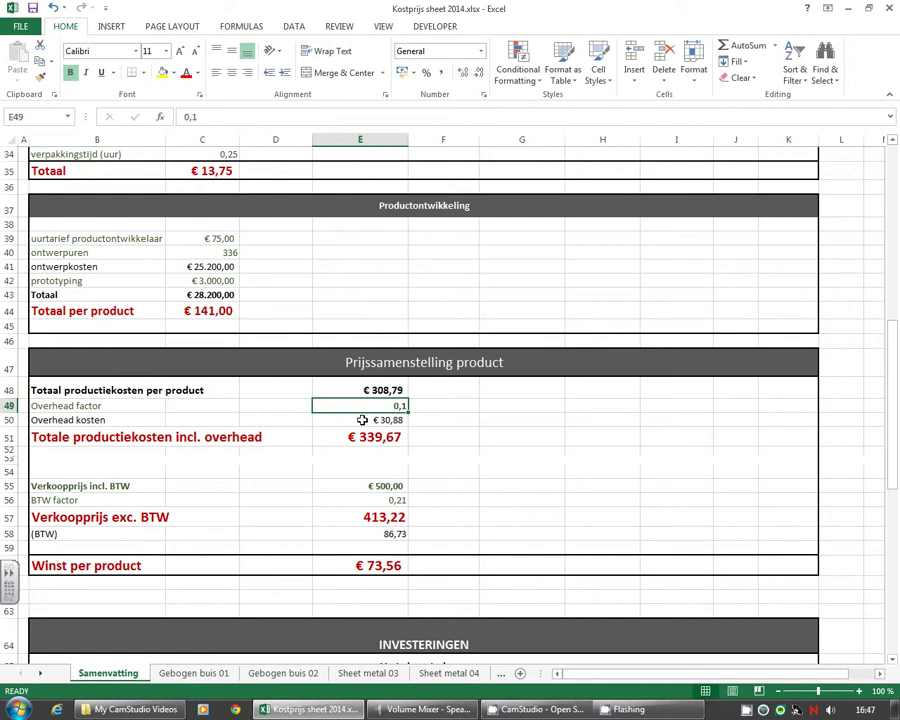
pyautogui.click(362, 420)
pyautogui.click(342, 437)
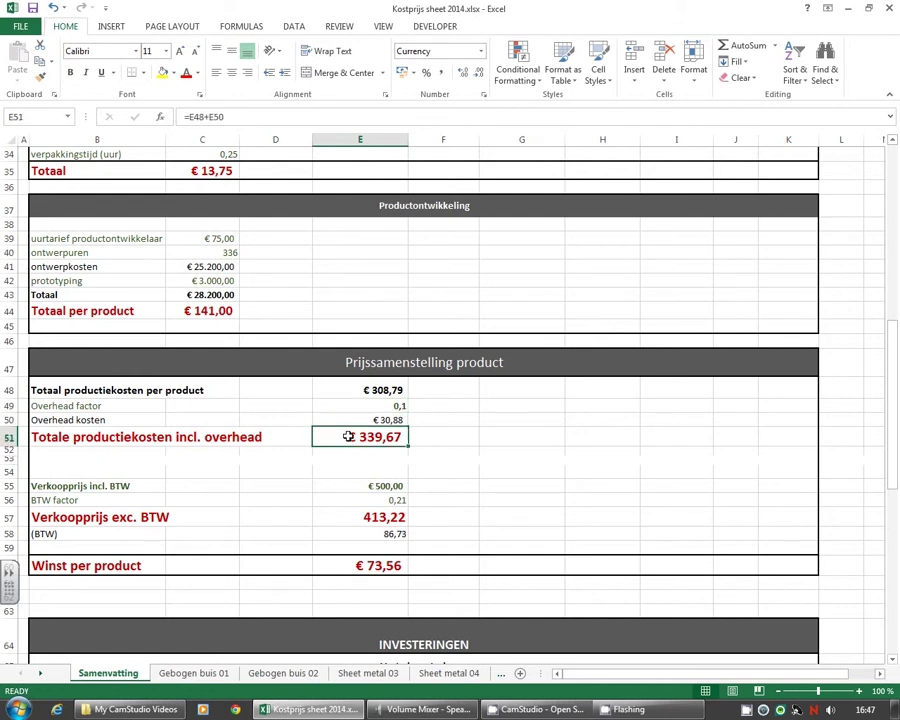
pyautogui.scroll(-1, 399, 475)
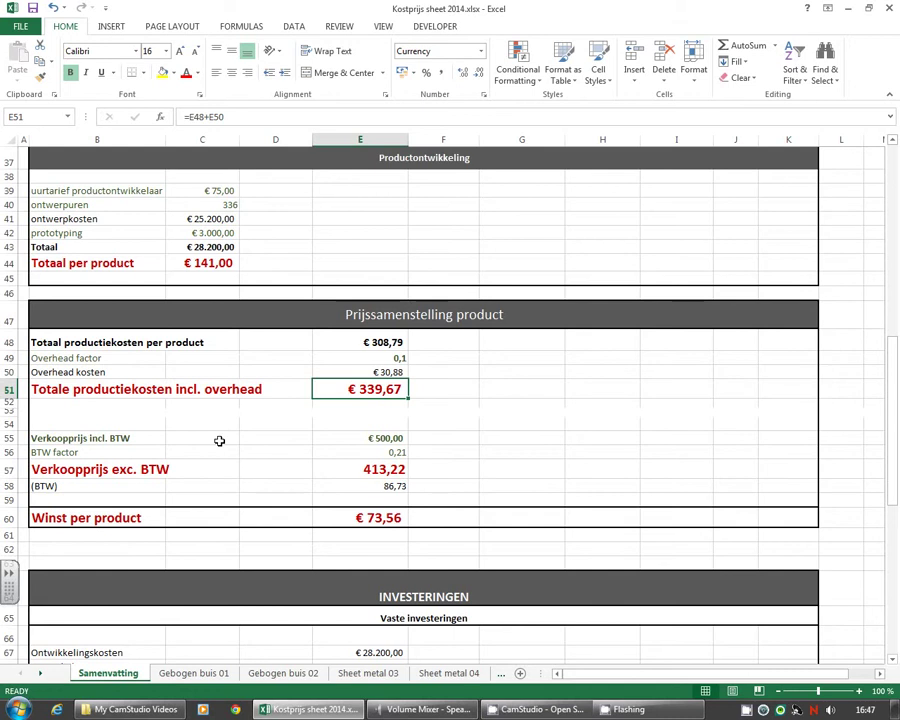
pyautogui.click(355, 441)
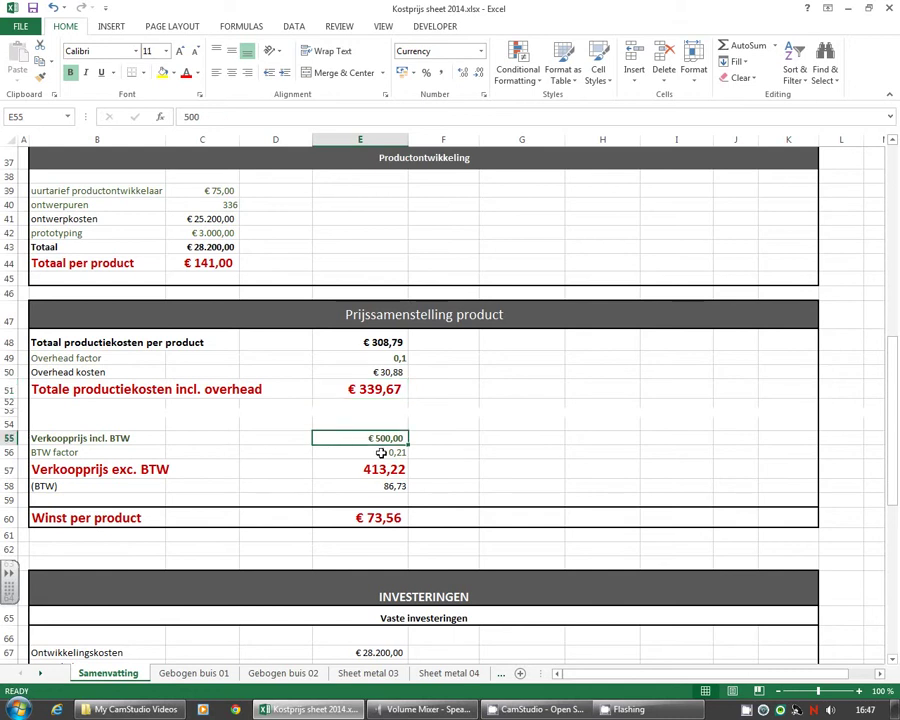
pyautogui.click(366, 452)
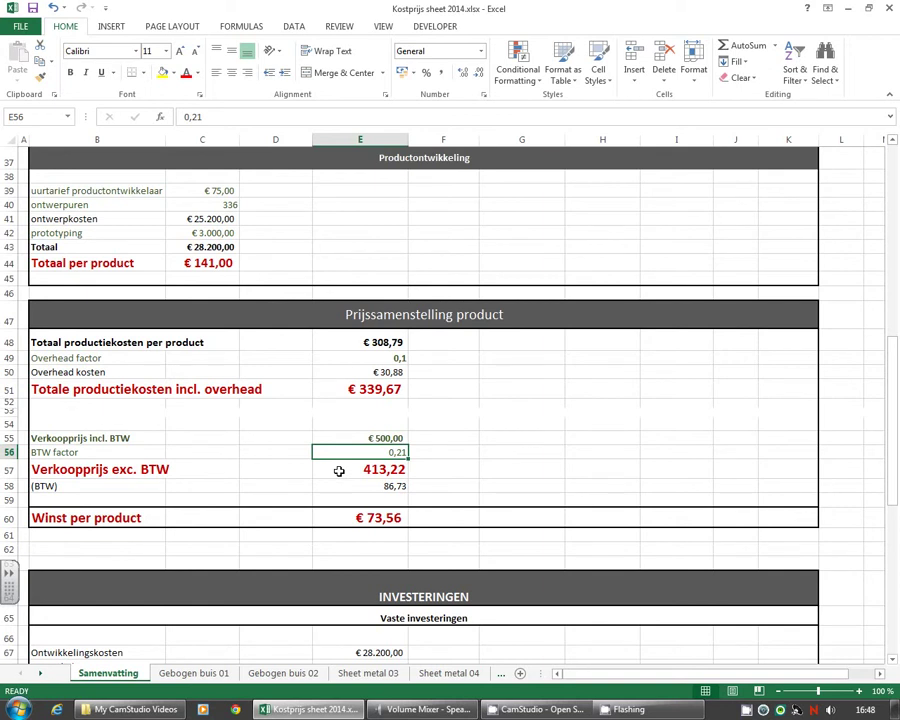
pyautogui.click(339, 471)
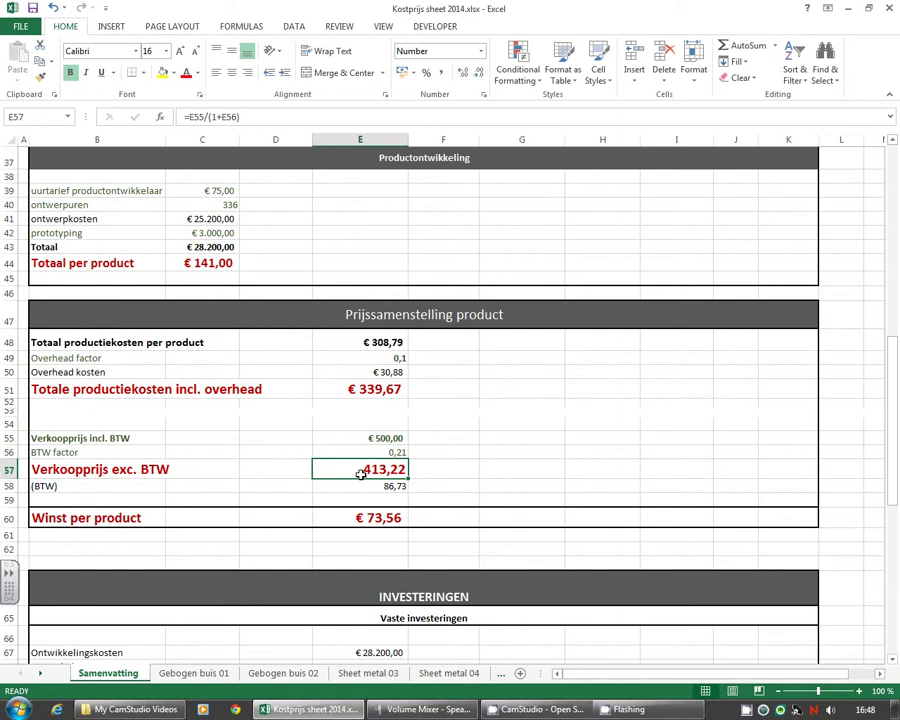
pyautogui.click(337, 439)
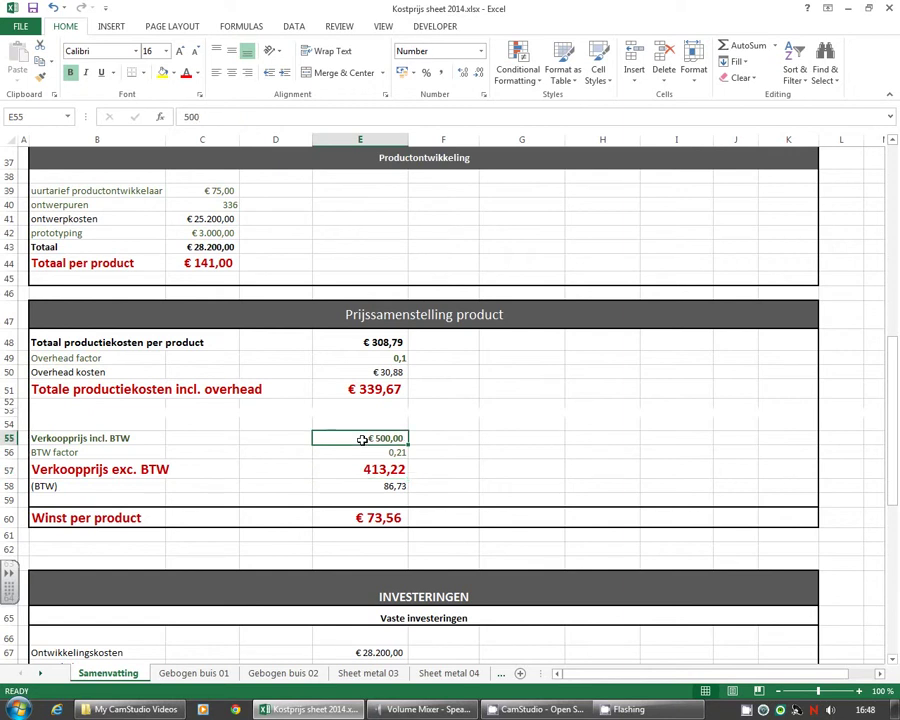
pyautogui.doubleClick(351, 470)
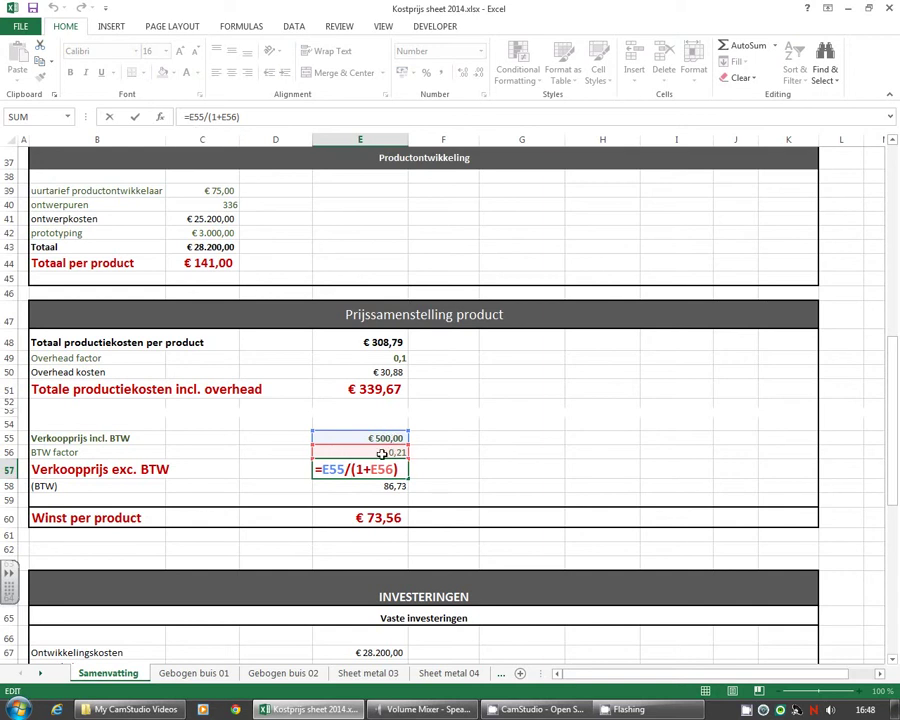
pyautogui.hotkey('ctrl', 'Return')
pyautogui.click(336, 485)
pyautogui.scroll(-1, 434, 457)
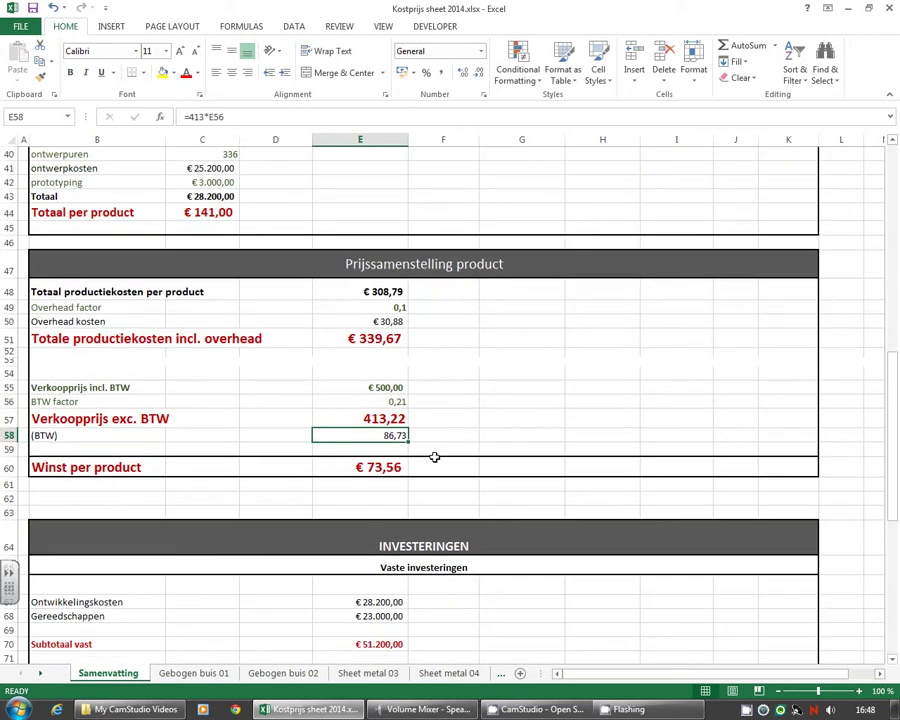
pyautogui.scroll(-1, 434, 452)
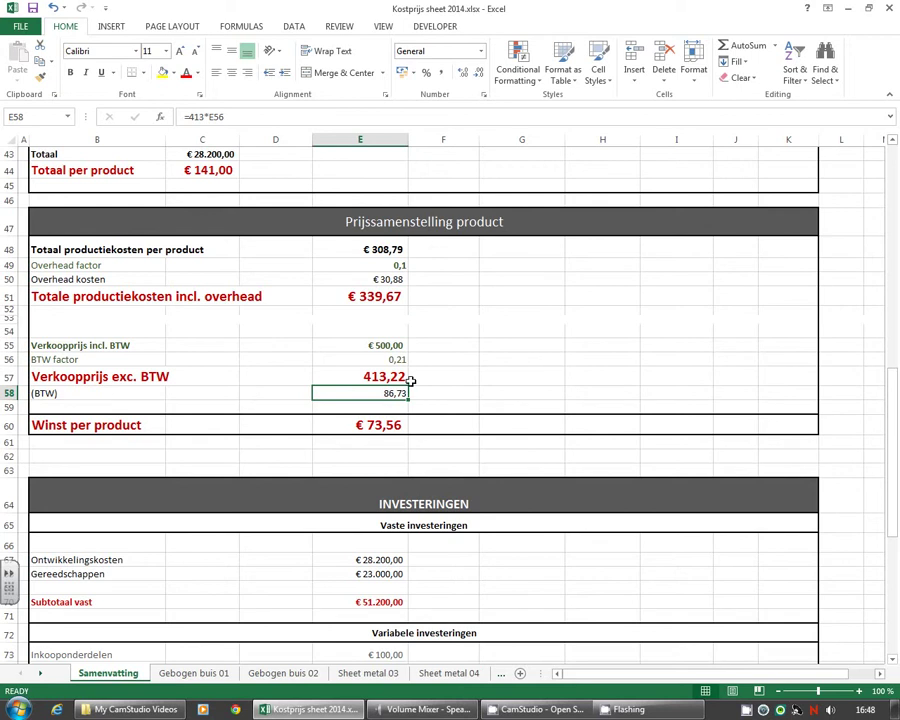
# - Change the (BTW) formula in E58 from =413*E56 to =E57*E56
pyautogui.doubleClick(370, 394)
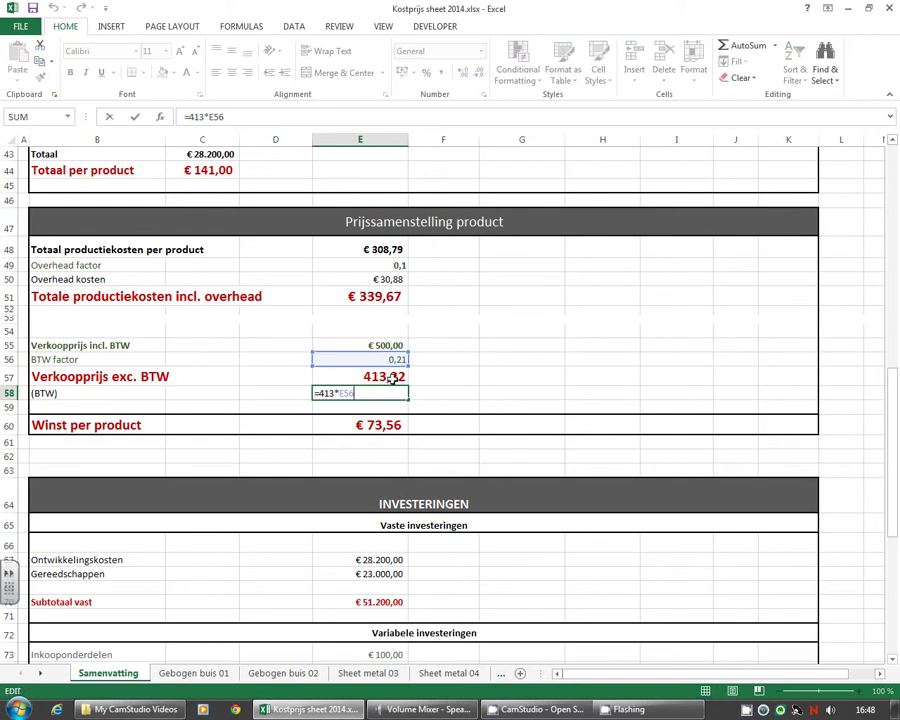
pyautogui.press('Escape')
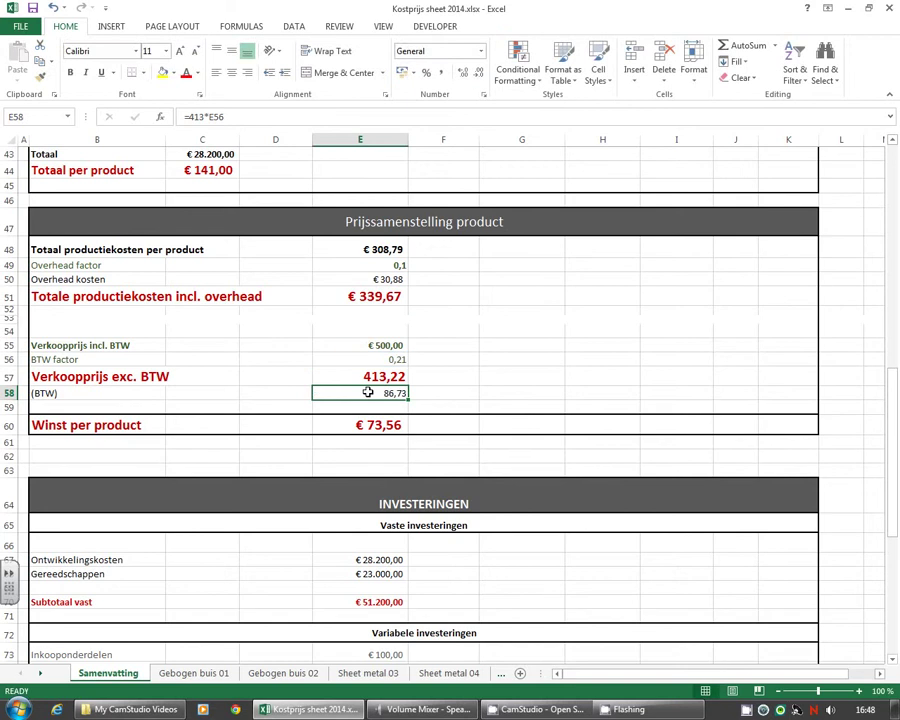
pyautogui.doubleClick(321, 393)
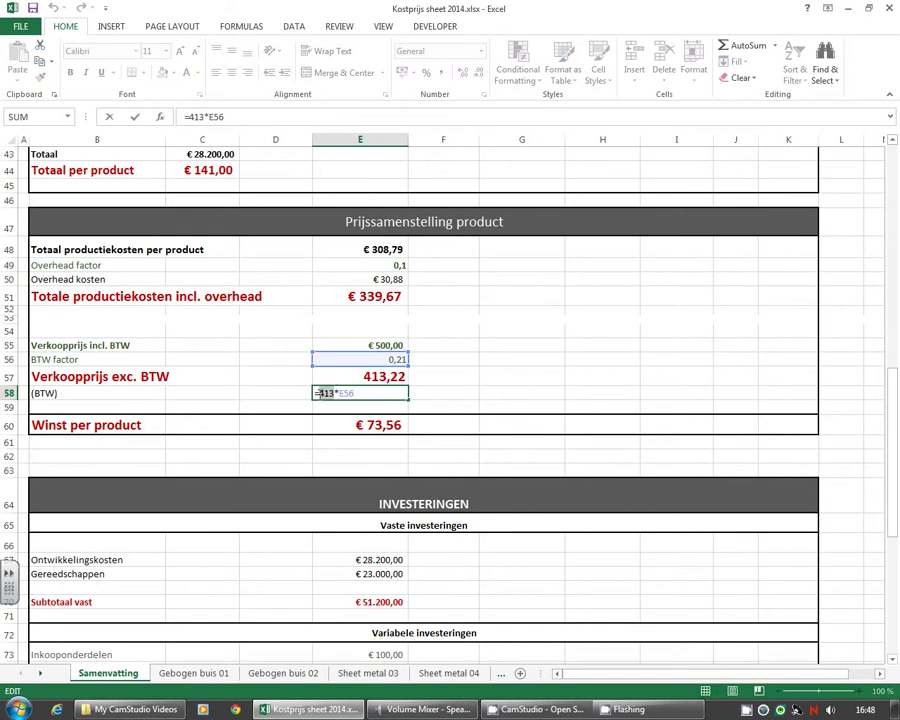
pyautogui.click(370, 377)
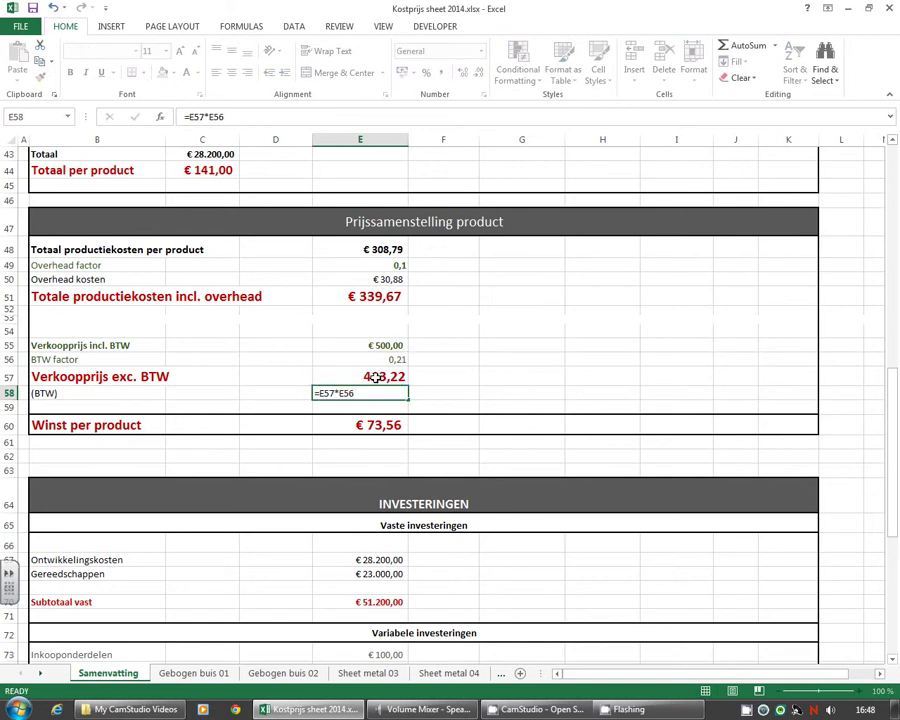
pyautogui.press('Return')
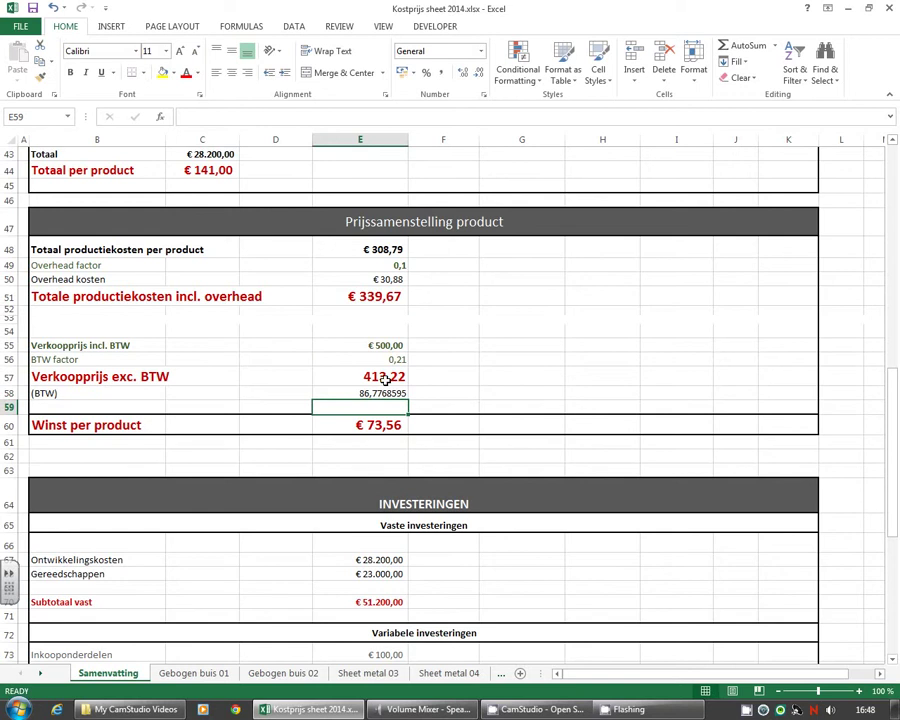
# - Test AutoSum on E57:E58 (500,00), delete it, then select Winst per product
pyautogui.moveTo(383, 379); pyautogui.dragTo(383, 393)
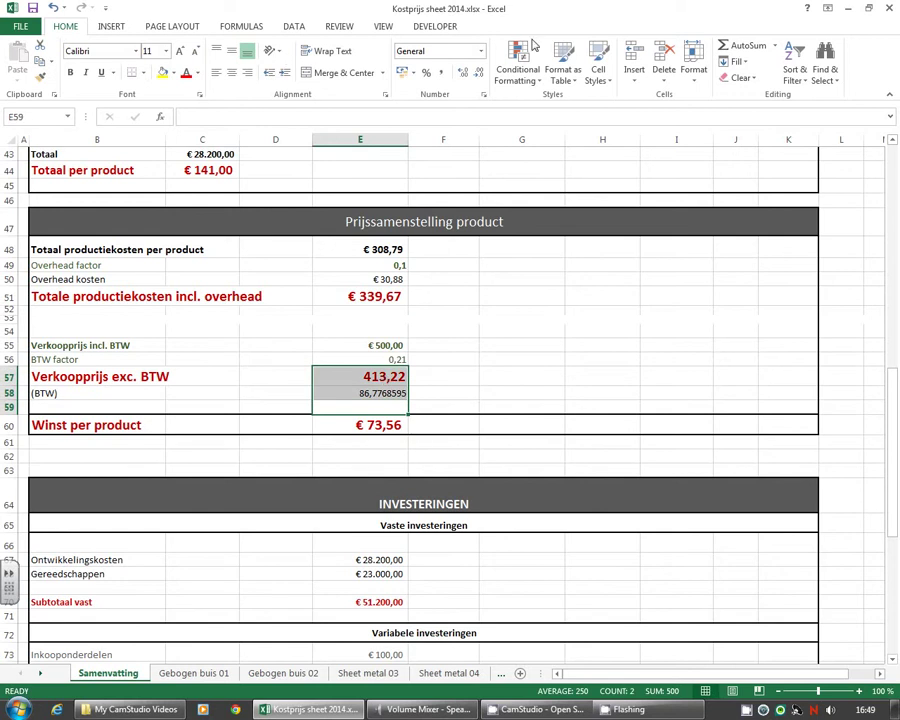
pyautogui.click(727, 45)
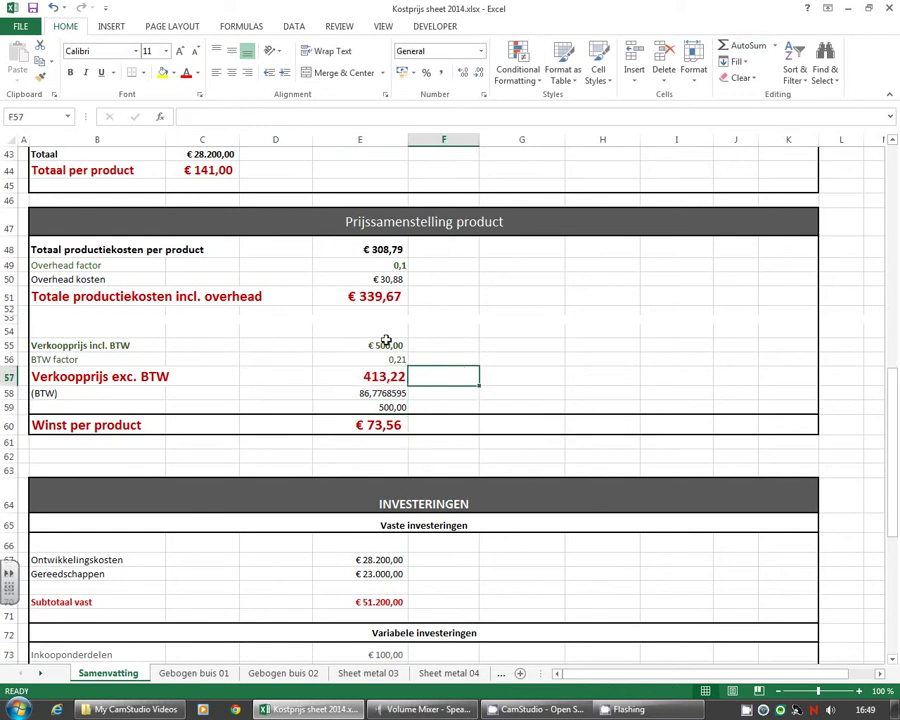
pyautogui.click(394, 407)
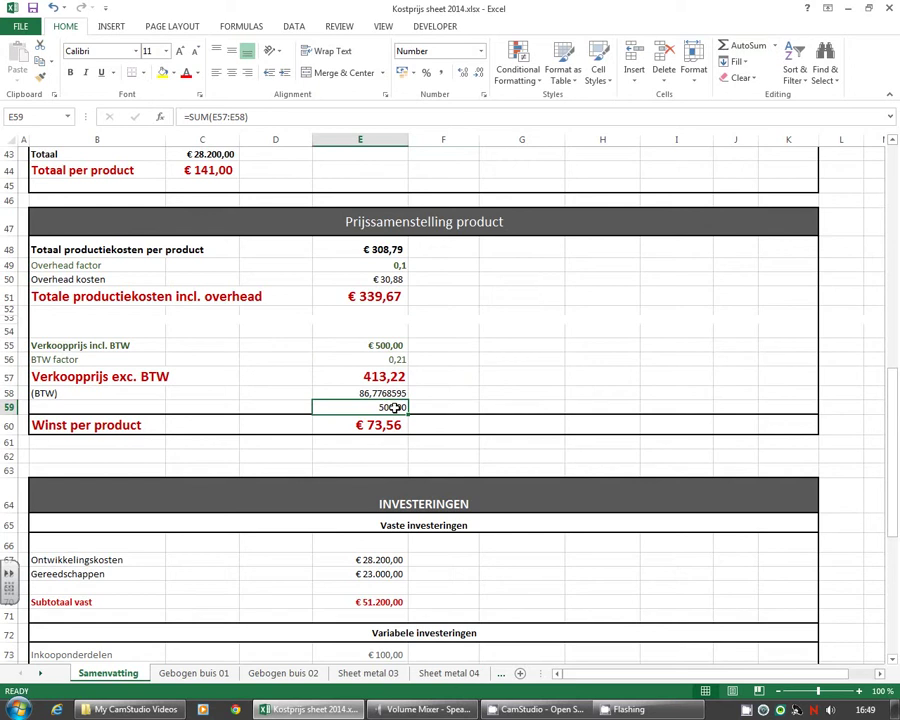
pyautogui.press('Delete')
pyautogui.click(524, 376)
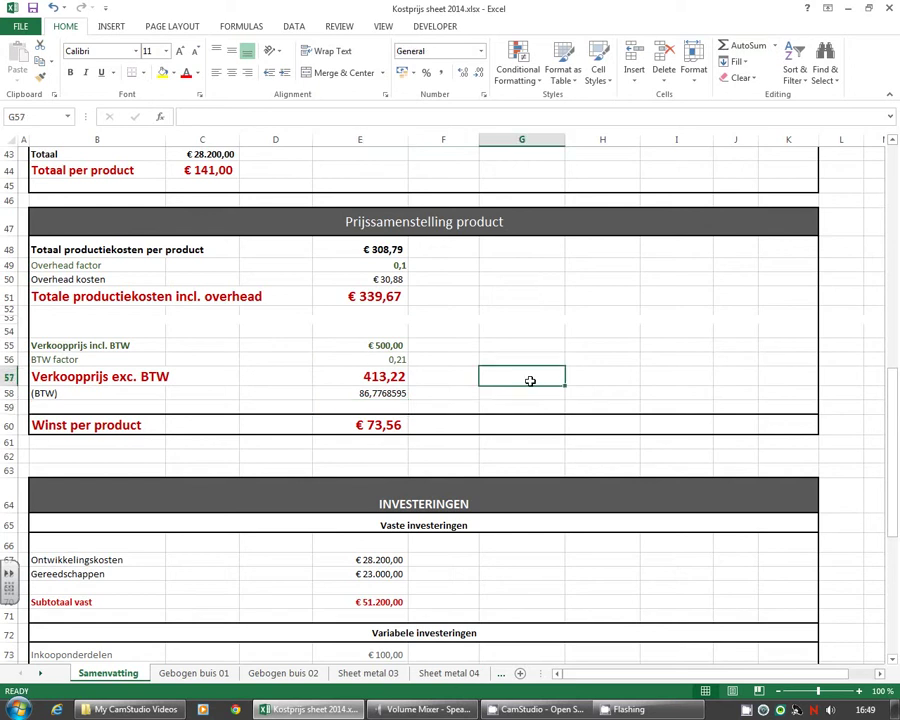
pyautogui.scroll(-1, 508, 383)
pyautogui.click(380, 378)
pyautogui.doubleClick(380, 378)
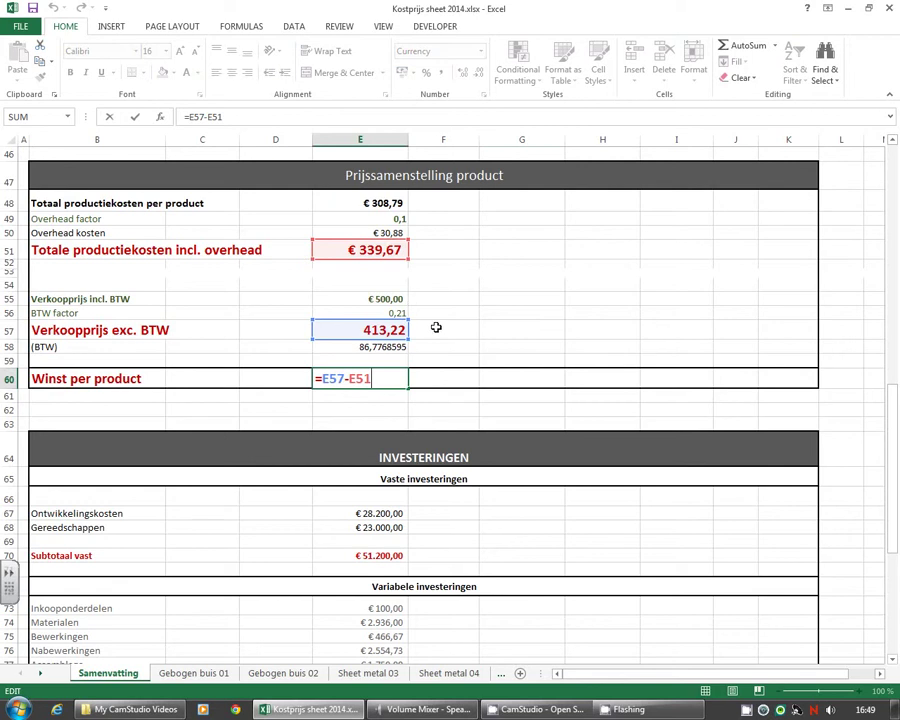
pyautogui.click(418, 409)
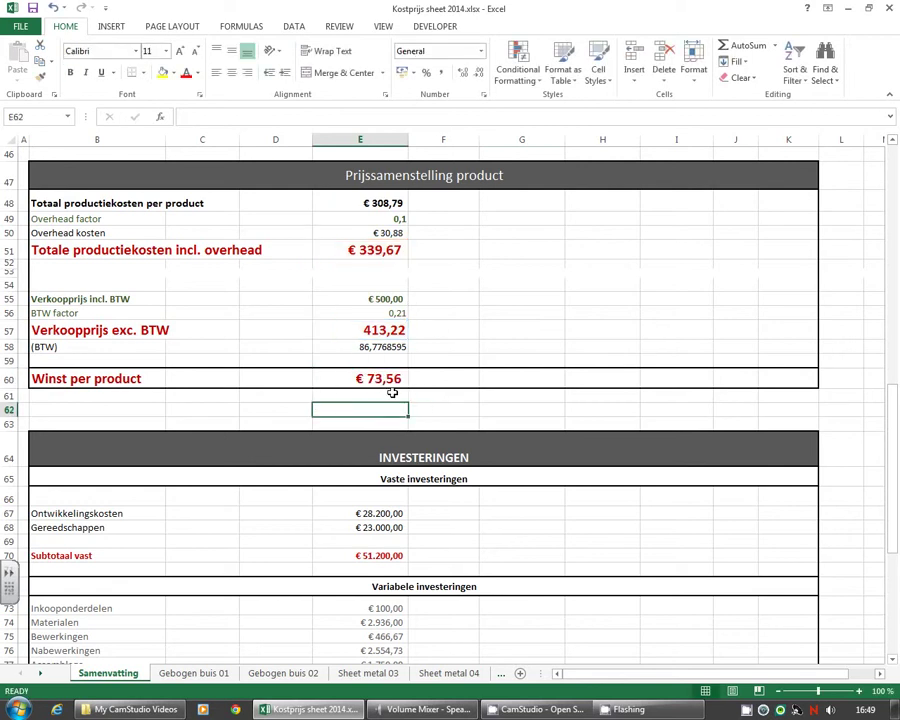
pyautogui.click(536, 396)
pyautogui.scroll(-1, 482, 396)
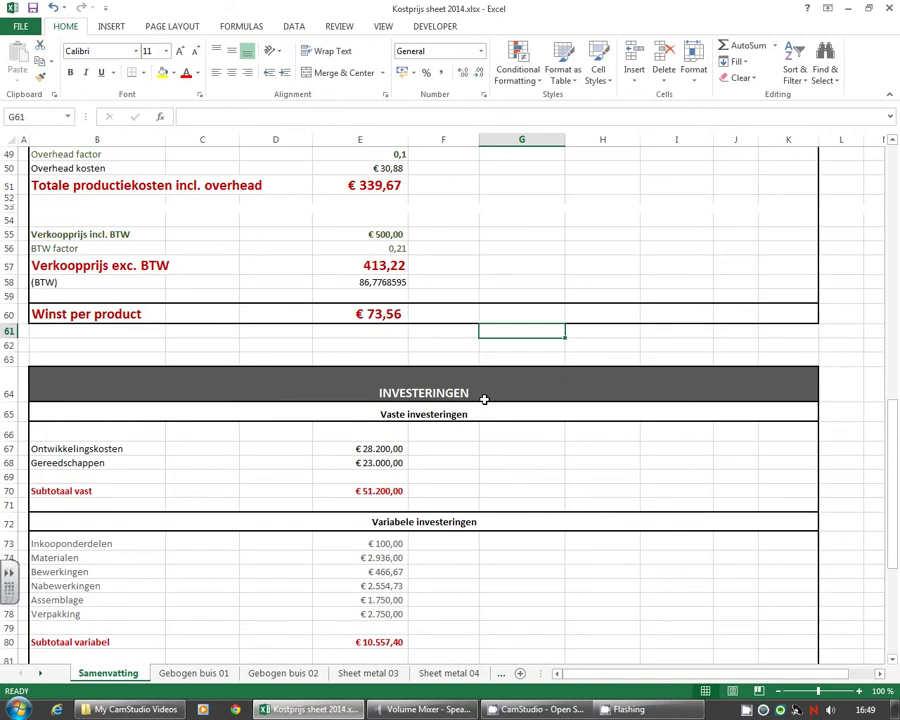
pyautogui.scroll(-1, 482, 396)
pyautogui.scroll(-1, 482, 396)
pyautogui.scroll(-1, 426, 298)
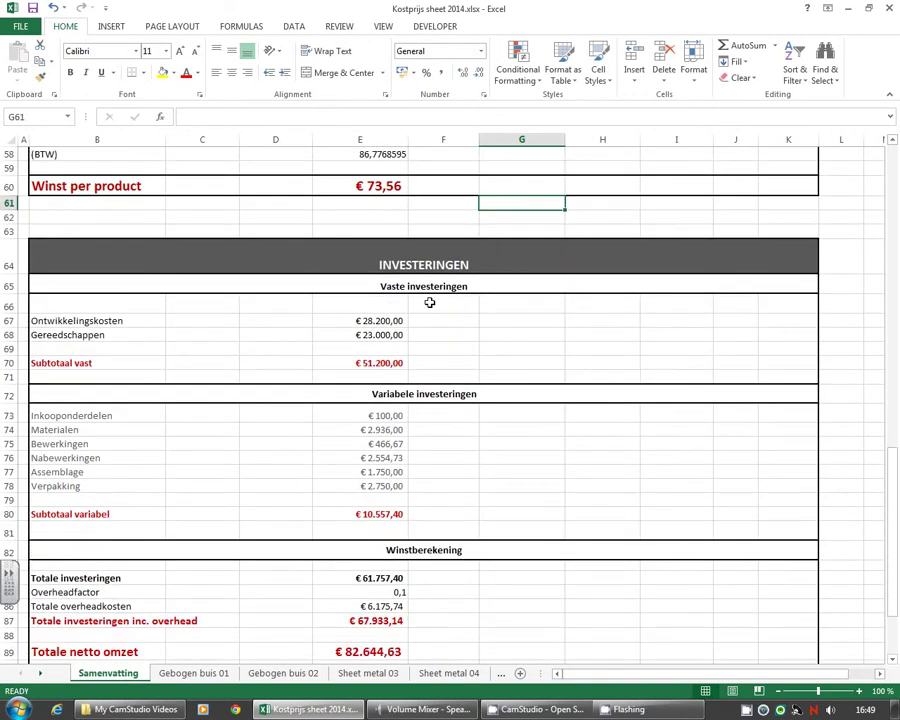
pyautogui.scroll(3, 433, 286)
pyautogui.scroll(1, 434, 286)
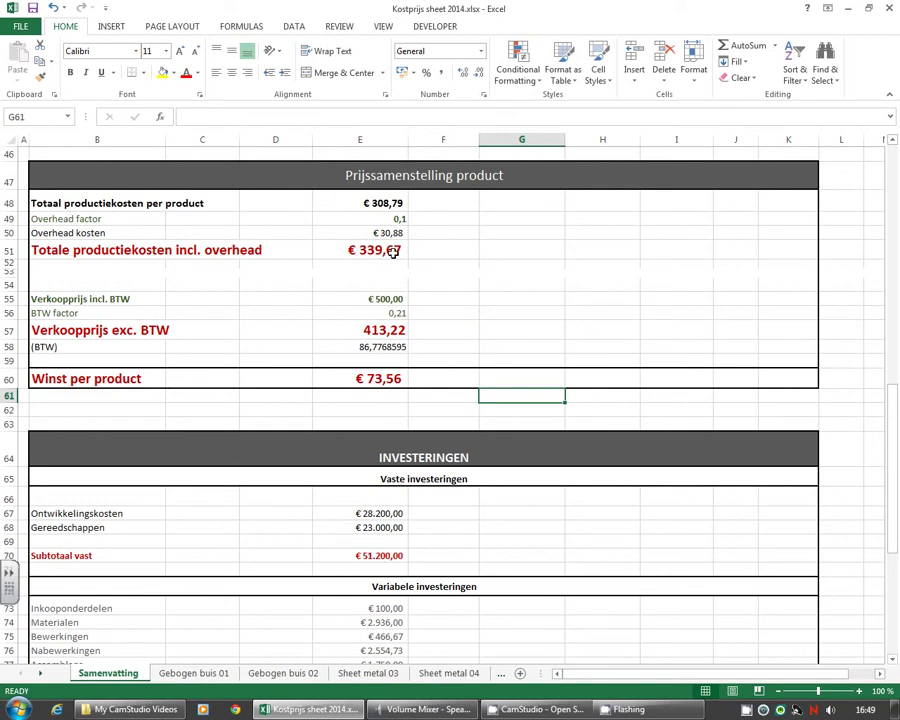
pyautogui.scroll(-2, 466, 395)
pyautogui.scroll(-2, 458, 372)
pyautogui.scroll(-1, 370, 299)
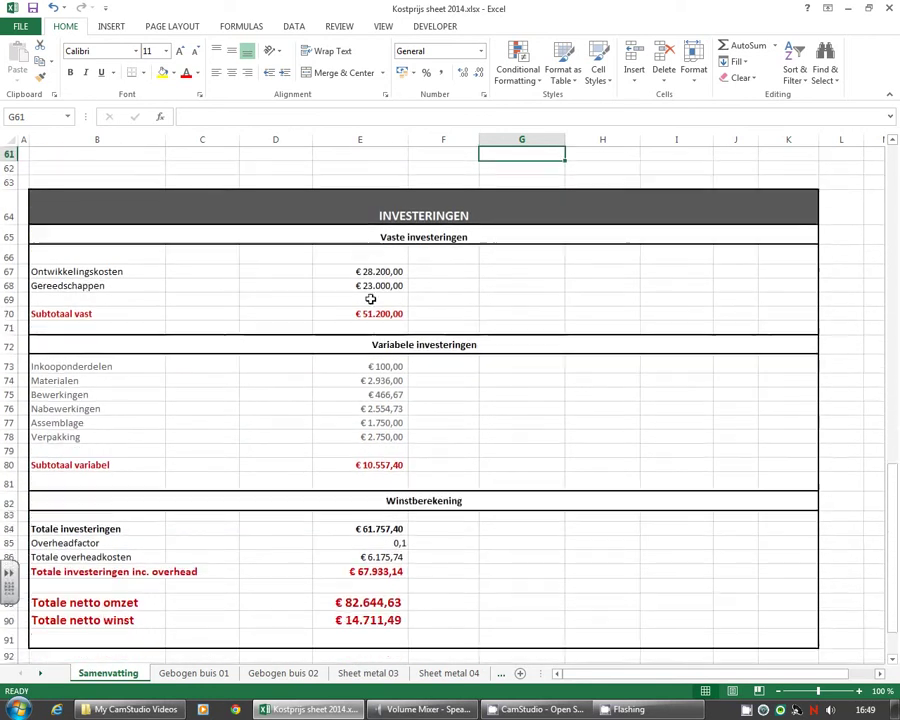
pyautogui.scroll(-1, 368, 296)
pyautogui.scroll(1, 198, 254)
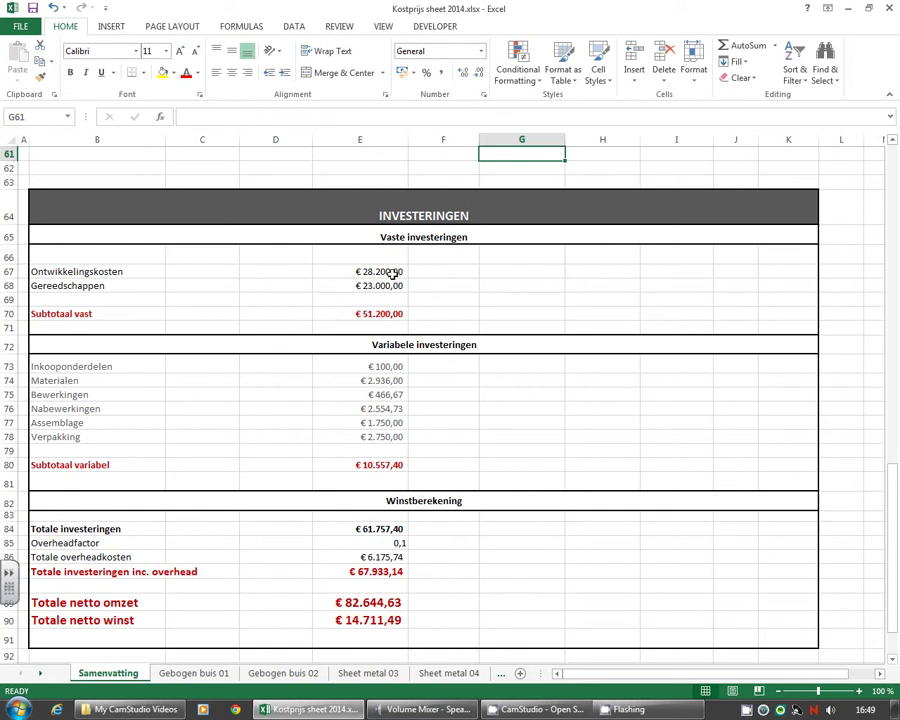
pyautogui.click(372, 272)
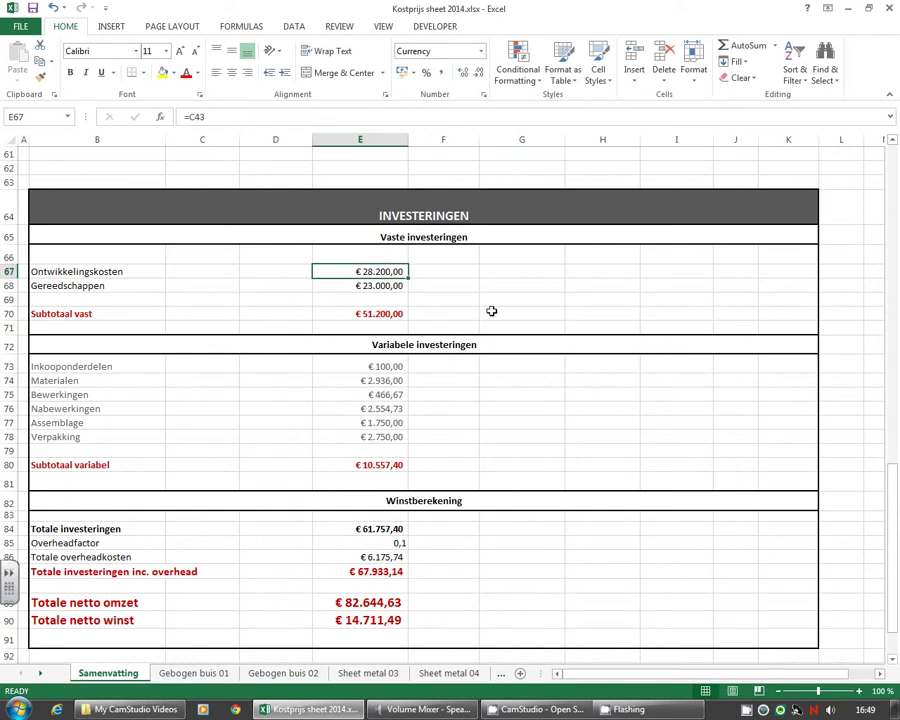
pyautogui.click(360, 284)
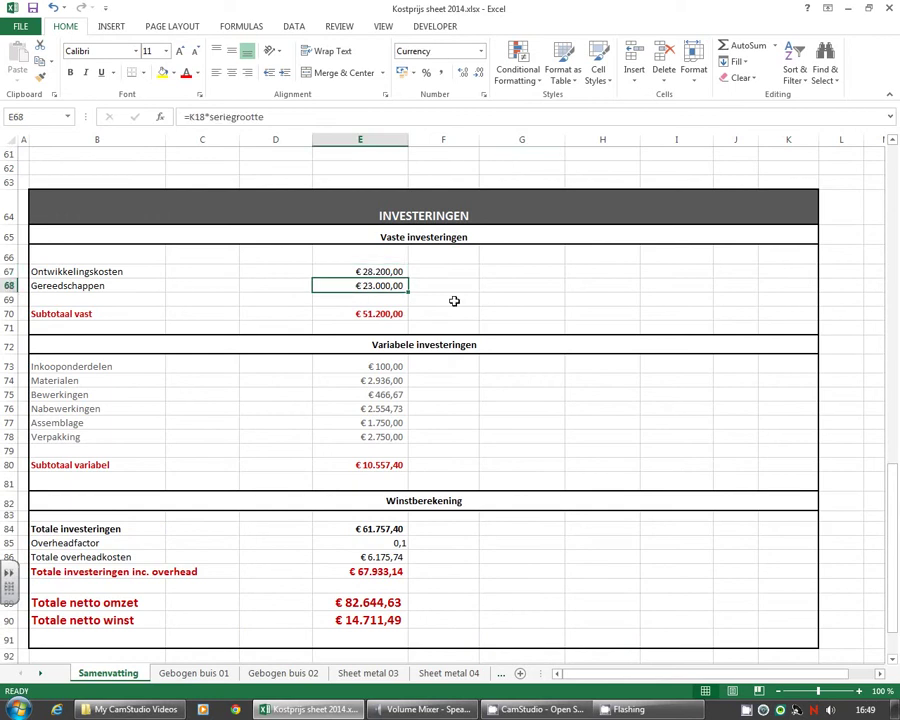
pyautogui.click(454, 300)
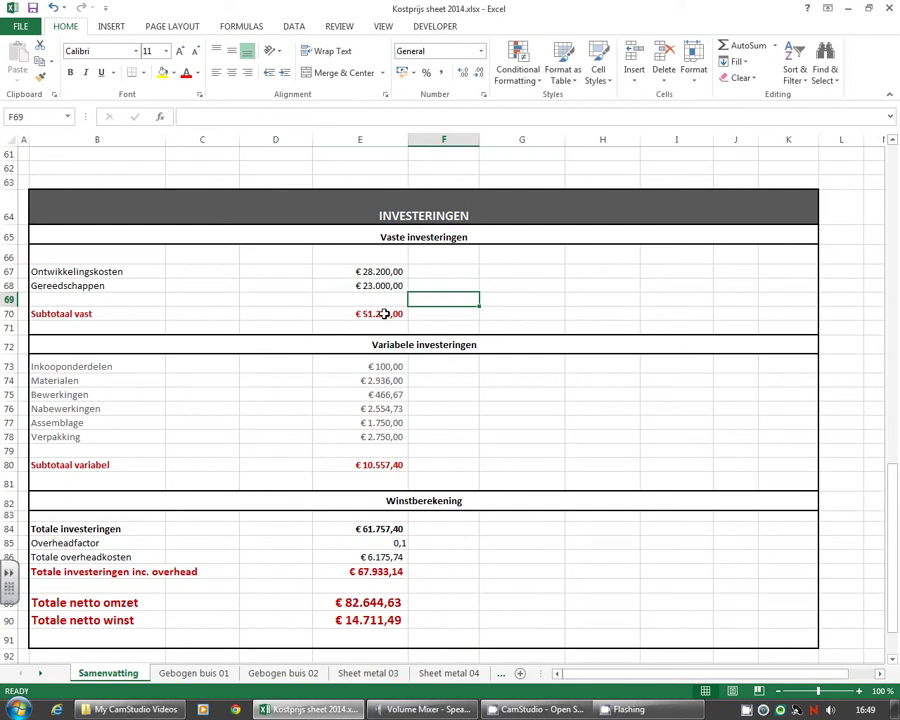
pyautogui.click(424, 321)
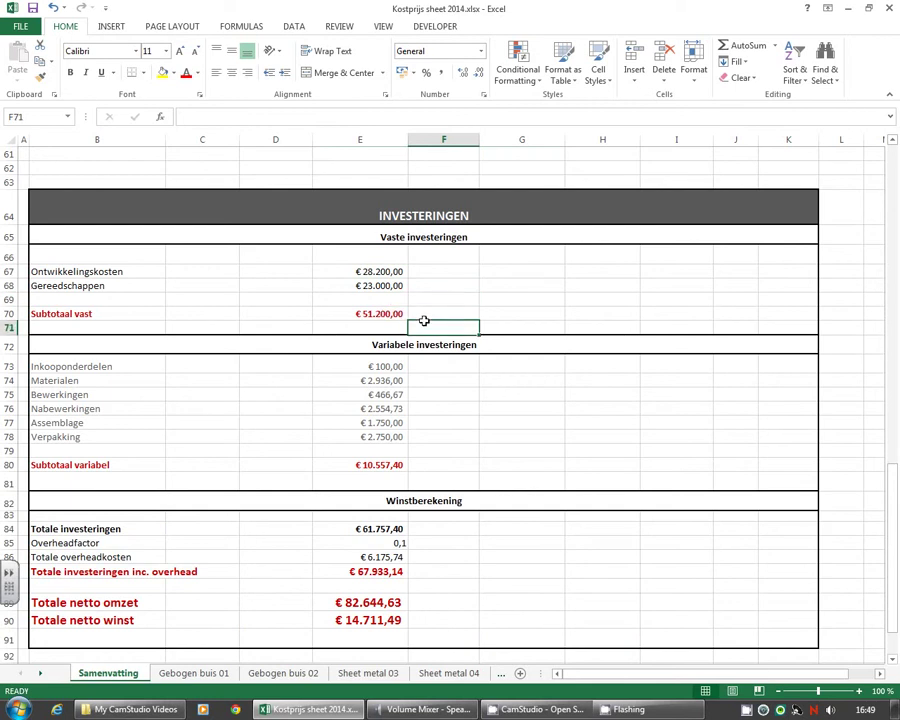
pyautogui.doubleClick(343, 313)
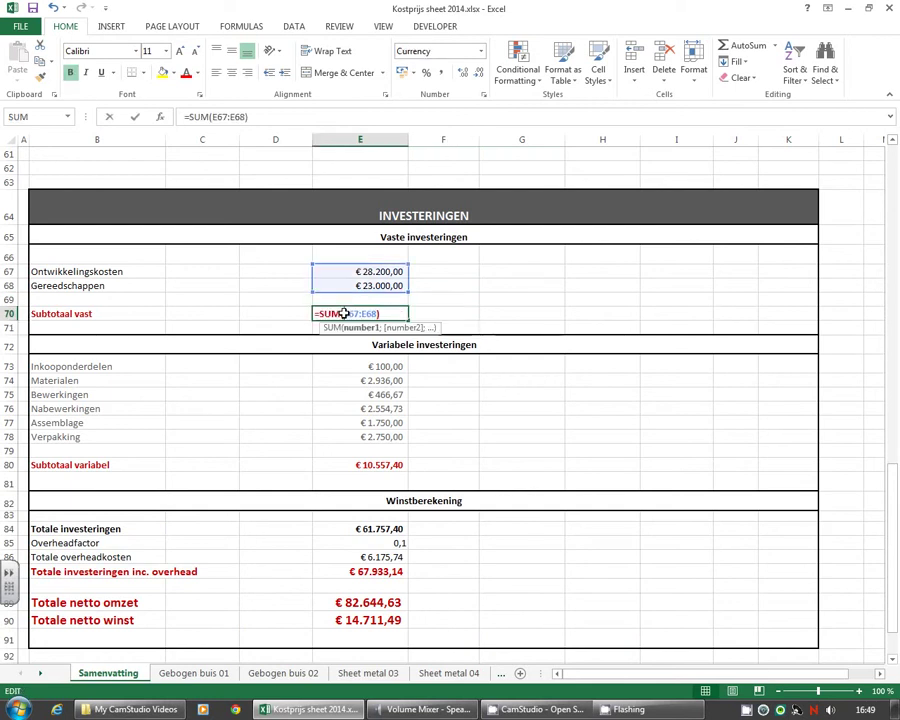
pyautogui.click(474, 320)
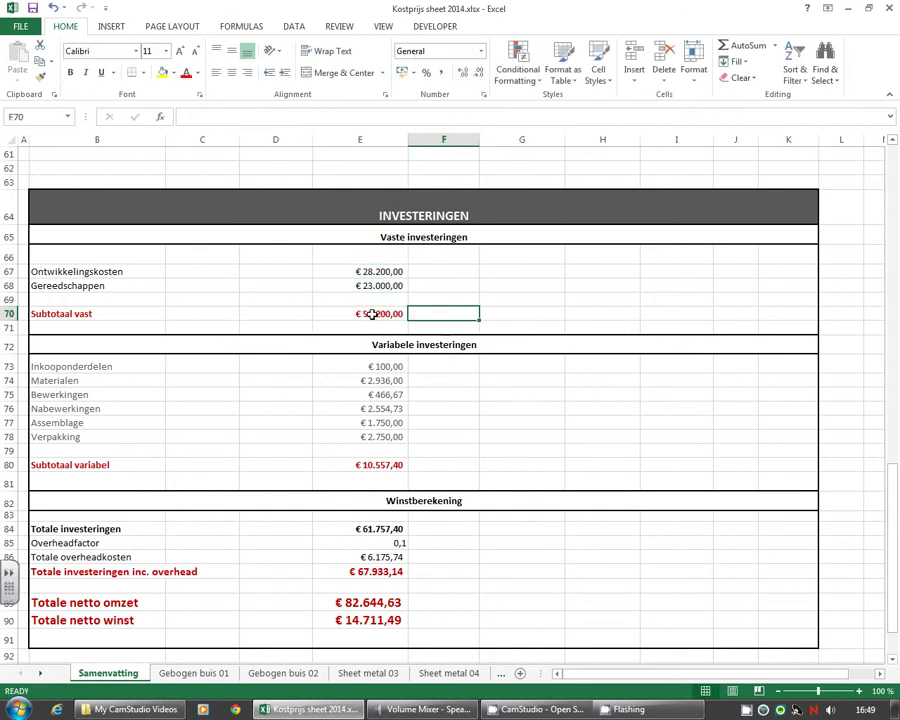
pyautogui.click(427, 379)
pyautogui.scroll(-1, 425, 375)
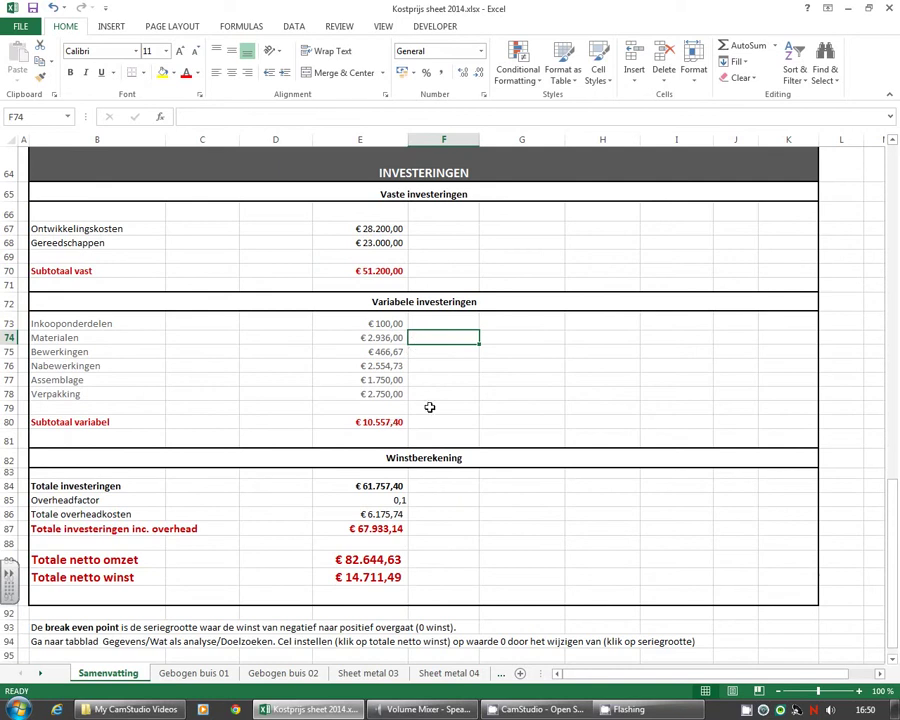
pyautogui.scroll(20, 429, 407)
# - Enter 400 as the series size in C4
pyautogui.click(200, 244)
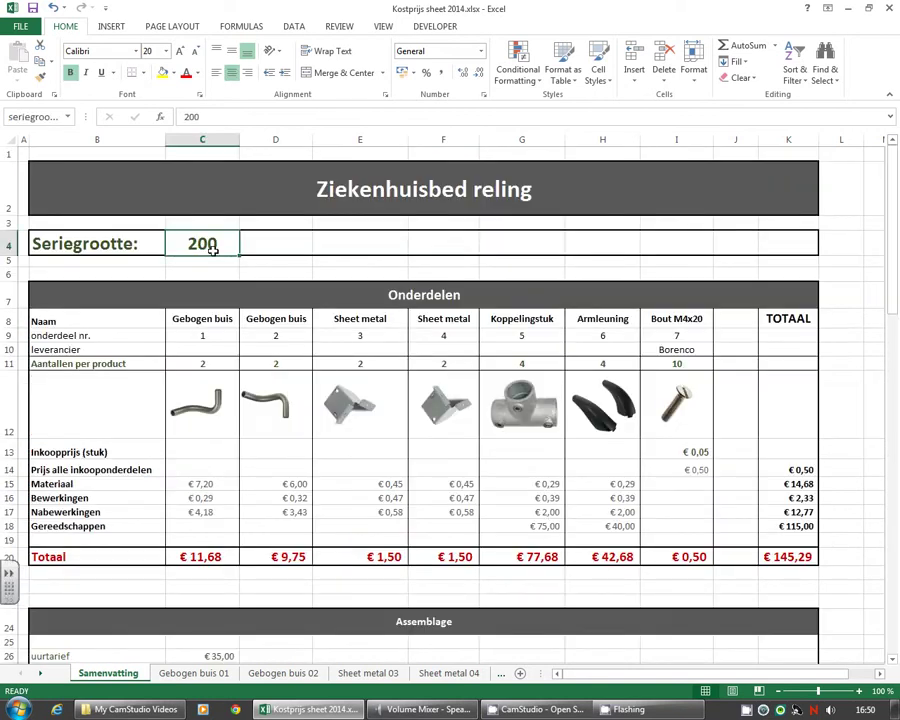
pyautogui.scroll(-6, 468, 380)
pyautogui.scroll(-7, 470, 381)
pyautogui.scroll(-4, 471, 381)
pyautogui.scroll(-4, 471, 381)
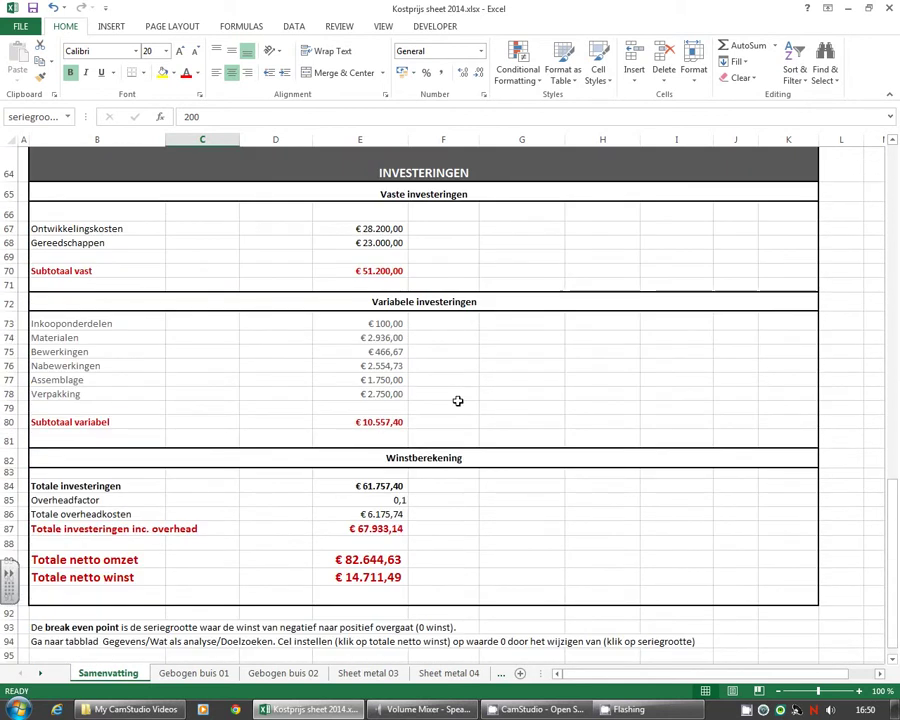
pyautogui.scroll(3, 457, 399)
pyautogui.scroll(7, 457, 399)
pyautogui.scroll(11, 457, 399)
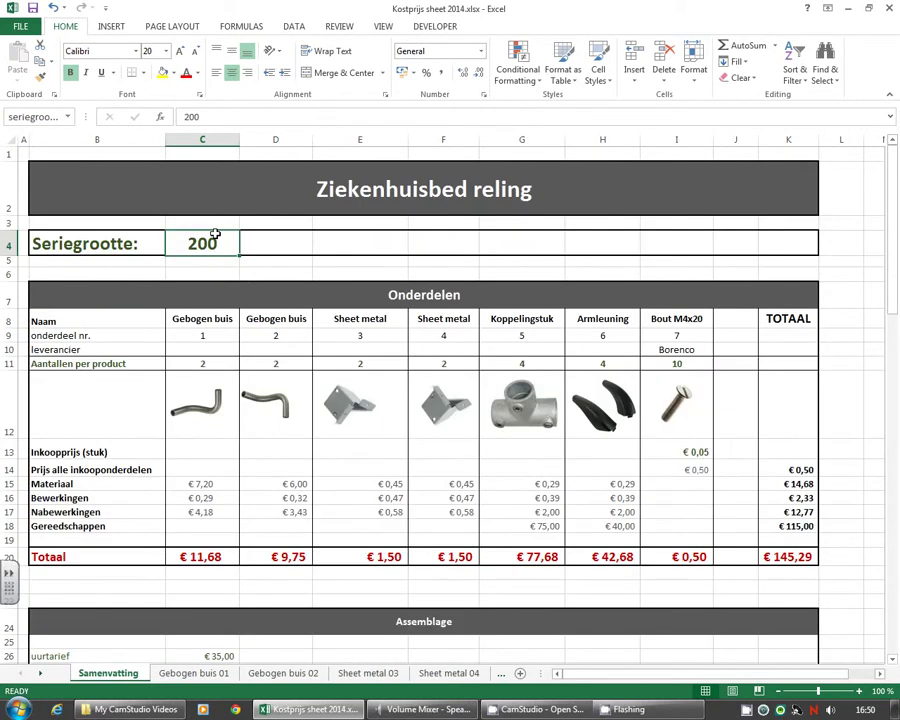
pyautogui.write('4')
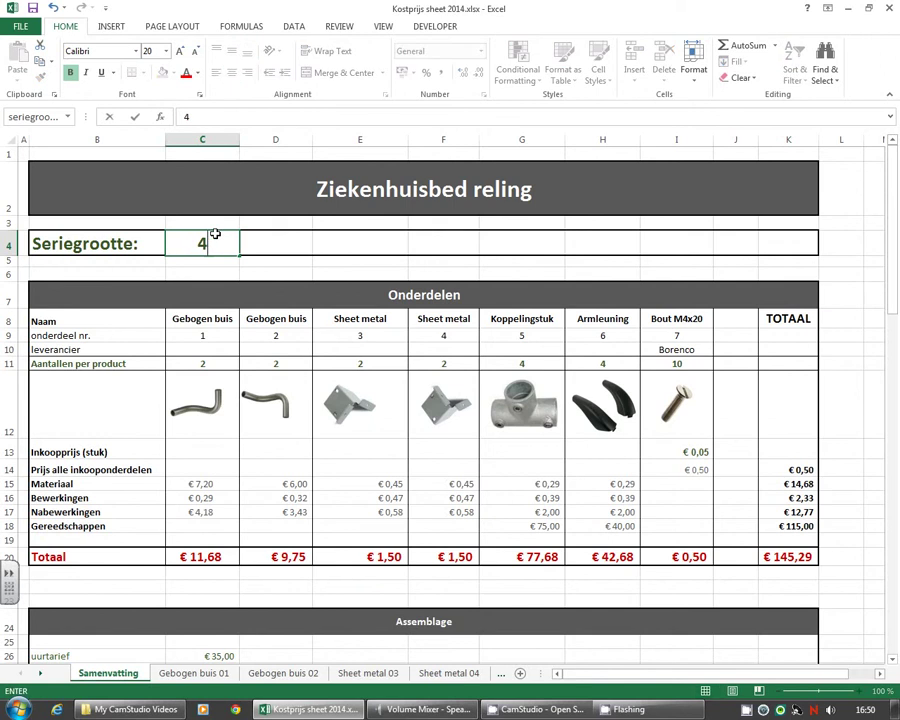
pyautogui.write('00')
pyautogui.press('Return')
# - Review the recalculated Winstberekening totals, including how total investments are calculated
pyautogui.scroll(-9, 380, 326)
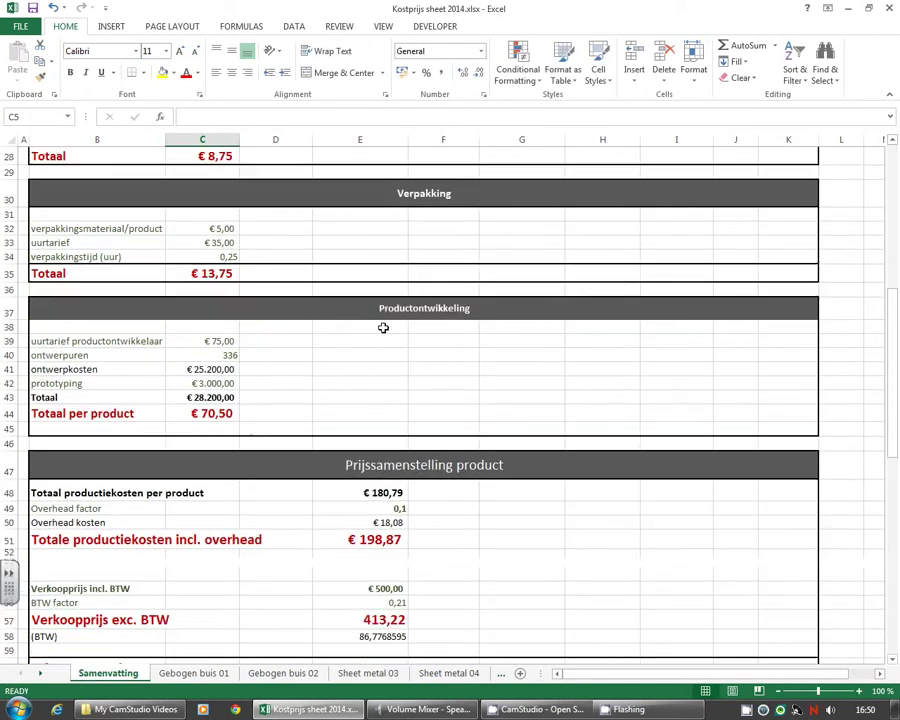
pyautogui.scroll(-6, 398, 340)
pyautogui.scroll(-3, 398, 340)
pyautogui.scroll(-1, 420, 336)
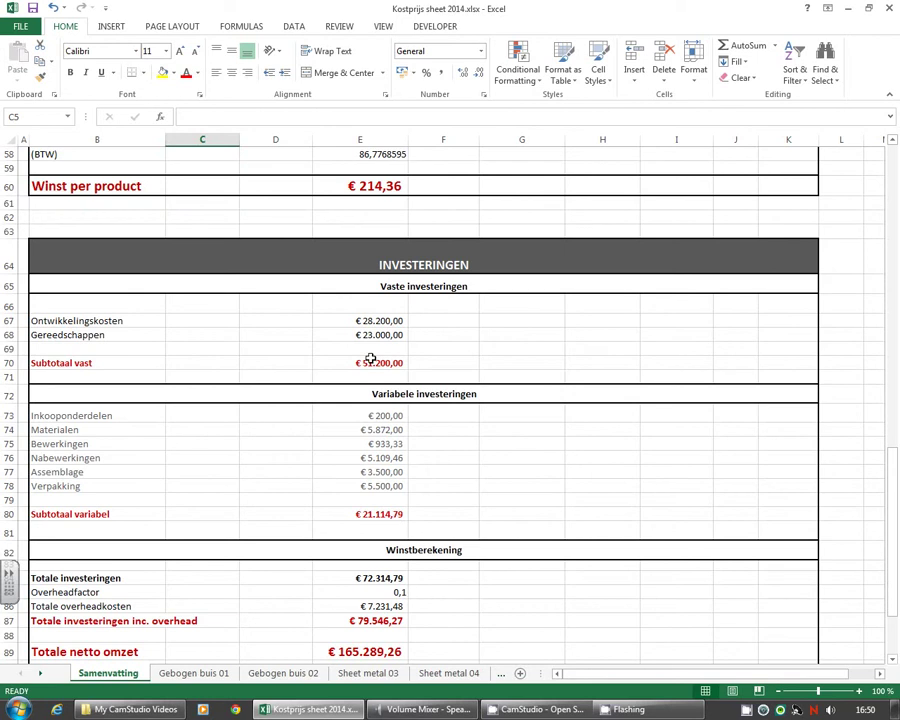
pyautogui.scroll(-2, 439, 385)
pyautogui.click(439, 385)
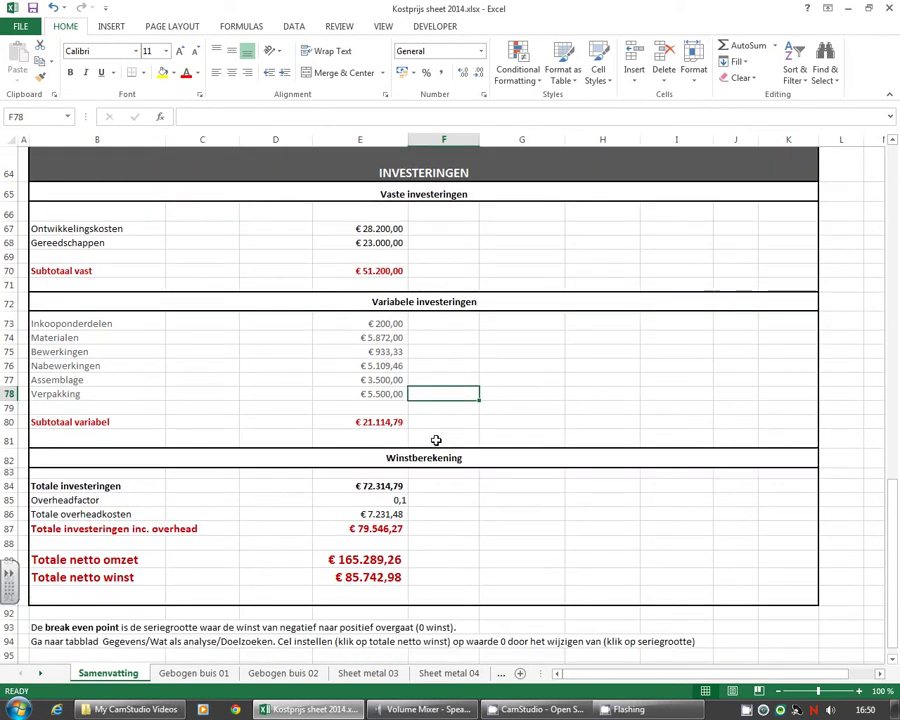
pyautogui.click(404, 432)
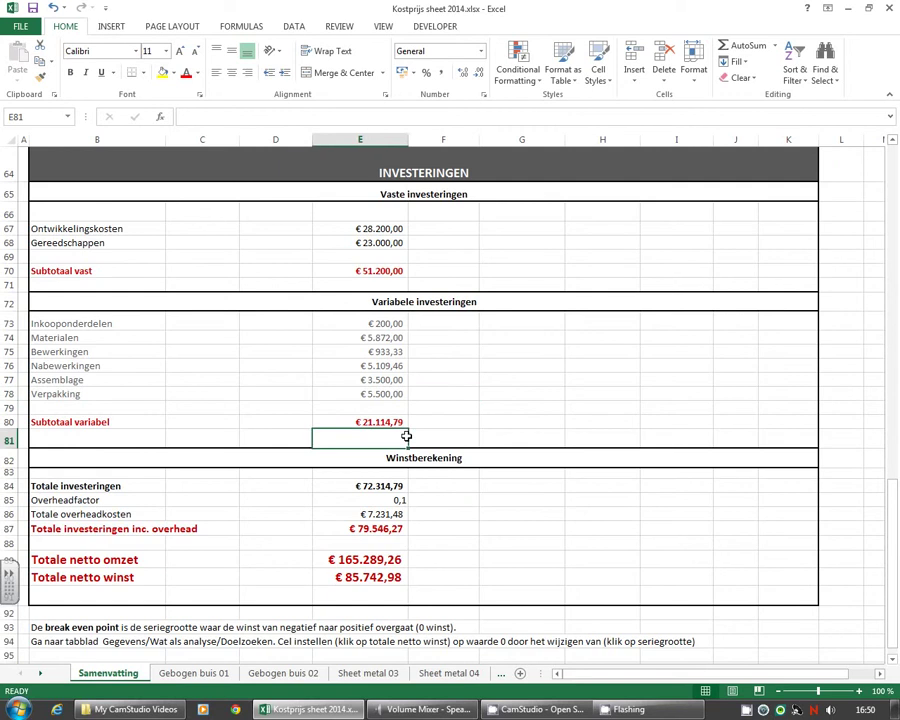
pyautogui.click(481, 505)
pyautogui.scroll(-2, 470, 508)
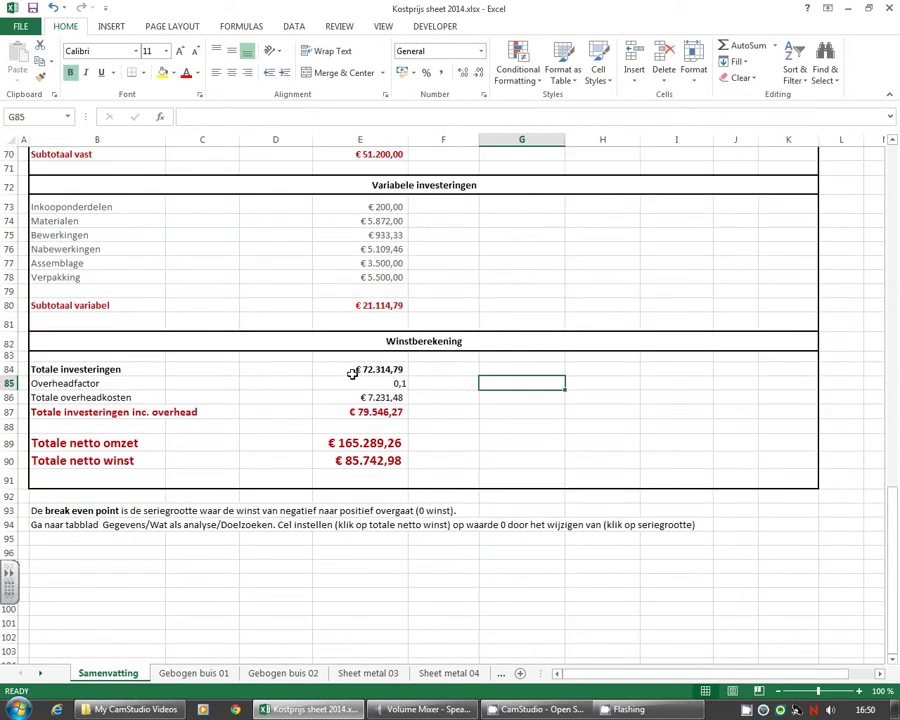
pyautogui.click(339, 369)
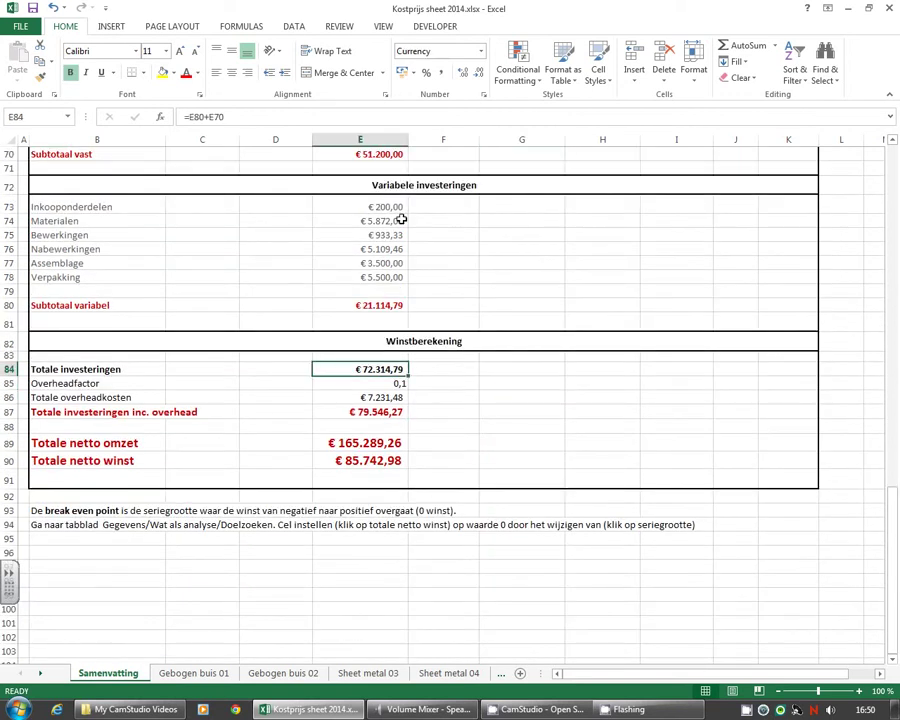
pyautogui.doubleClick(342, 370)
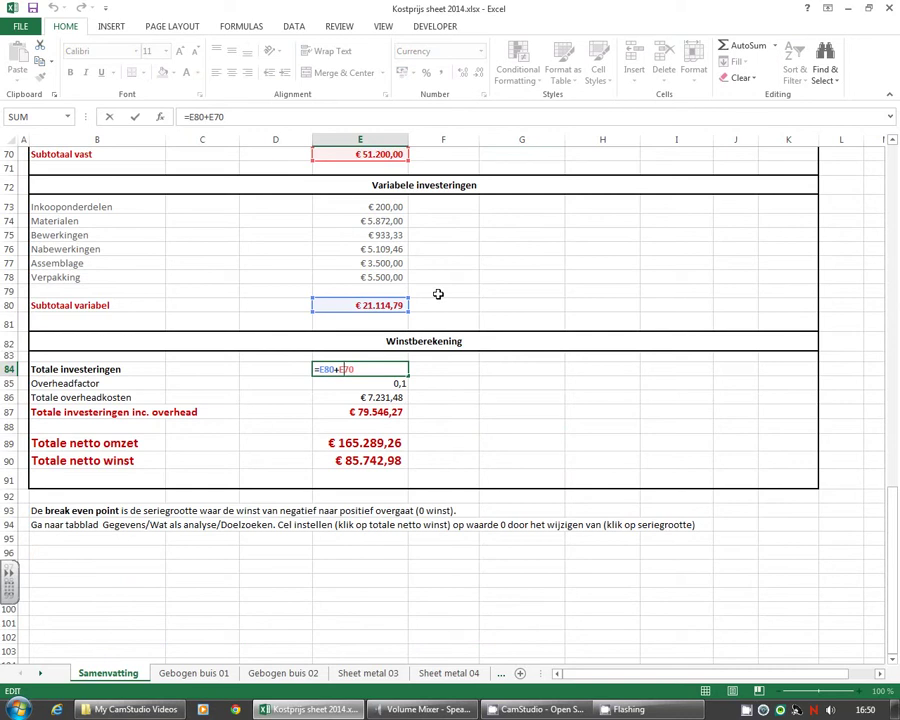
pyautogui.scroll(1, 63, 192)
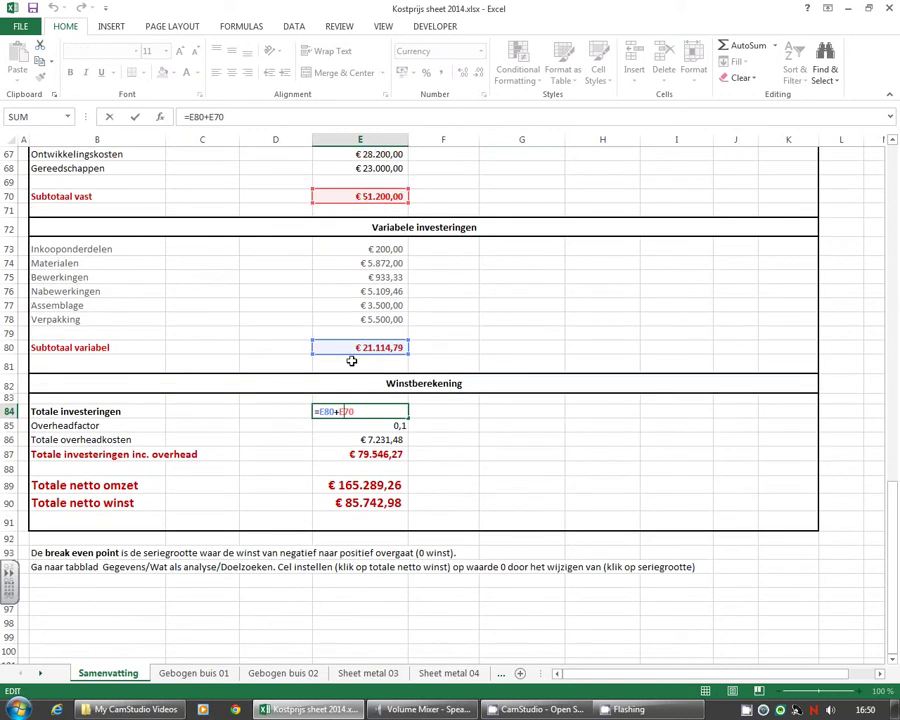
pyautogui.press('Escape')
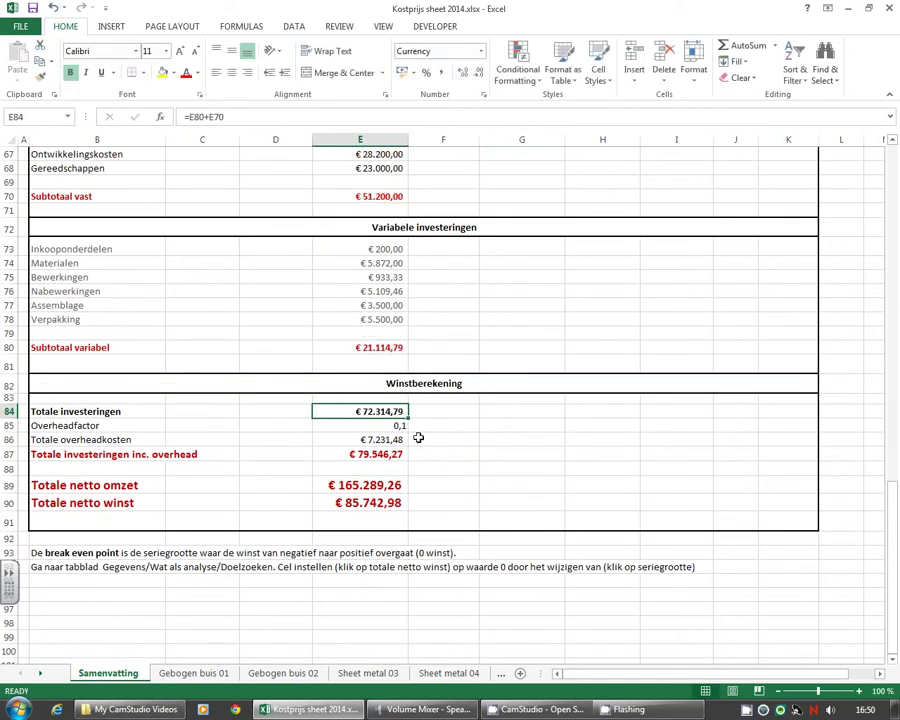
pyautogui.click(352, 425)
pyautogui.doubleClick(352, 425)
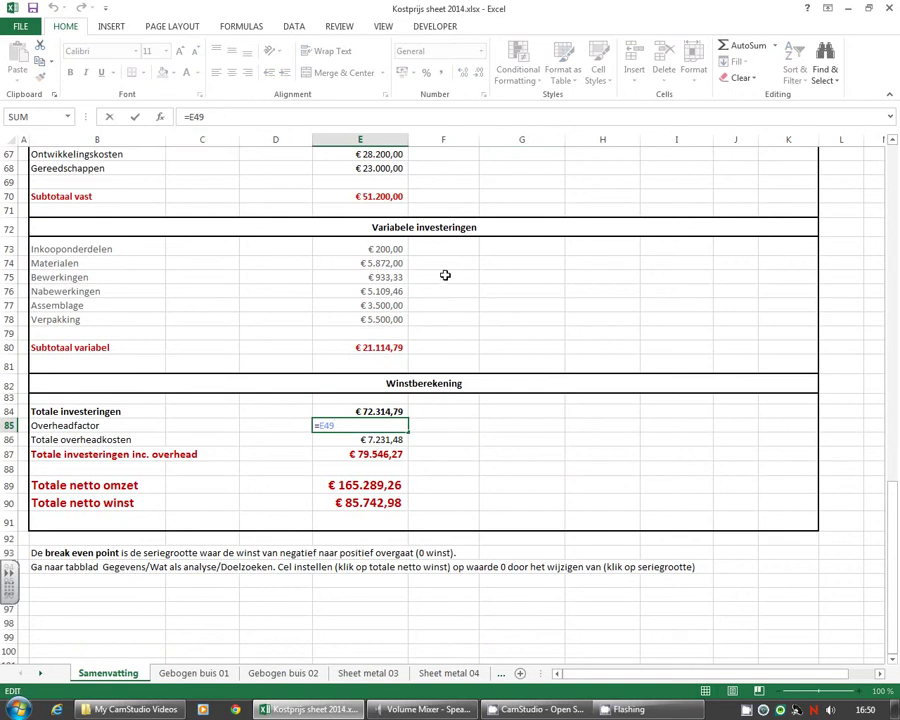
pyautogui.scroll(6, 440, 272)
pyautogui.scroll(4, 434, 268)
pyautogui.scroll(-7, 348, 382)
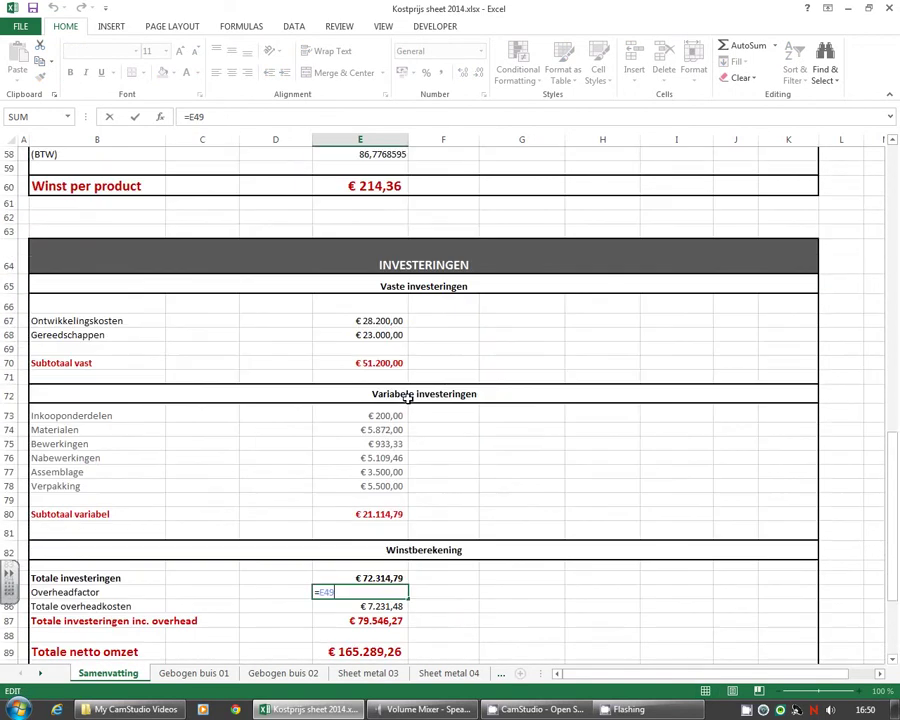
pyautogui.scroll(-5, 412, 398)
pyautogui.press('Escape')
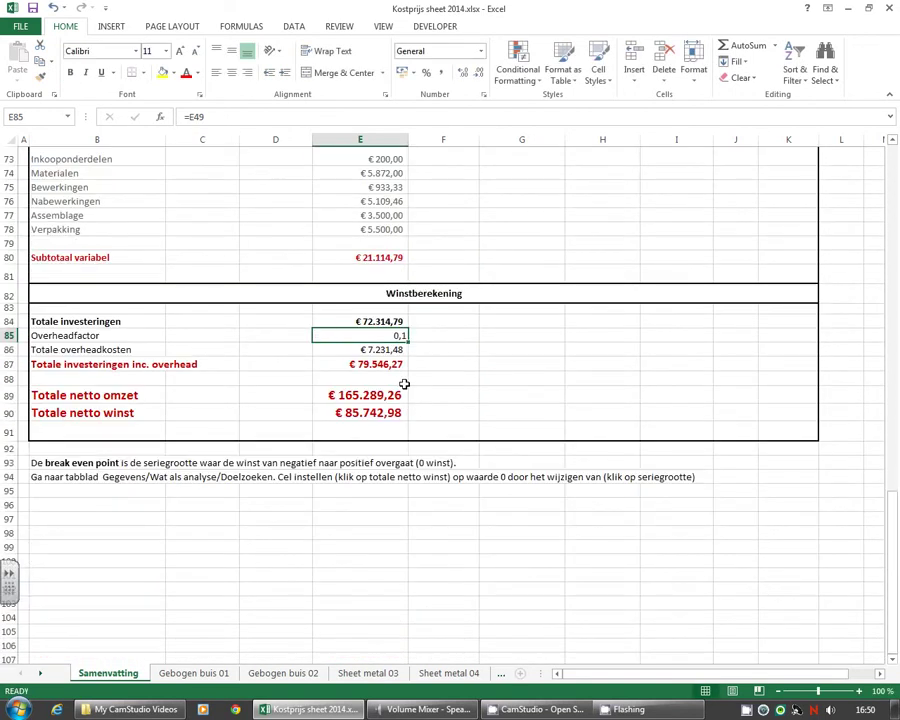
pyautogui.click(415, 380)
pyautogui.click(374, 349)
pyautogui.click(365, 366)
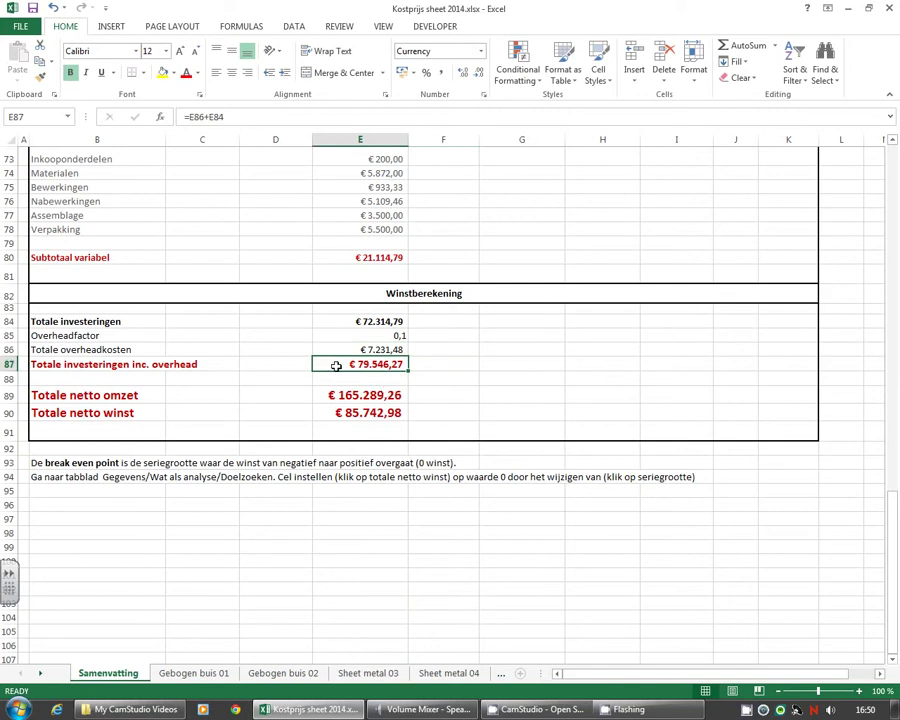
pyautogui.doubleClick(336, 366)
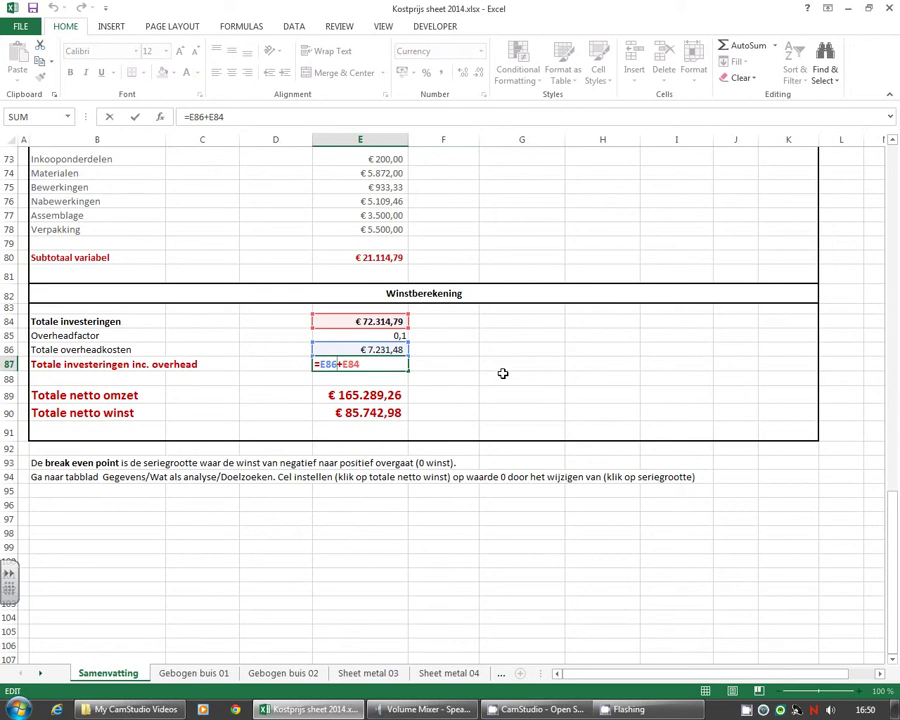
pyautogui.press('Escape')
# - Inspect the total net revenue formula's references and leave it unchanged
pyautogui.click(433, 395)
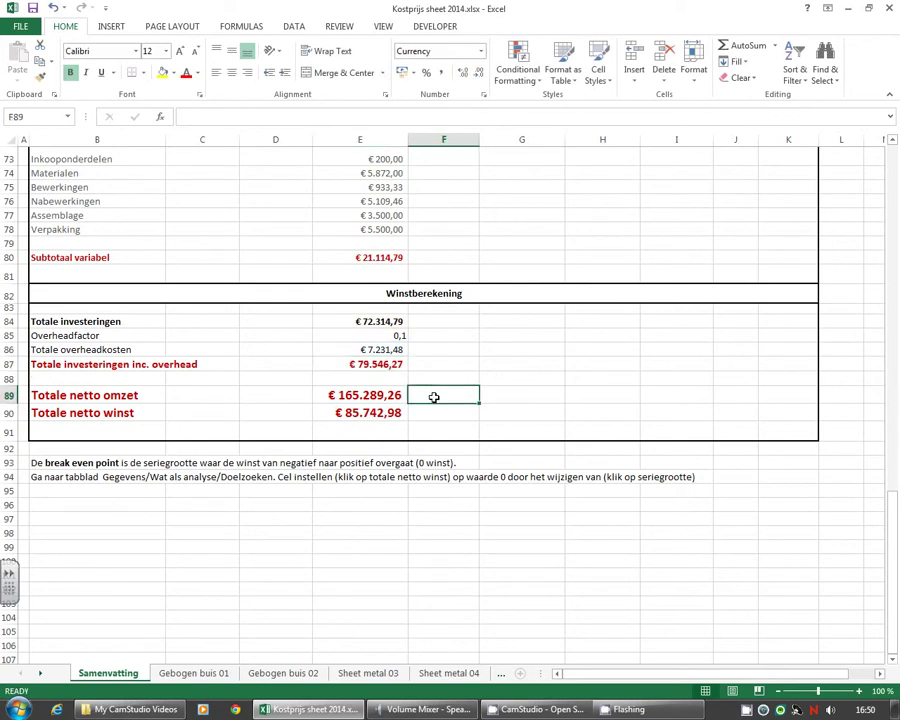
pyautogui.scroll(-1, 432, 394)
pyautogui.click(346, 348)
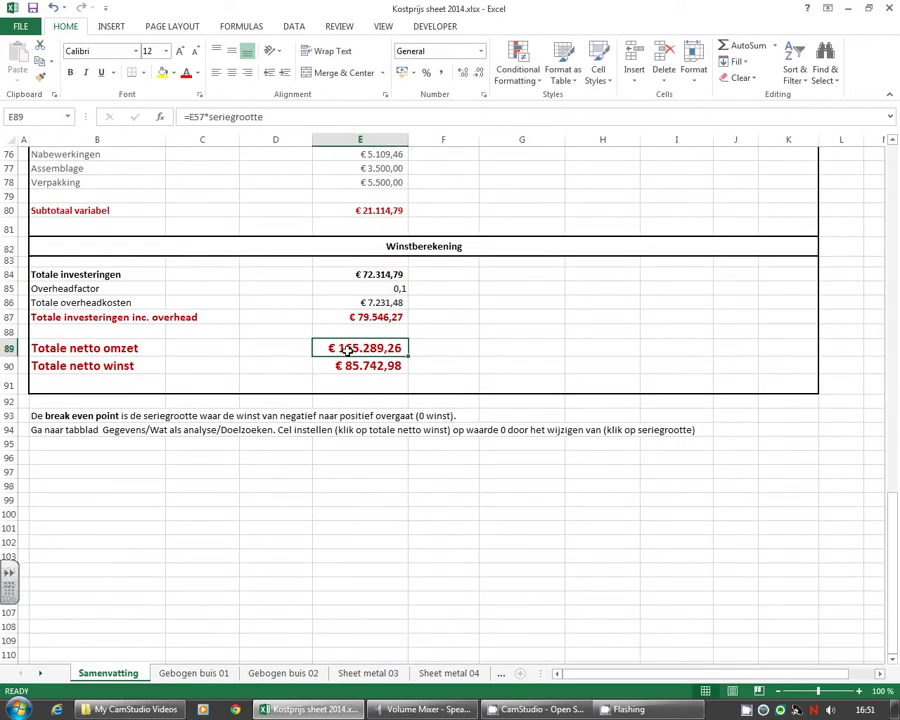
pyautogui.doubleClick(346, 348)
pyautogui.scroll(7, 414, 314)
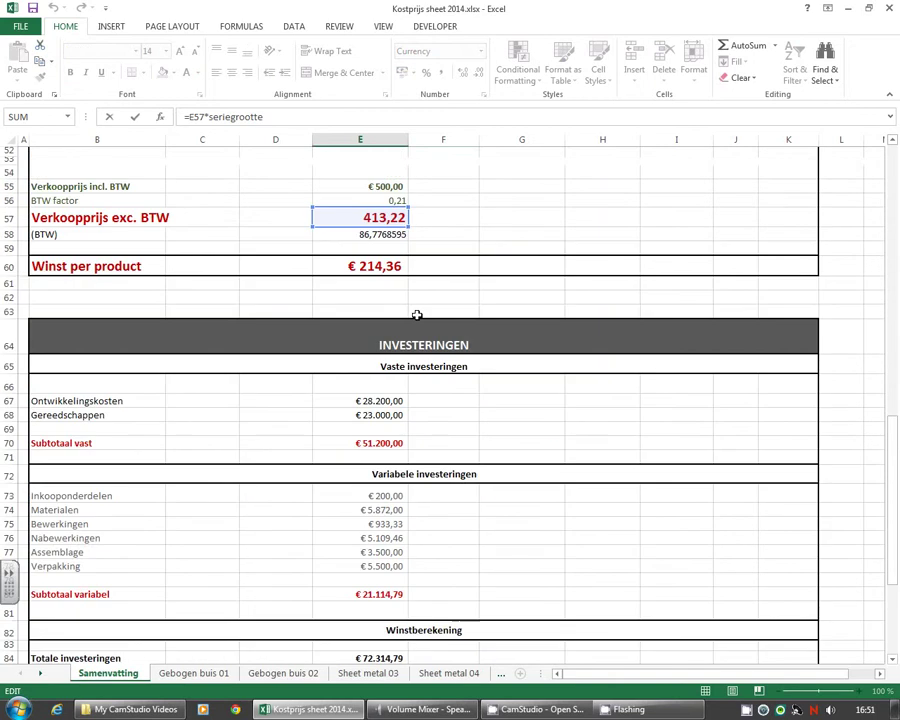
pyautogui.scroll(3, 310, 328)
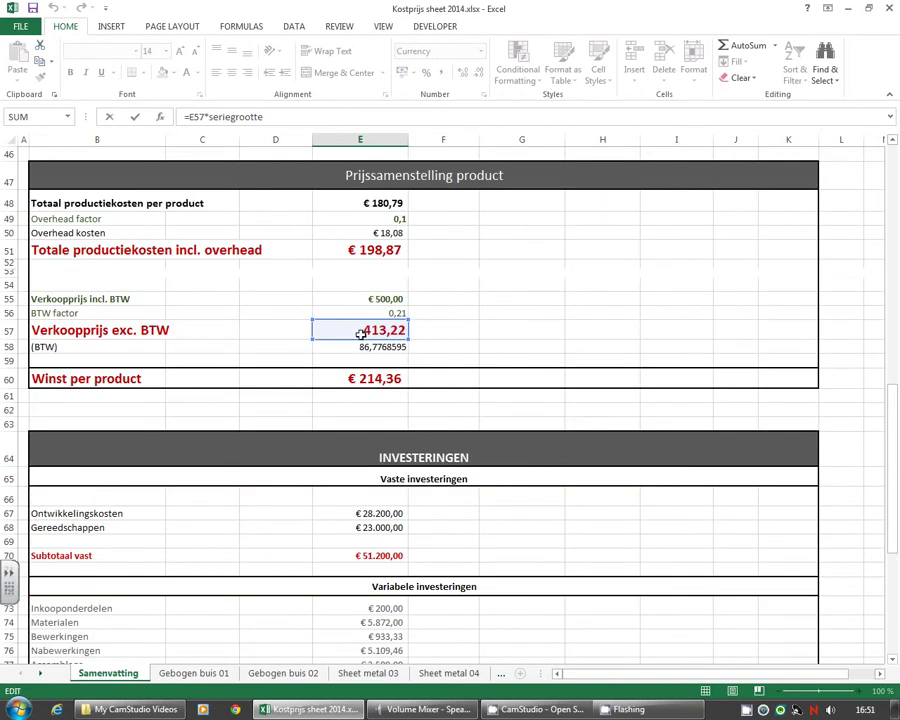
pyautogui.scroll(-1, 361, 335)
pyautogui.scroll(-8, 400, 370)
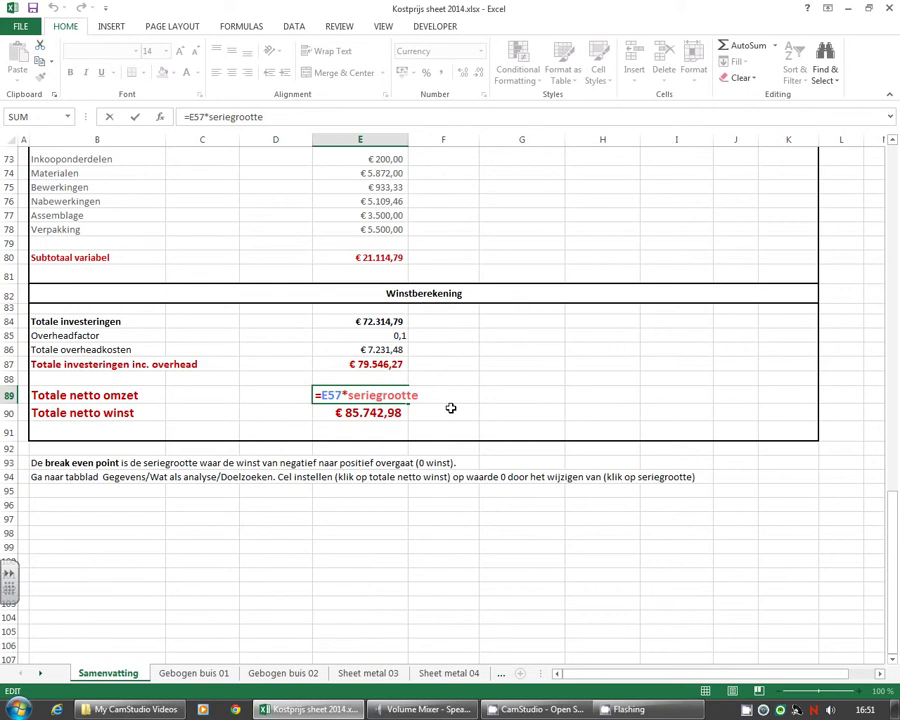
pyautogui.hotkey('ctrl', 'Return')
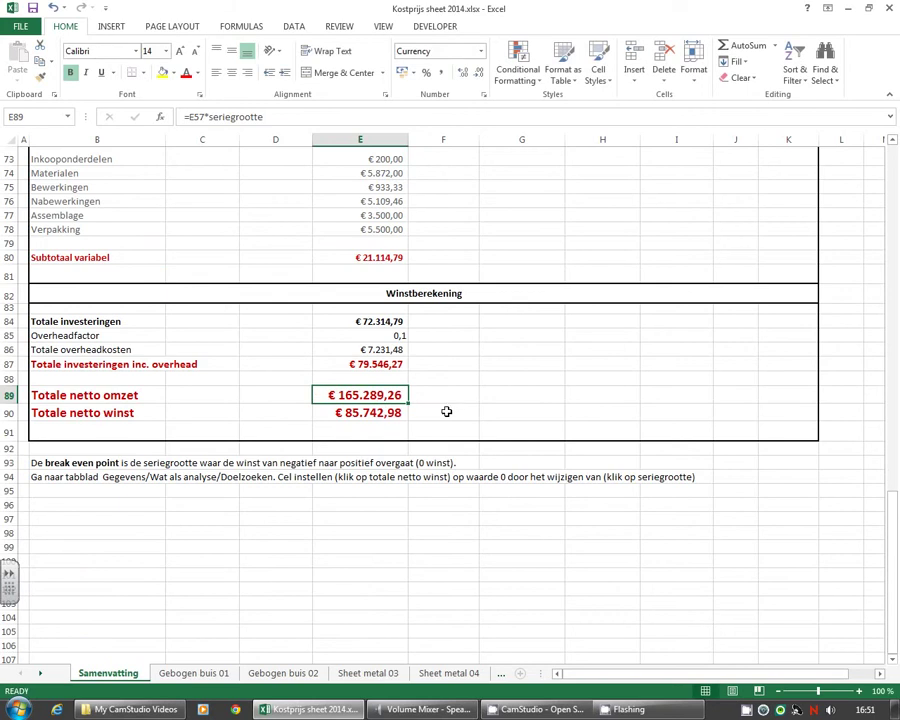
# - Set Totale netto winst in E90 to =E89-E87 and verify € 85.742,98
pyautogui.click(442, 411)
pyautogui.click(365, 414)
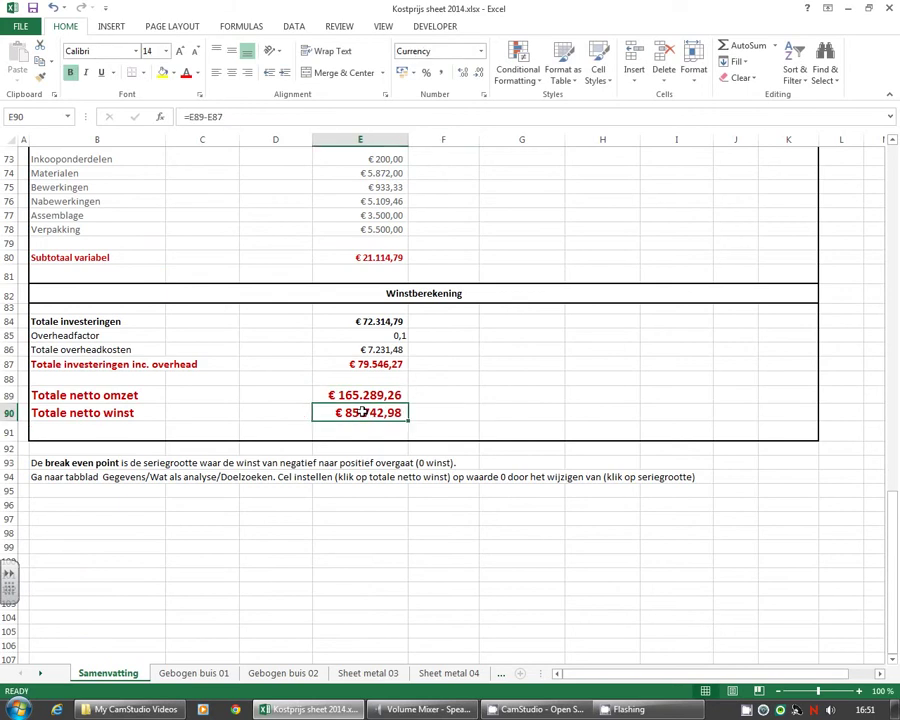
pyautogui.doubleClick(362, 412)
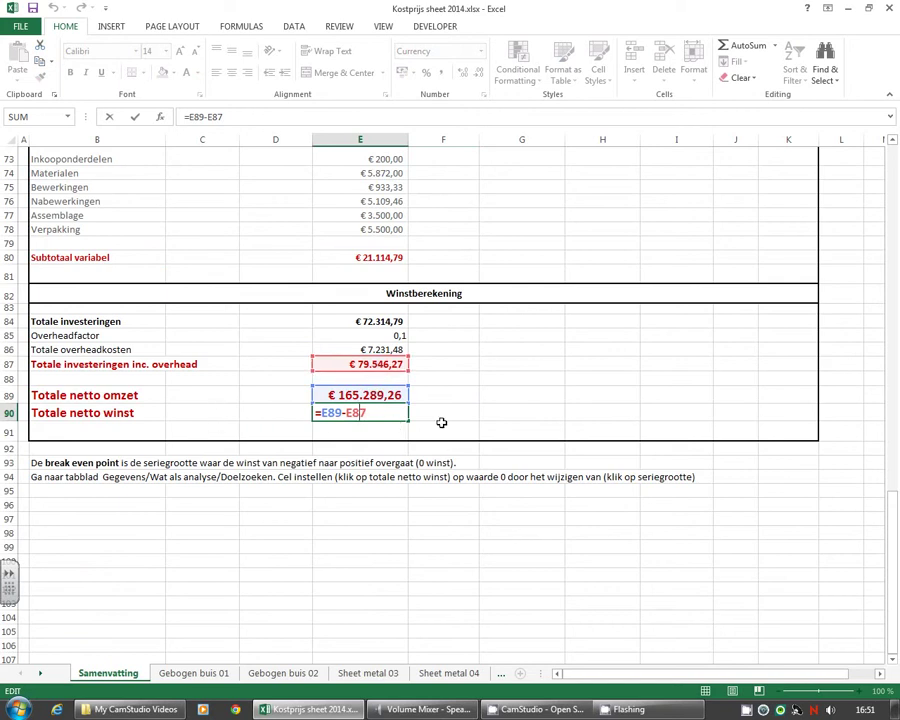
pyautogui.click(439, 418)
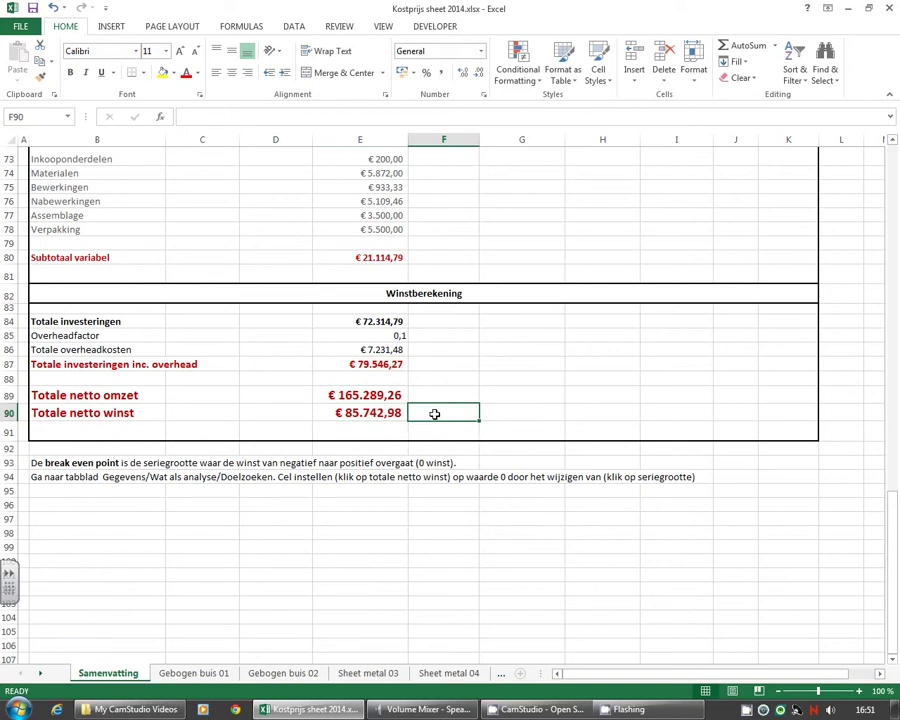
pyautogui.click(366, 413)
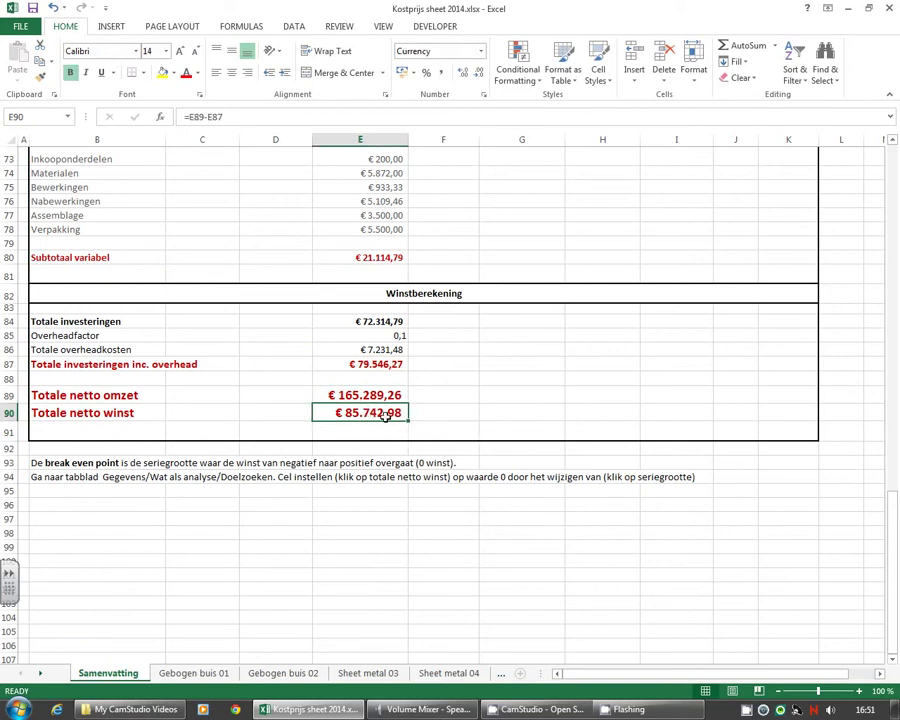
pyautogui.scroll(-1, 417, 419)
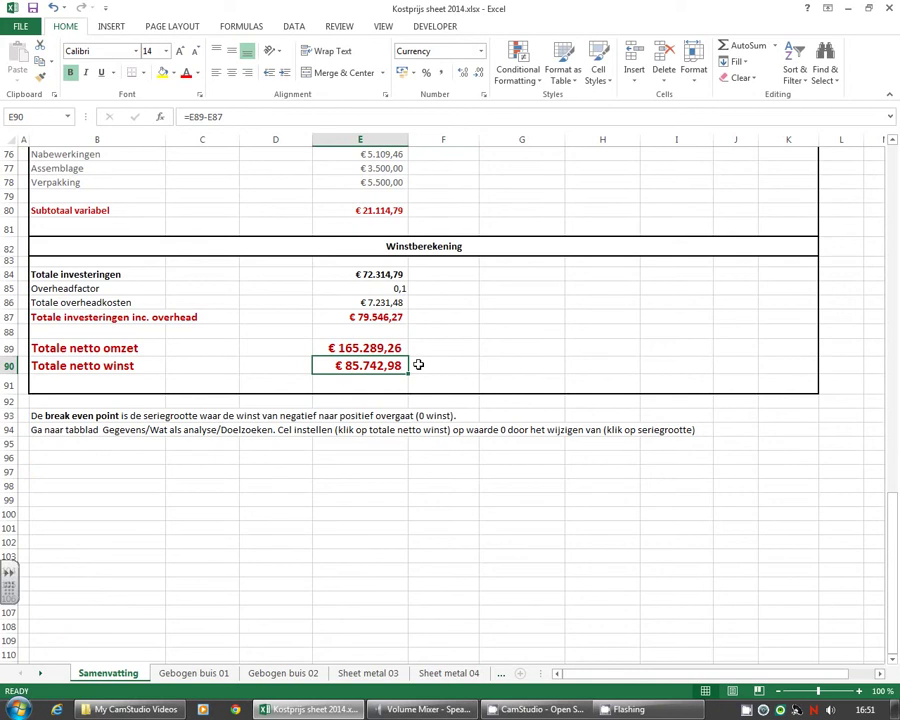
pyautogui.scroll(13, 403, 356)
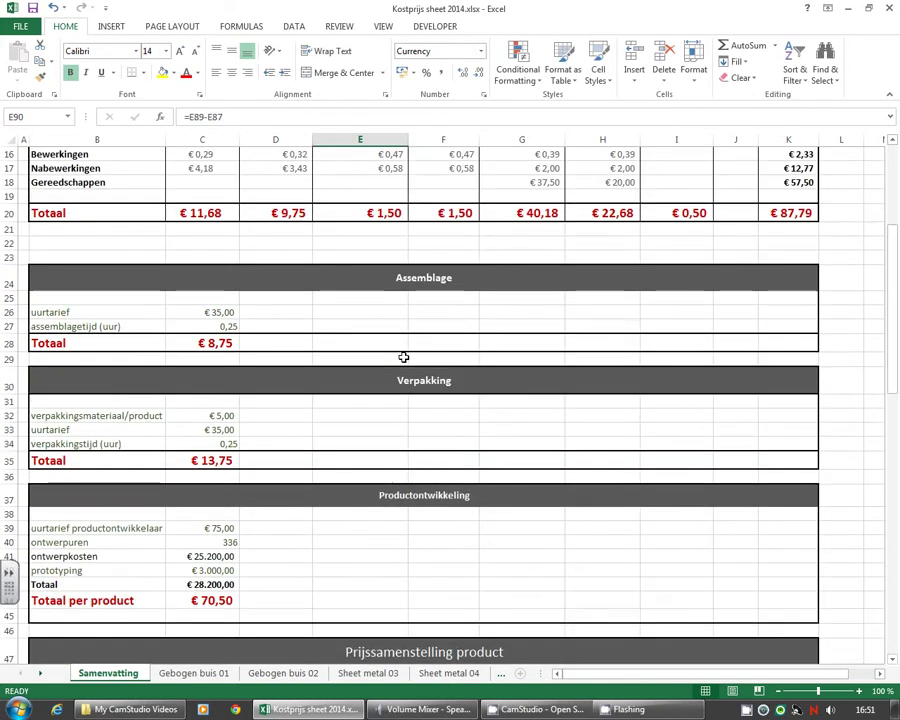
pyautogui.scroll(12, 403, 356)
pyautogui.scroll(-10, 536, 332)
pyautogui.scroll(-4, 536, 332)
pyautogui.scroll(-10, 536, 332)
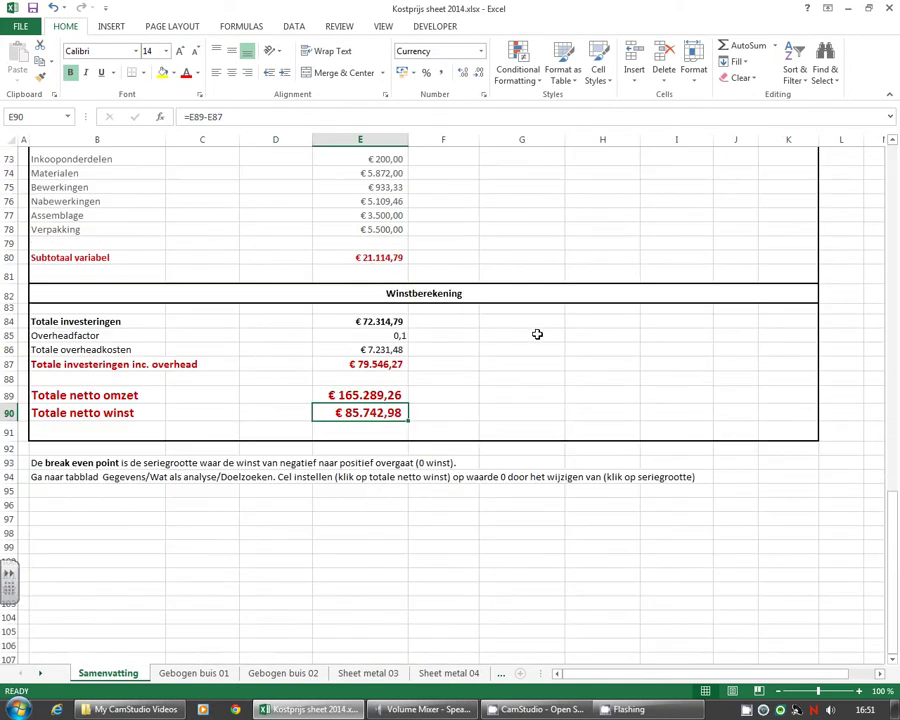
# - Enter =E60 in H90 to reference Winst per product
pyautogui.press('Right')
pyautogui.press('Right')
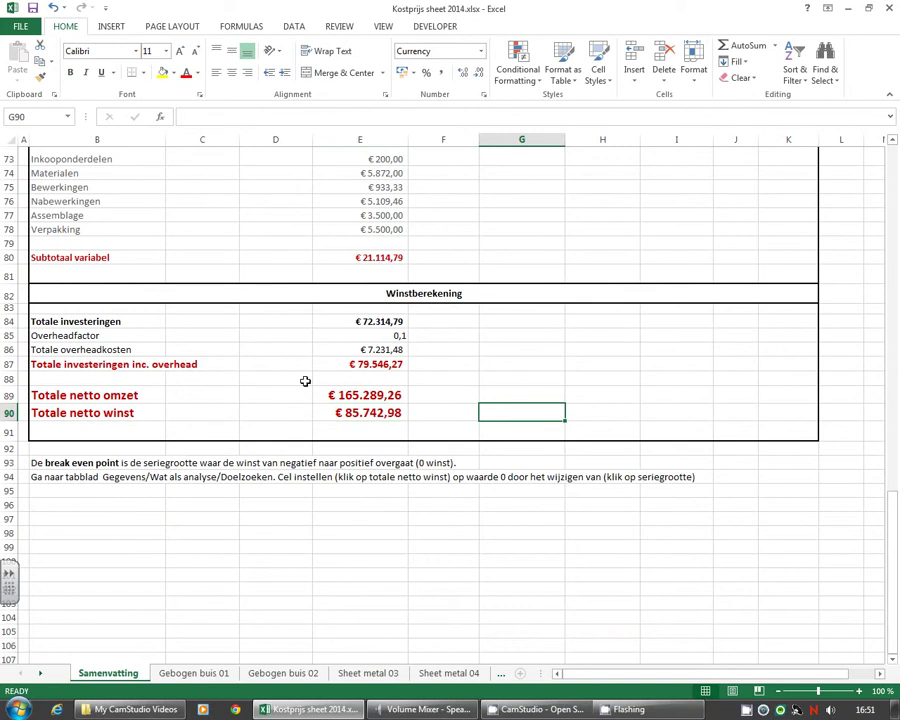
pyautogui.click(606, 420)
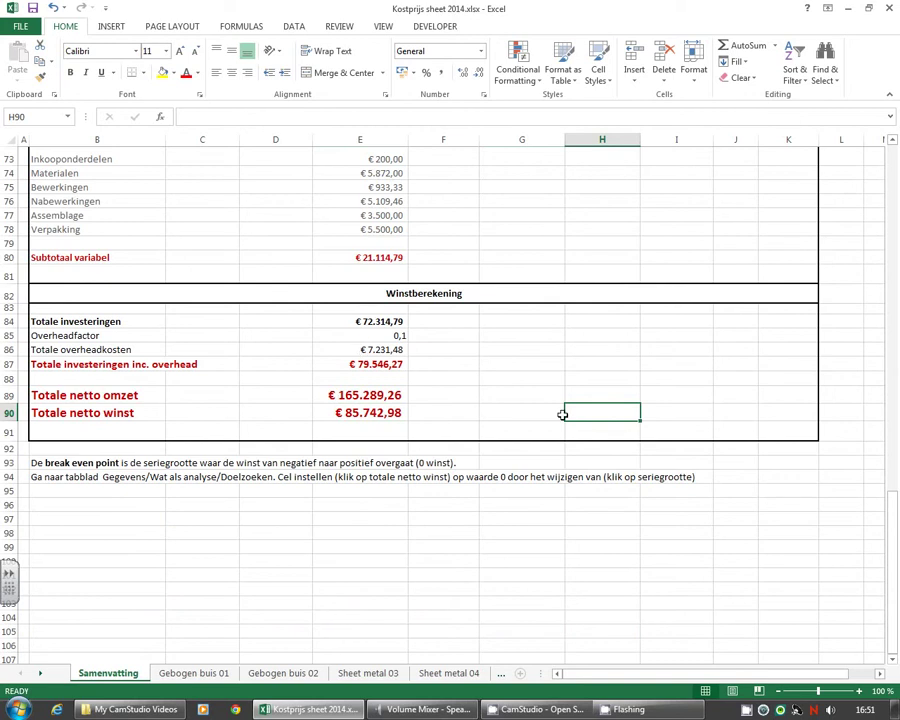
pyautogui.write('=')
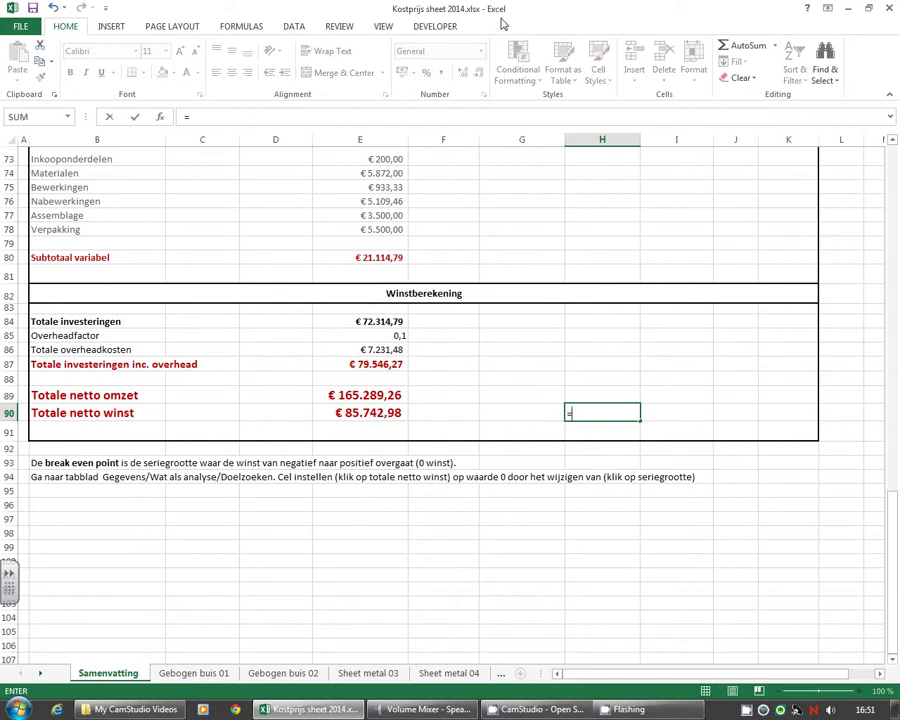
pyautogui.scroll(6, 455, 257)
pyautogui.scroll(1, 455, 257)
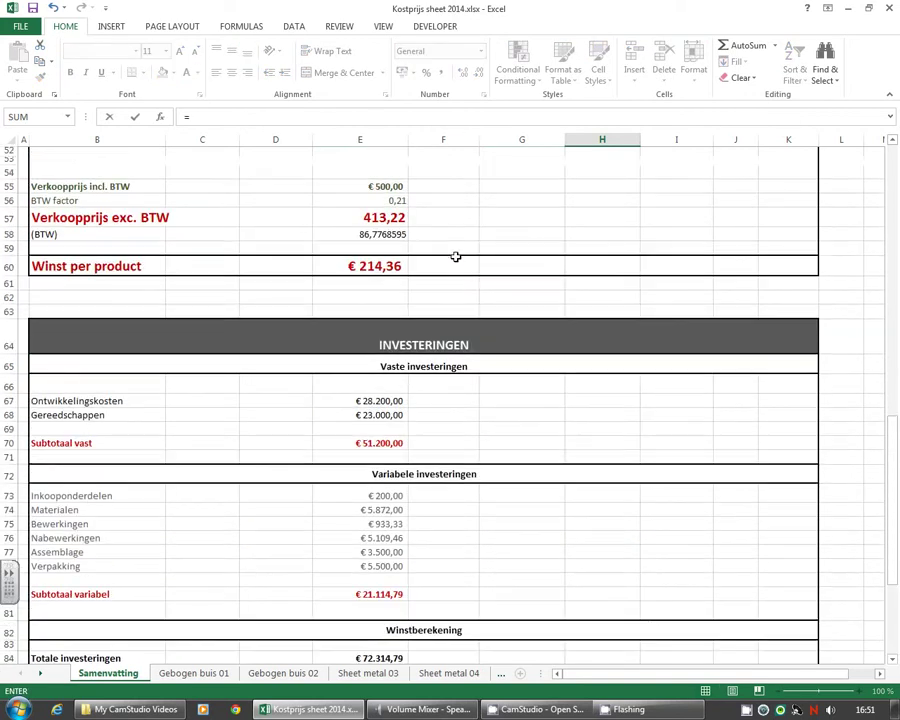
pyautogui.click(358, 267)
pyautogui.press('Return')
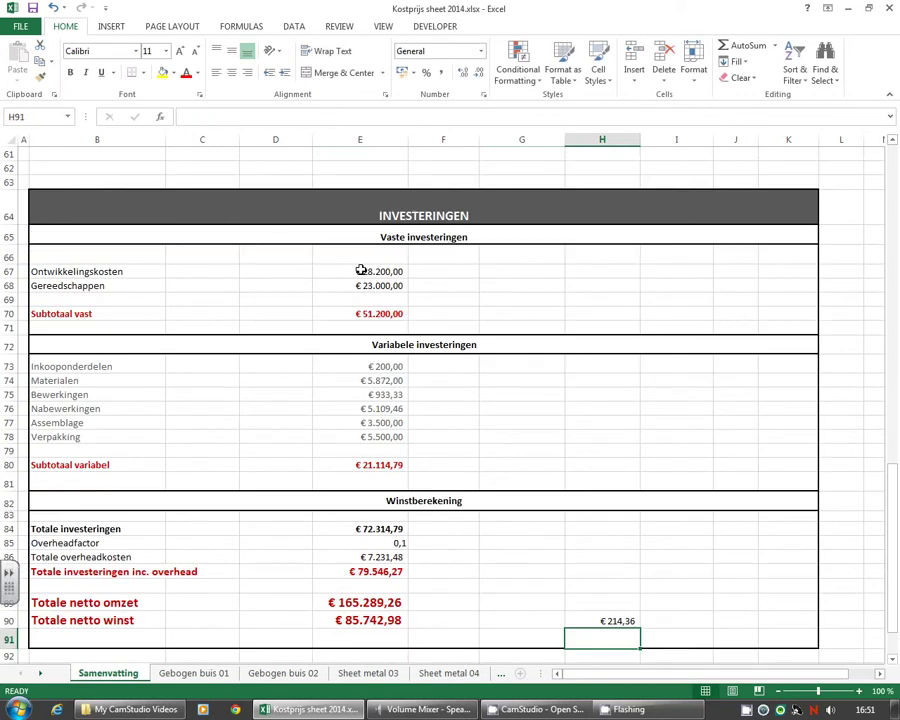
# - Extend H90 to =E60*seriegrootte, correcting the initial +seriegrootte, giving € 85.742,98
pyautogui.click(585, 619)
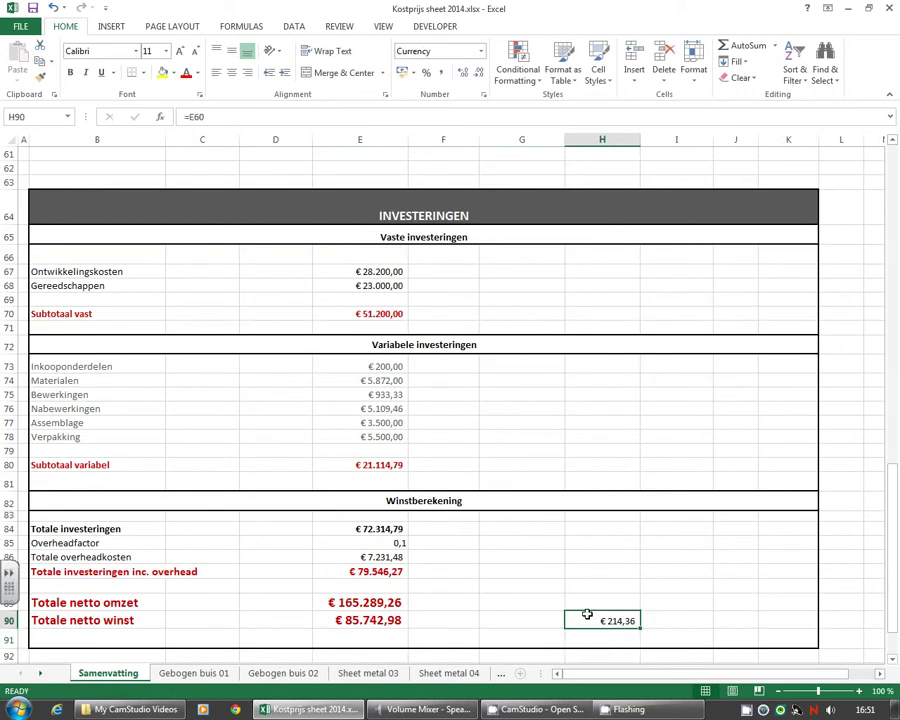
pyautogui.click(215, 116)
pyautogui.write('+')
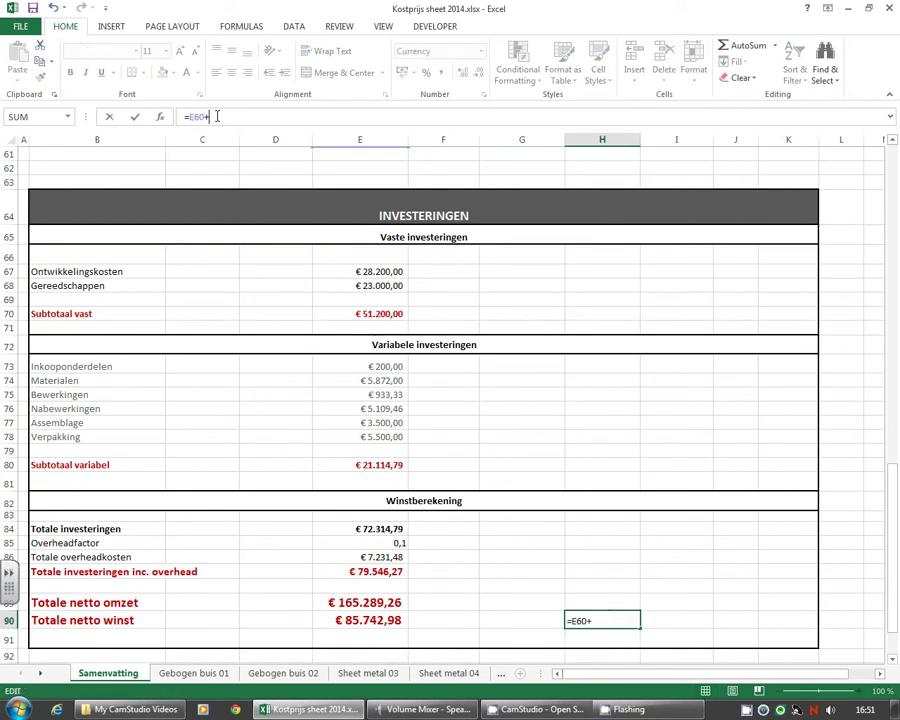
pyautogui.write('serie')
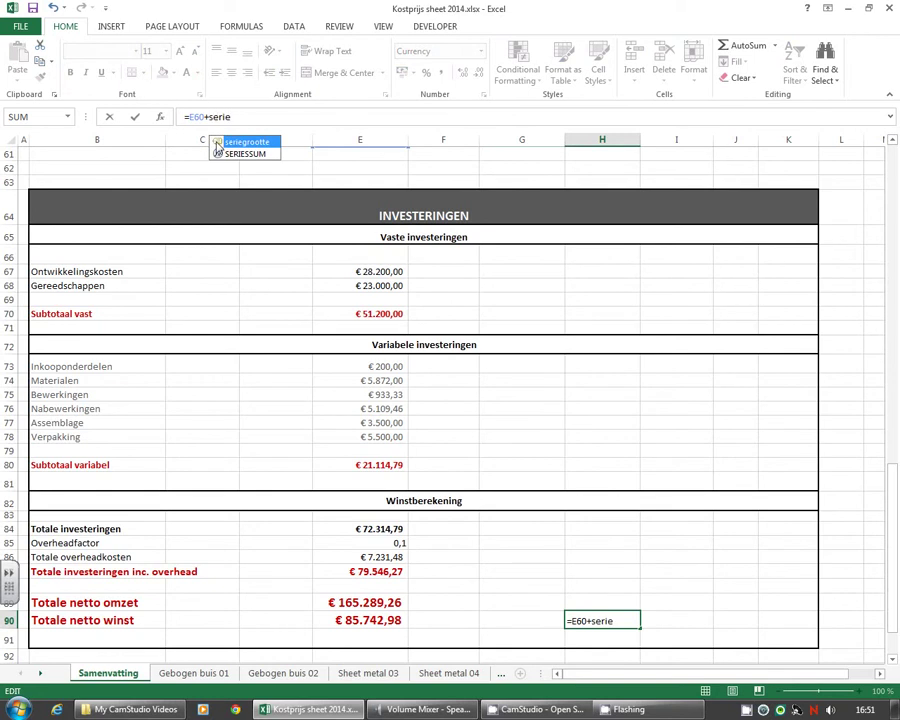
pyautogui.doubleClick(215, 142)
pyautogui.press('Return')
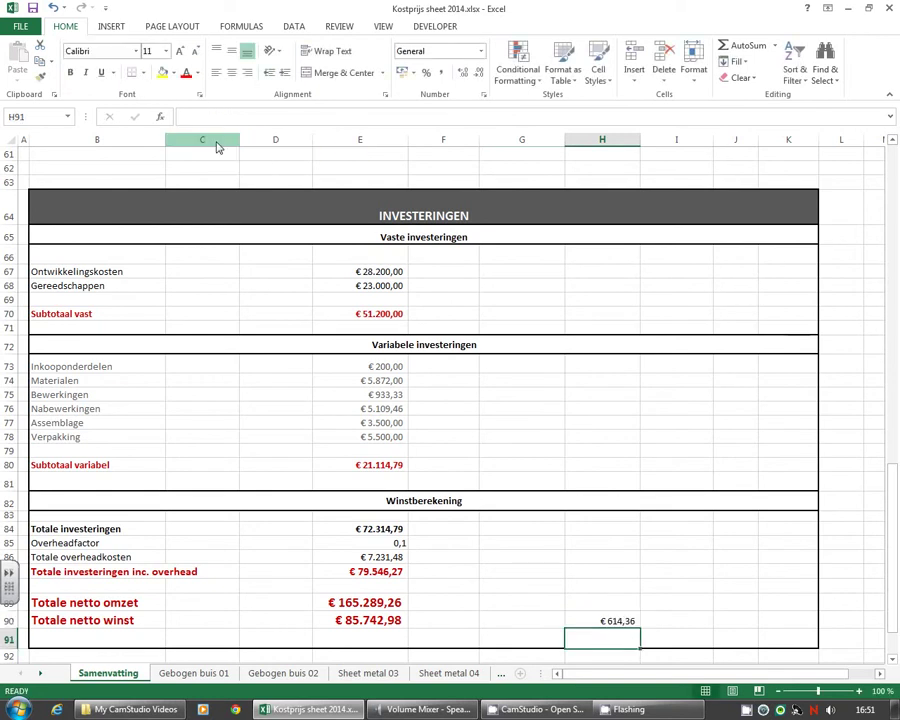
pyautogui.click(613, 621)
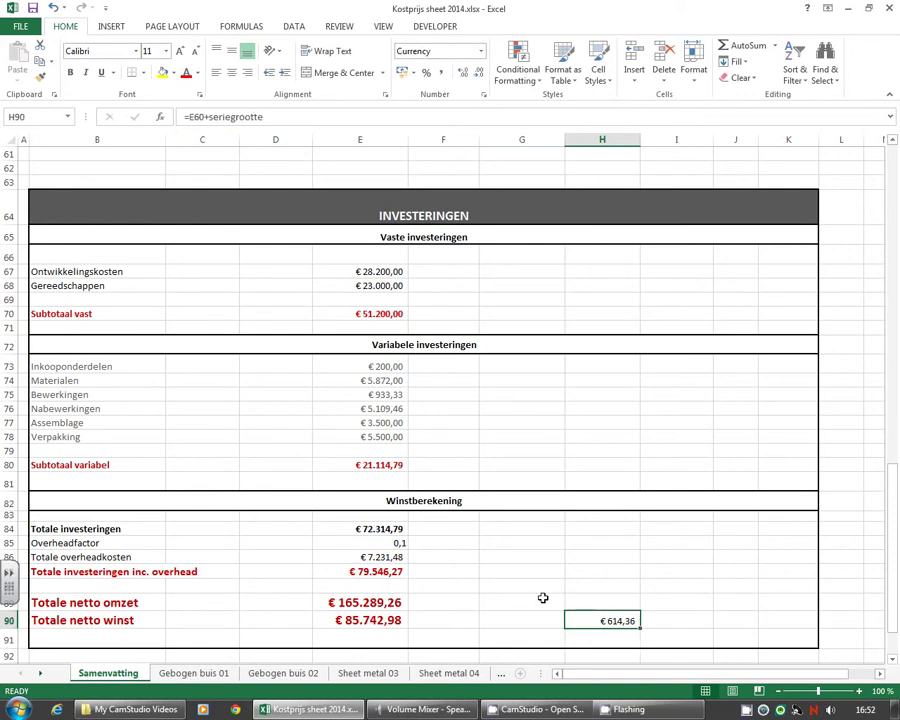
pyautogui.click(214, 117)
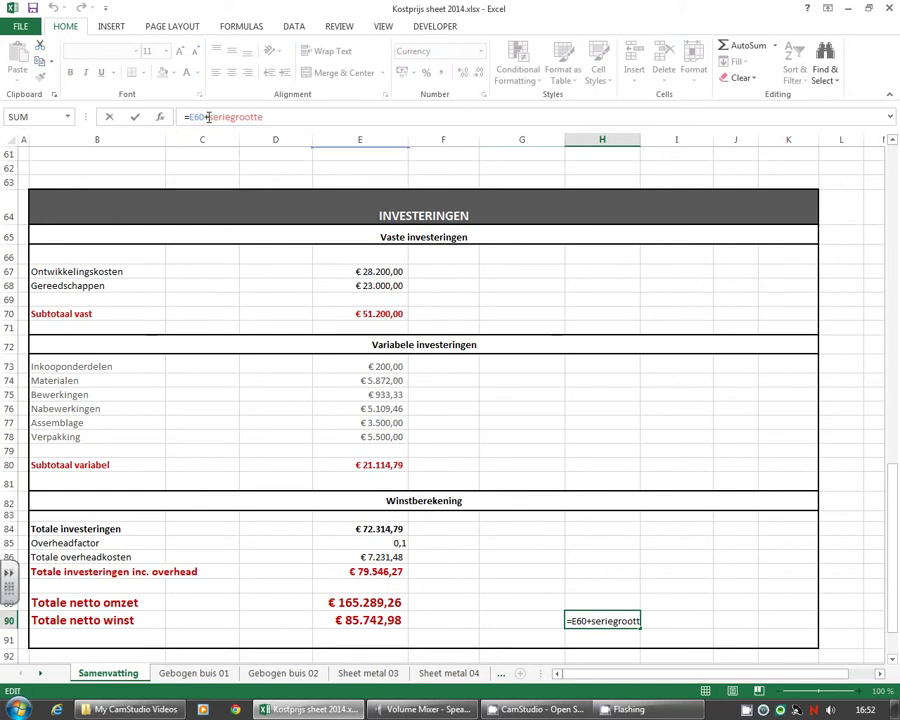
pyautogui.press('Return')
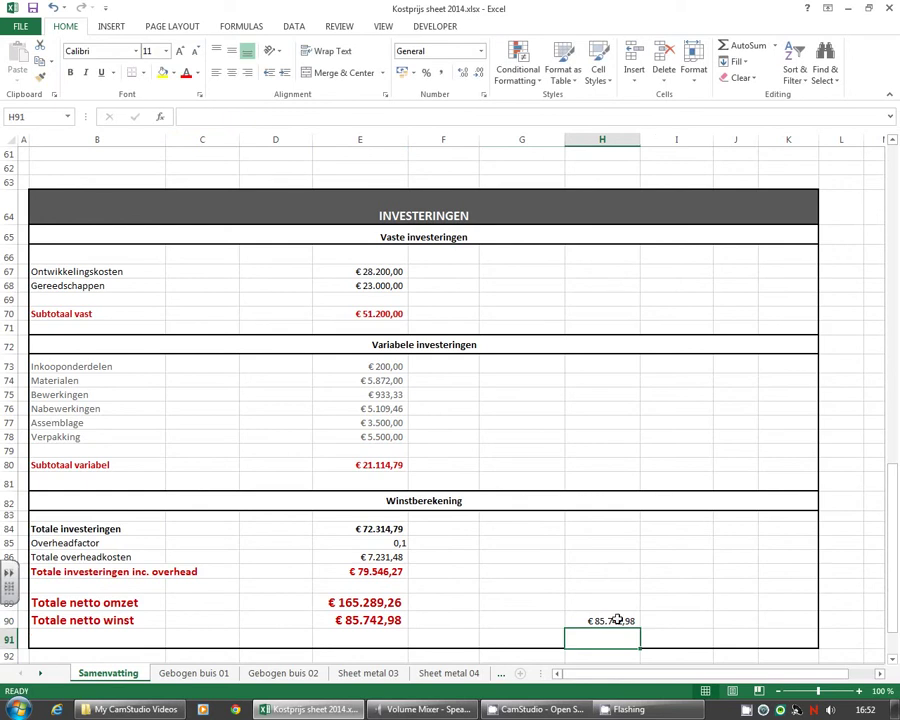
pyautogui.click(630, 621)
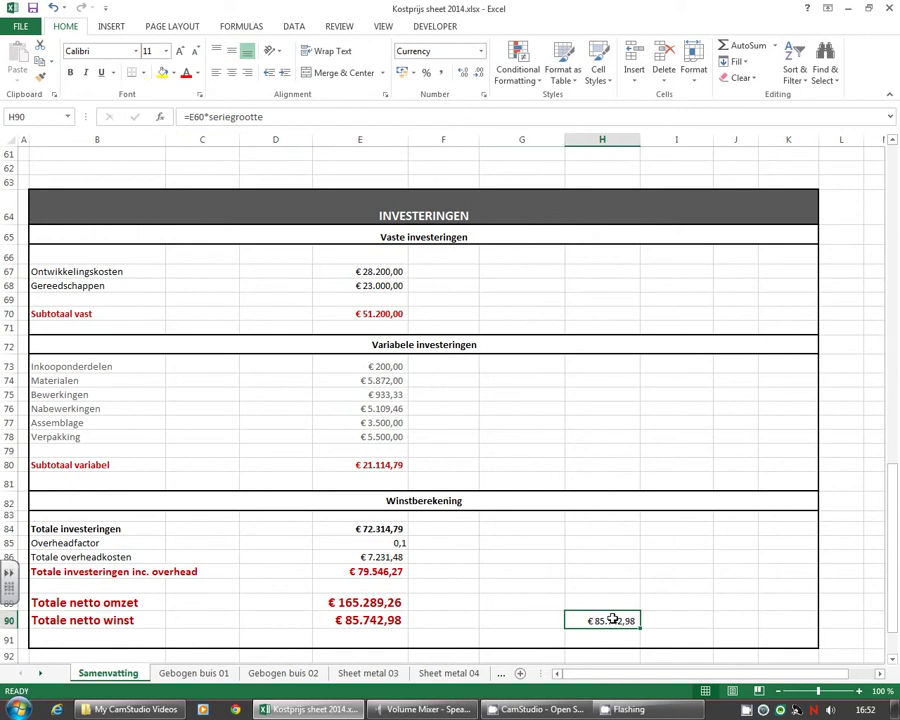
pyautogui.scroll(3, 390, 426)
pyautogui.scroll(3, 407, 400)
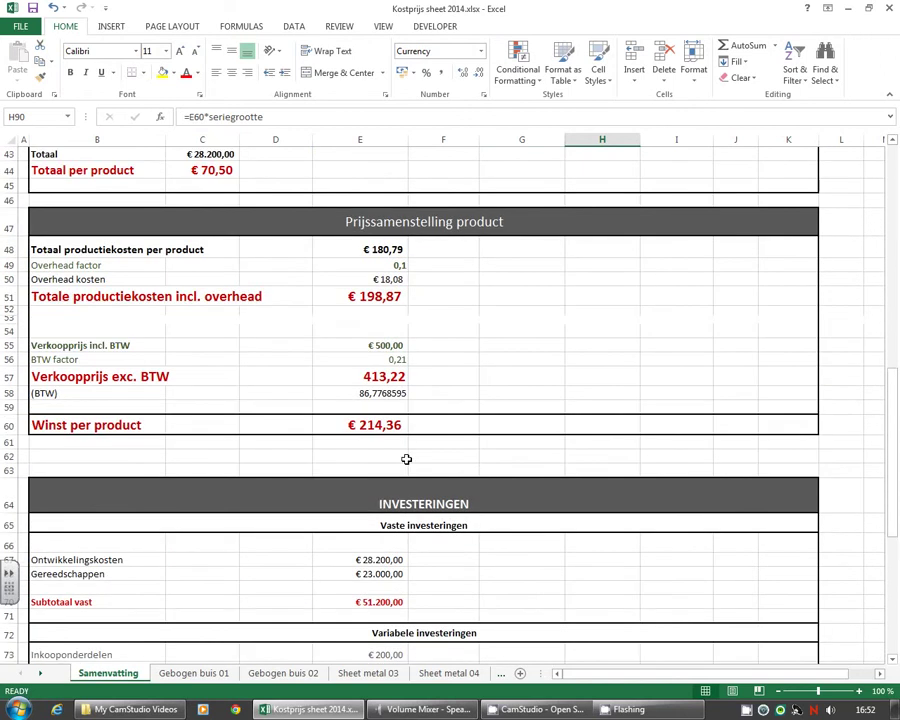
pyautogui.scroll(1, 406, 458)
pyautogui.scroll(1, 420, 420)
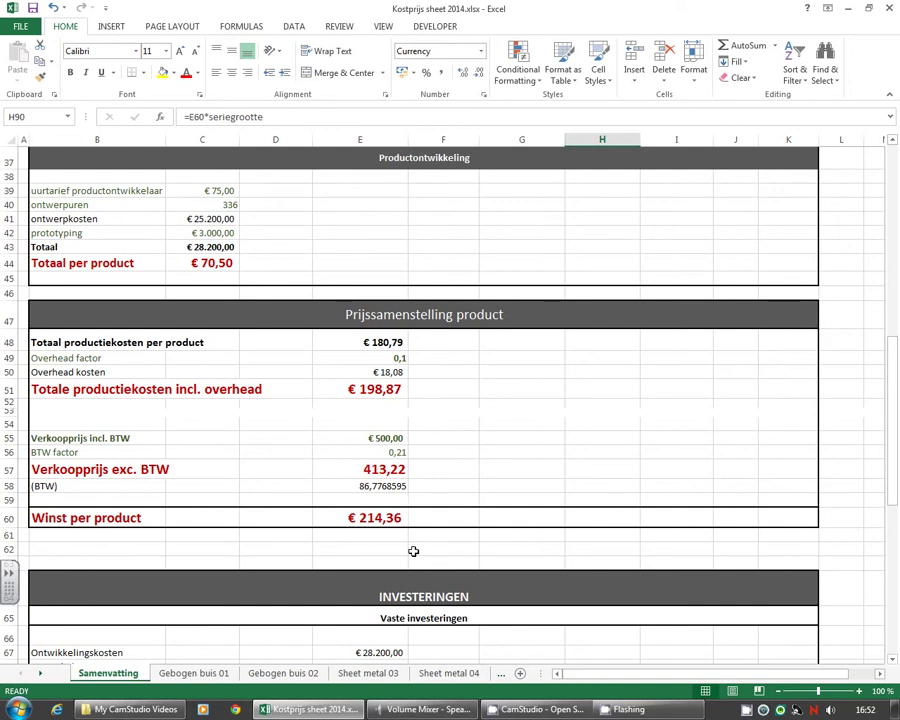
pyautogui.scroll(-6, 460, 520)
pyautogui.scroll(3, 497, 468)
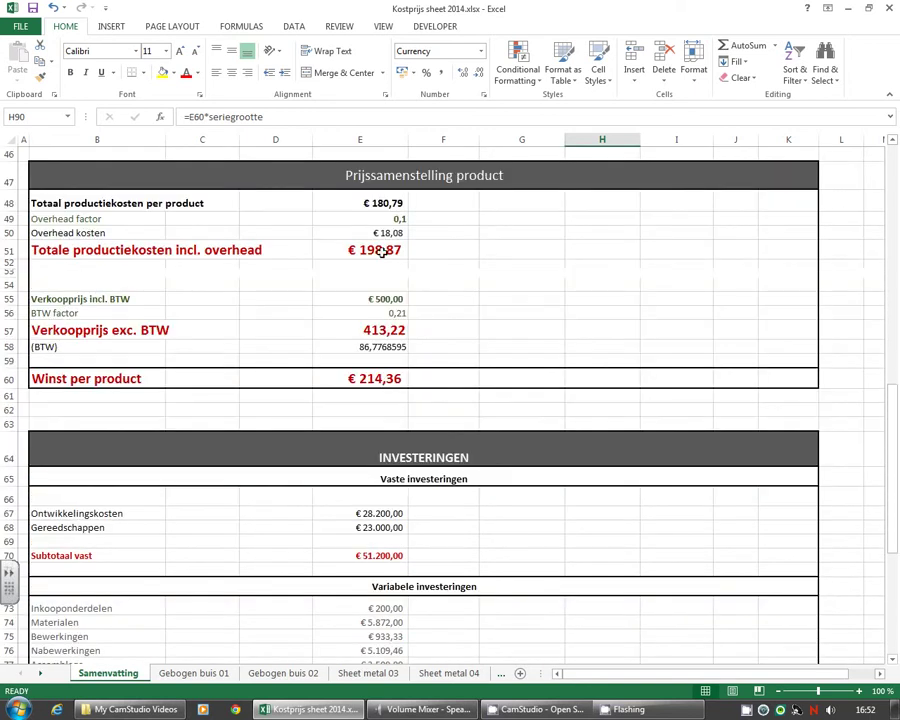
# - Delete the =E60*seriegrootte check calculation from H90
pyautogui.scroll(-3, 550, 465)
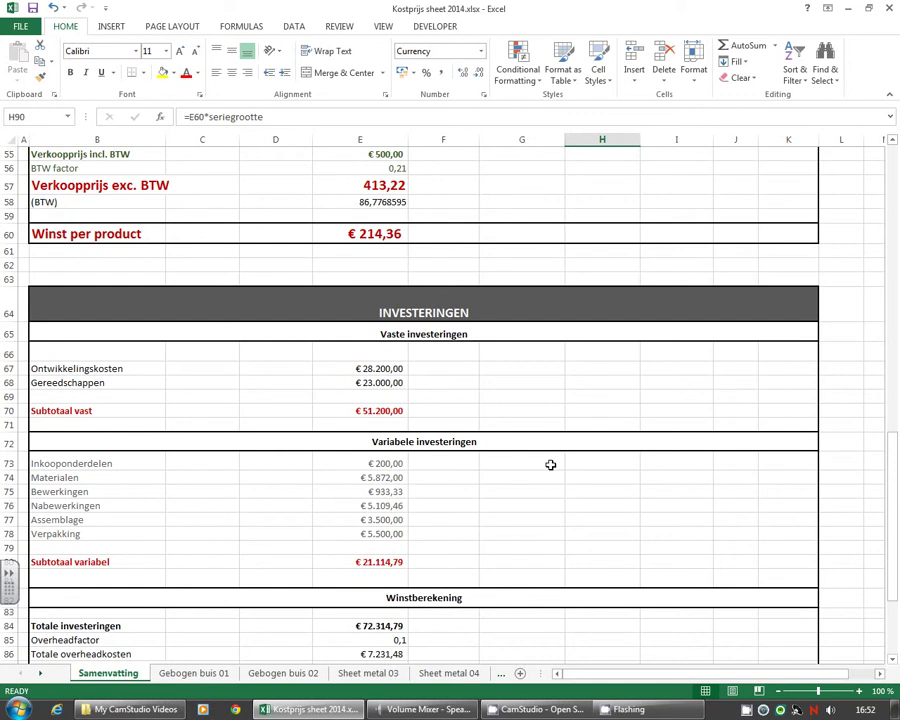
pyautogui.scroll(-1, 550, 465)
pyautogui.scroll(-1, 550, 465)
pyautogui.scroll(-1, 544, 428)
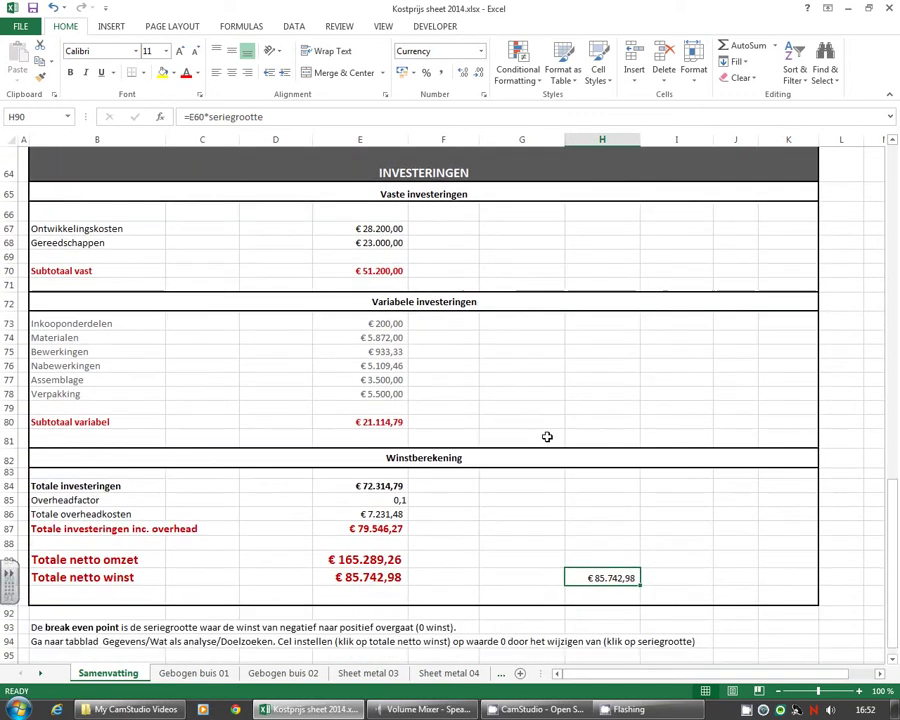
pyautogui.scroll(-1, 544, 432)
pyautogui.click(440, 595)
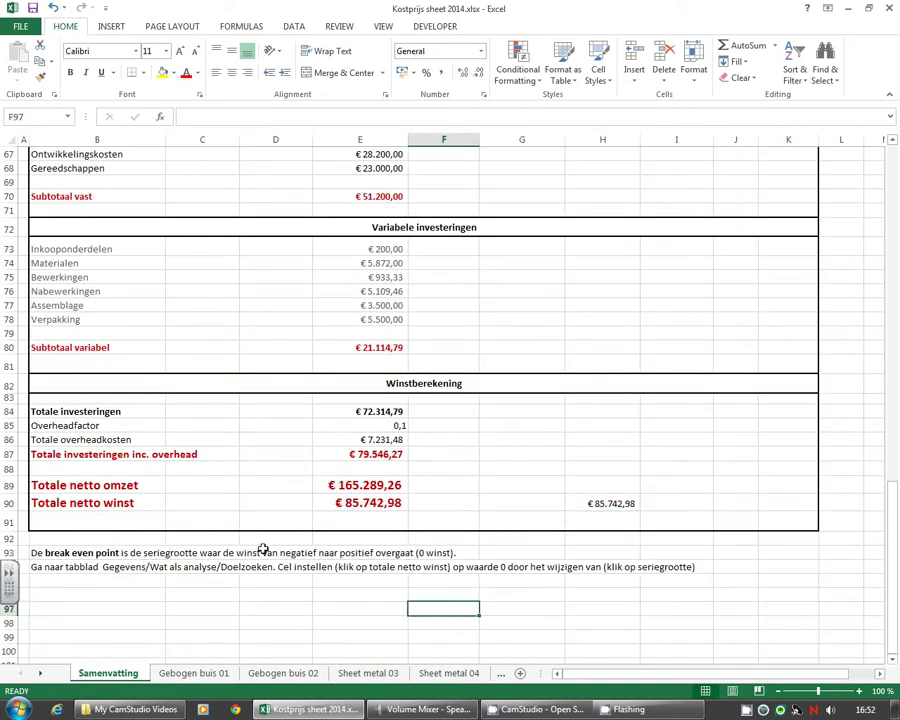
pyautogui.click(588, 502)
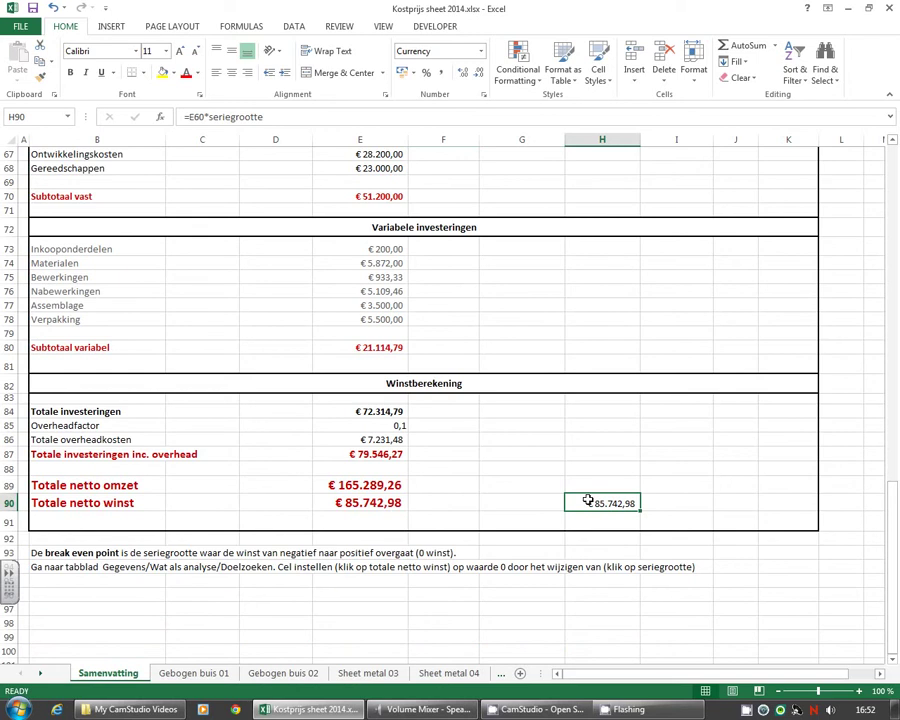
pyautogui.press('Delete')
pyautogui.click(453, 613)
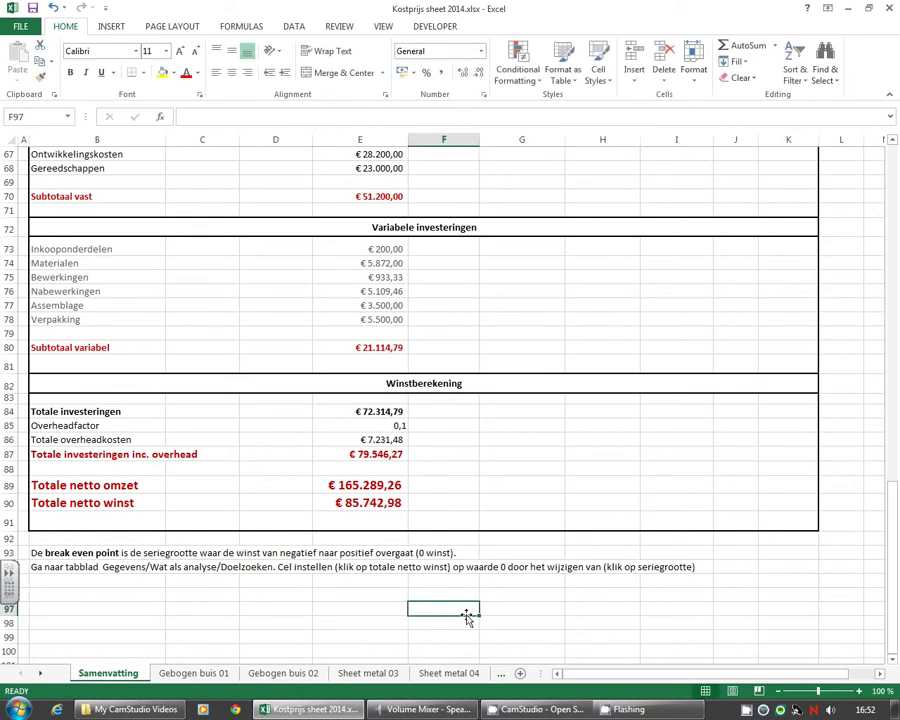
pyautogui.click(76, 584)
# - Enter 100 as the series size in C4 and review the resulting €208,37 per-product loss
pyautogui.scroll(11, 253, 392)
pyautogui.scroll(1, 402, 446)
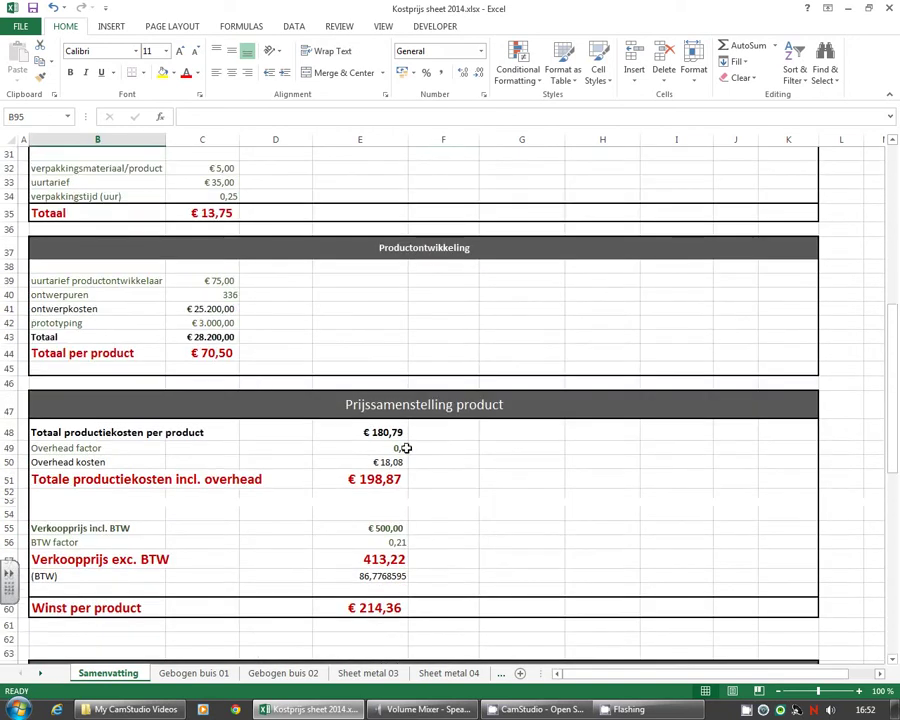
pyautogui.scroll(-9, 408, 458)
pyautogui.scroll(-2, 419, 457)
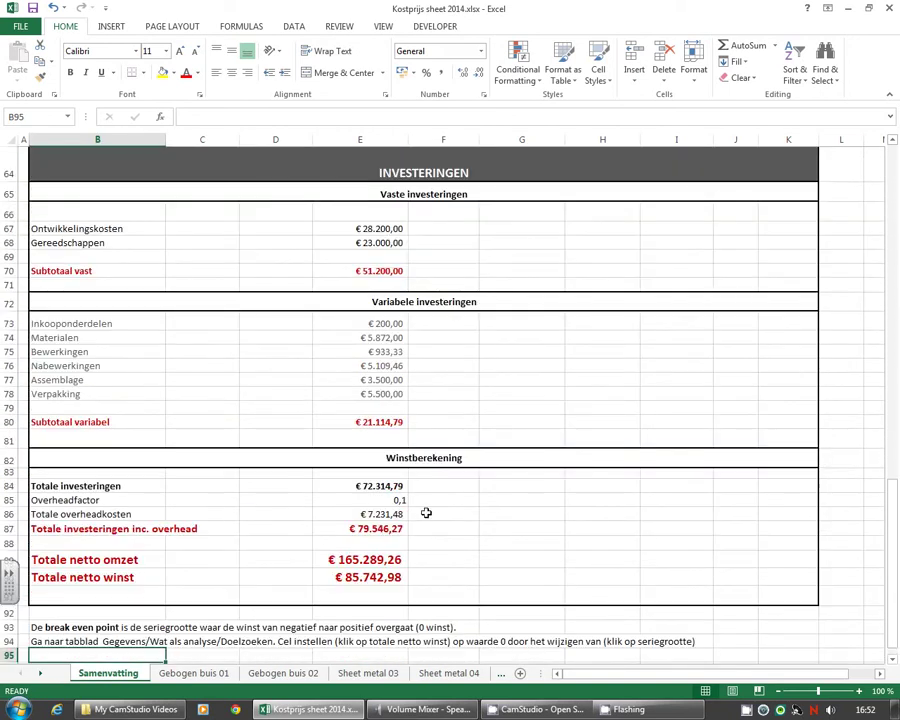
pyautogui.scroll(2, 412, 506)
pyautogui.scroll(14, 370, 430)
pyautogui.scroll(1, 280, 300)
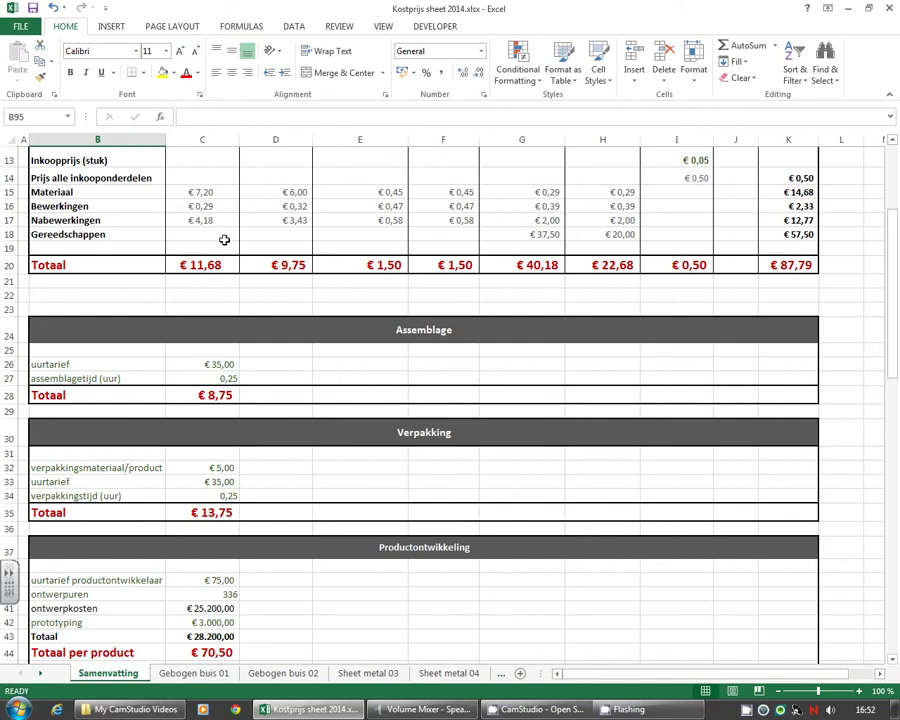
pyautogui.scroll(4, 224, 240)
pyautogui.click(188, 247)
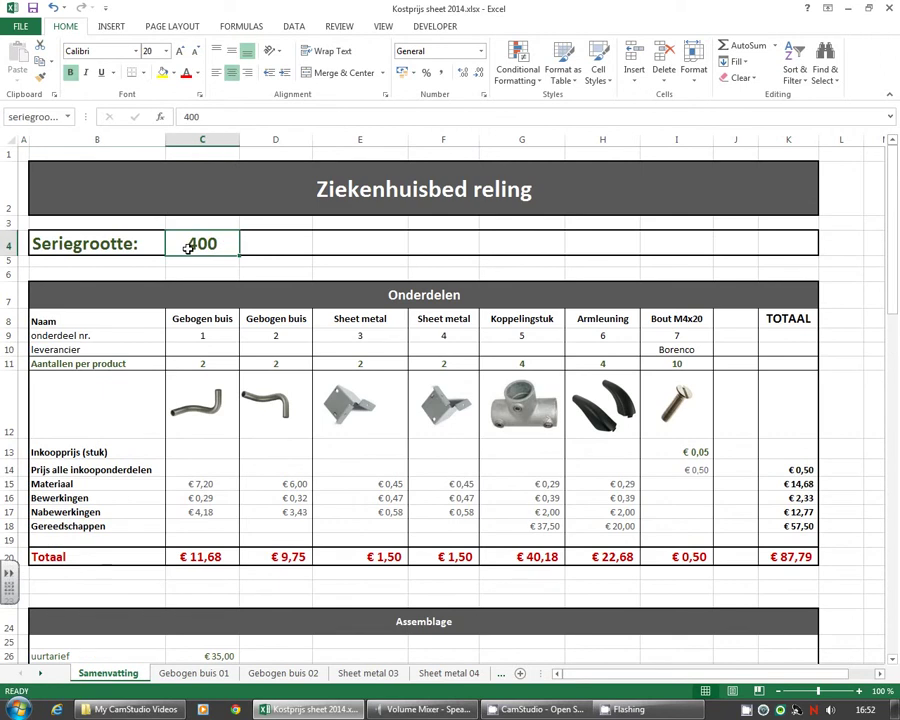
pyautogui.write('100')
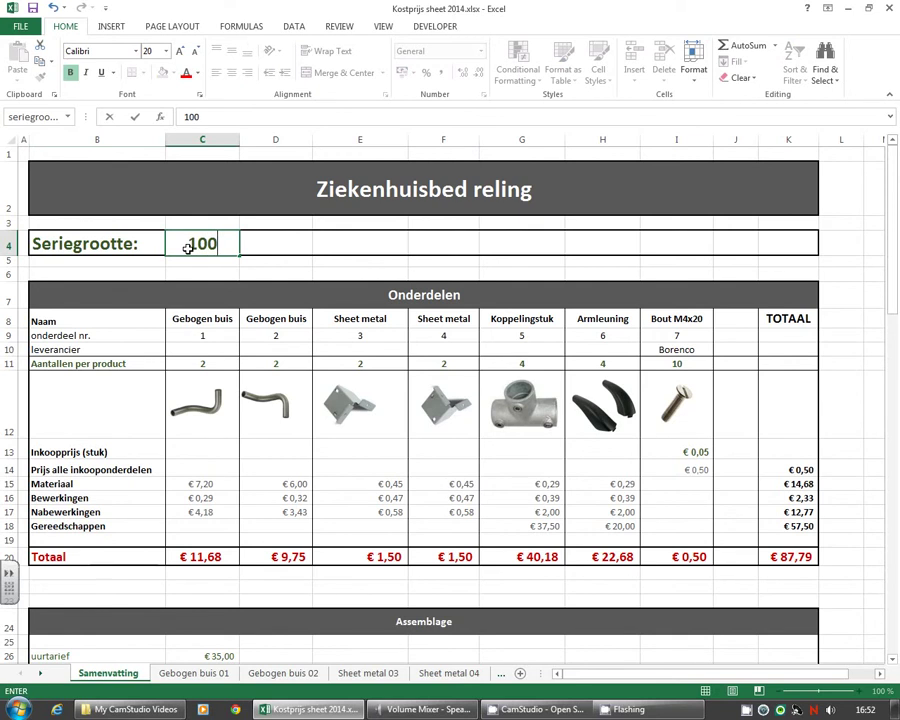
pyautogui.press('Return')
pyautogui.scroll(-4, 369, 394)
pyautogui.scroll(-5, 384, 400)
pyautogui.scroll(-7, 391, 396)
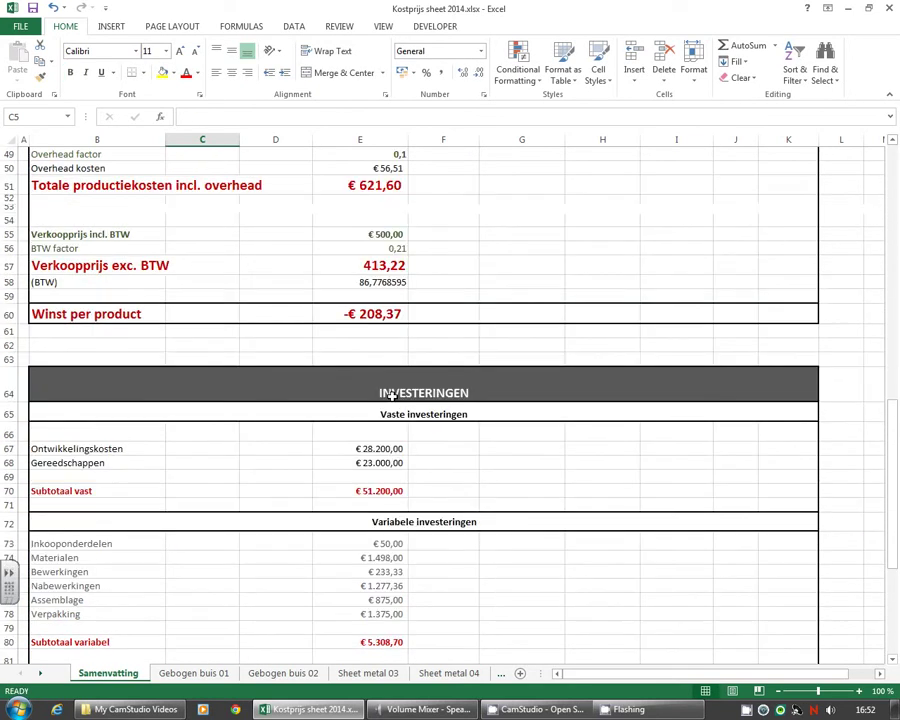
pyautogui.scroll(-6, 391, 396)
pyautogui.scroll(-2, 447, 395)
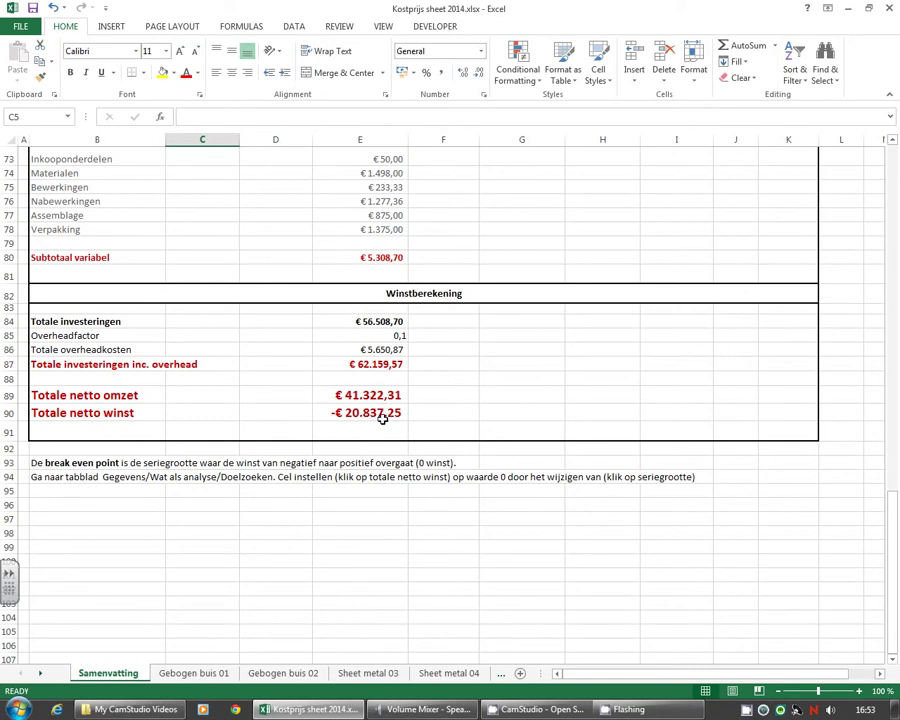
pyautogui.scroll(8, 268, 301)
pyautogui.scroll(-6, 268, 301)
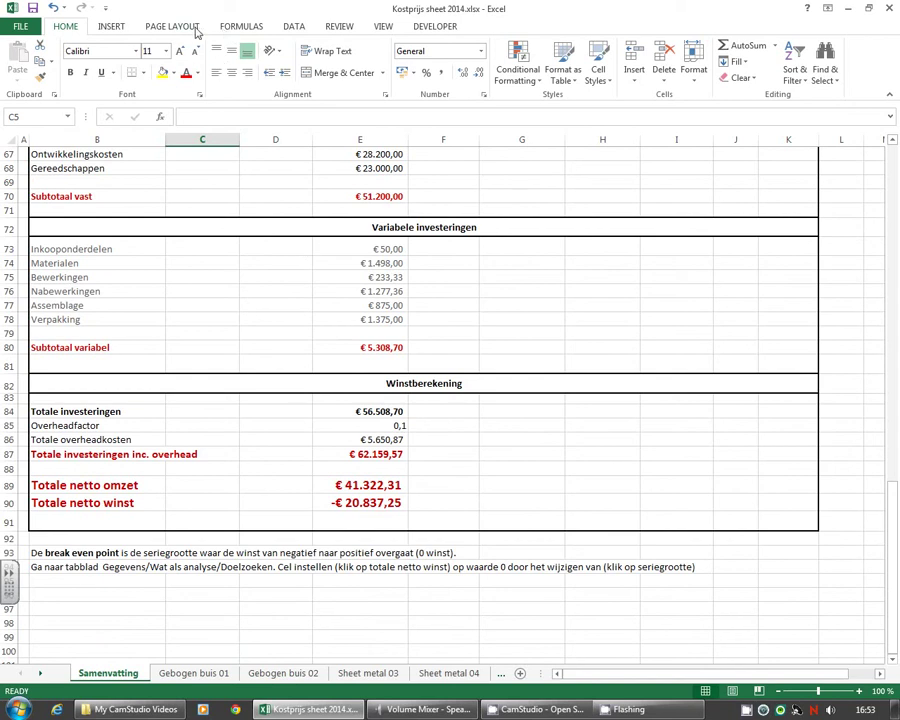
# - Start Goal Seek from Data > What-If Analysis
pyautogui.click(294, 28)
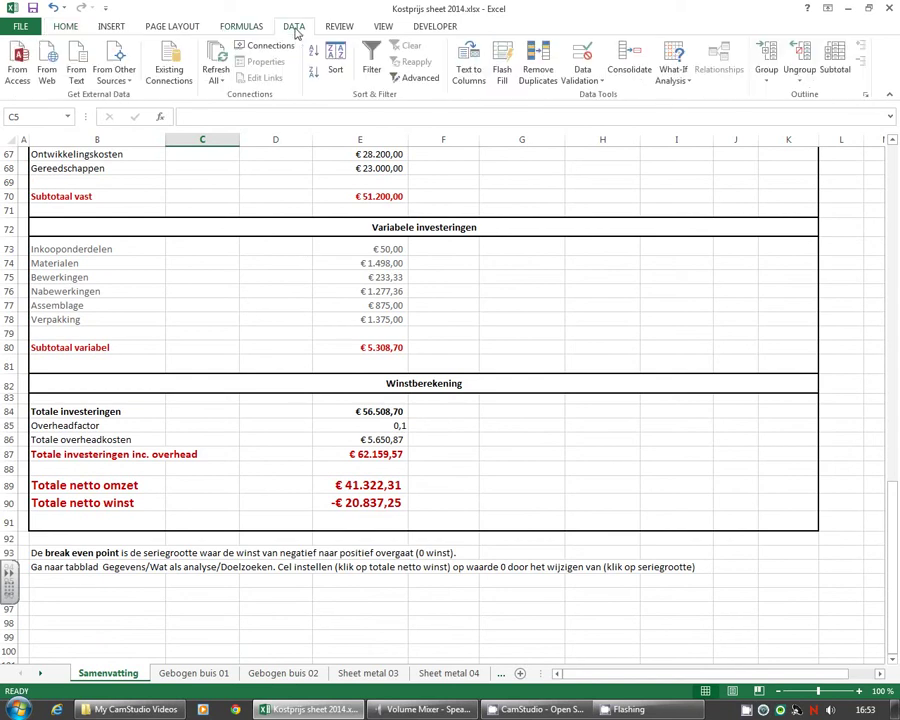
pyautogui.click(680, 85)
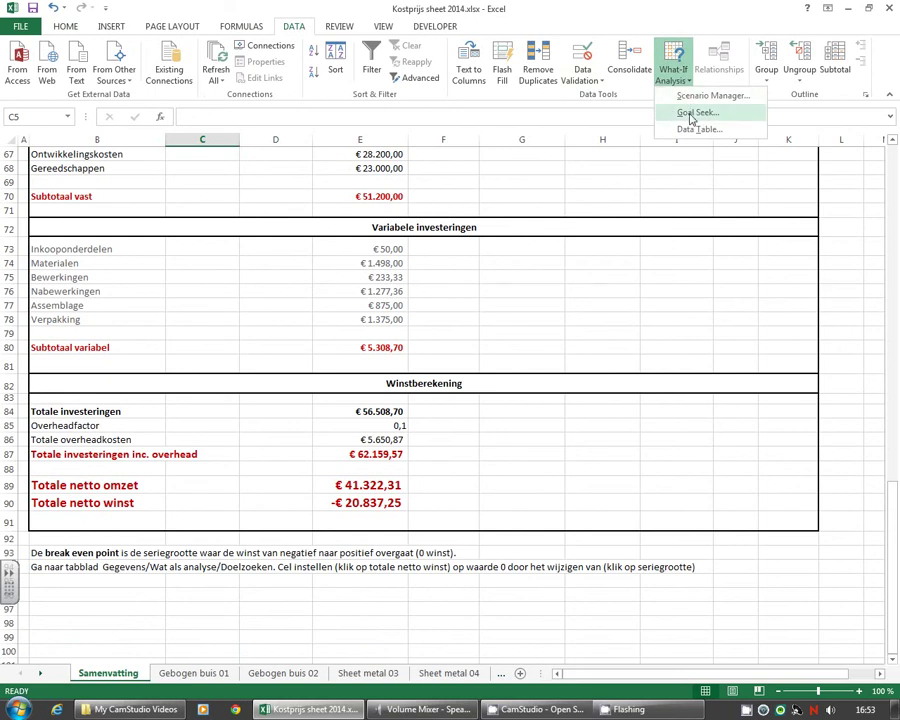
pyautogui.click(690, 115)
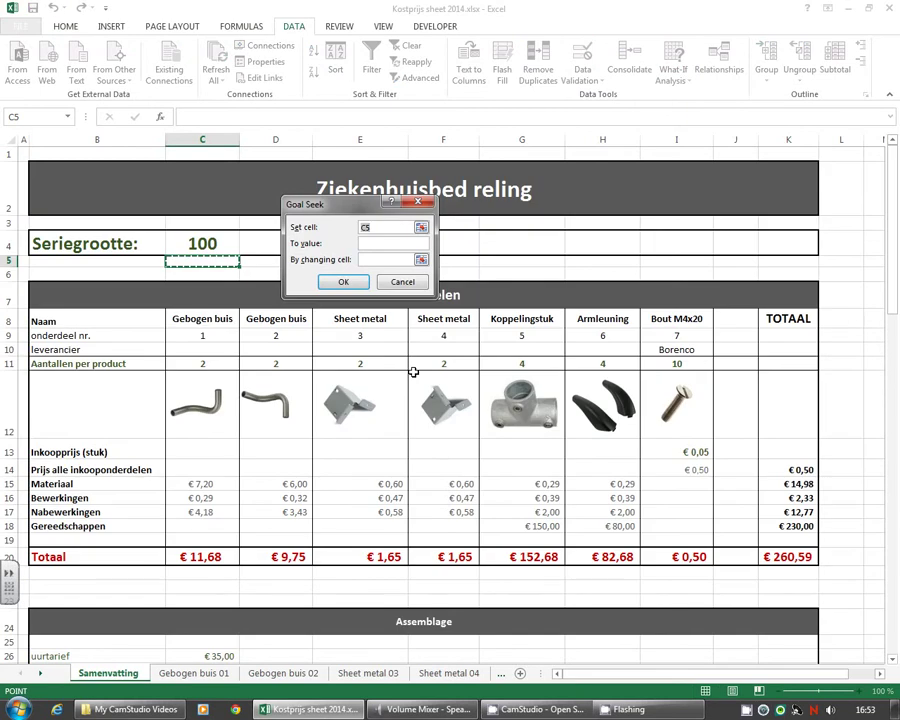
# - Have Goal Seek set E90 to 0 by changing C4, accepting the 158,69 solution
pyautogui.scroll(-1, 895, 265)
pyautogui.moveTo(895, 265); pyautogui.dragTo(890, 598)
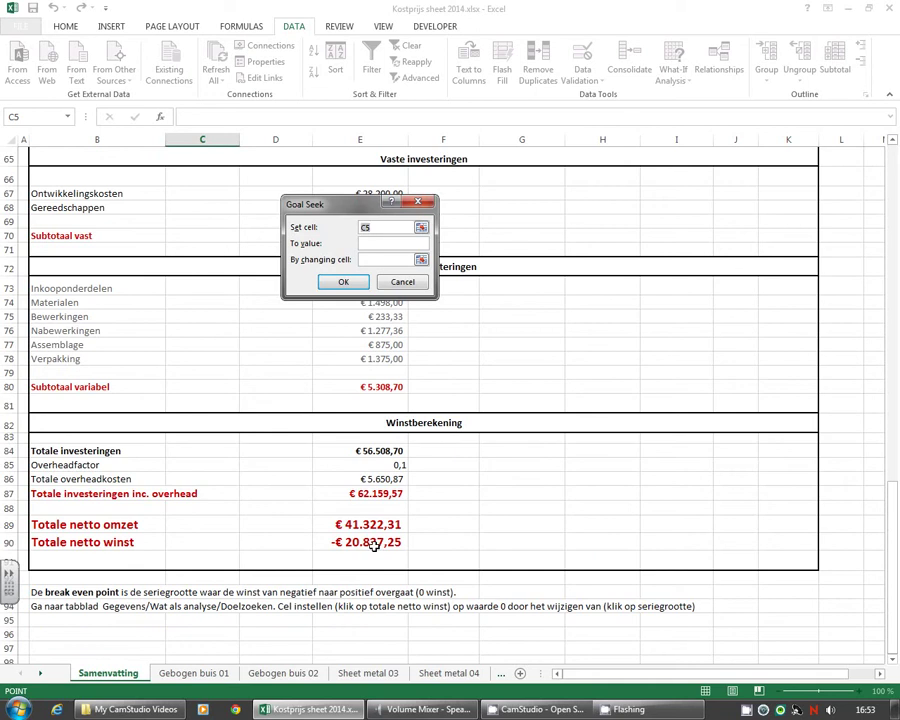
pyautogui.click(373, 545)
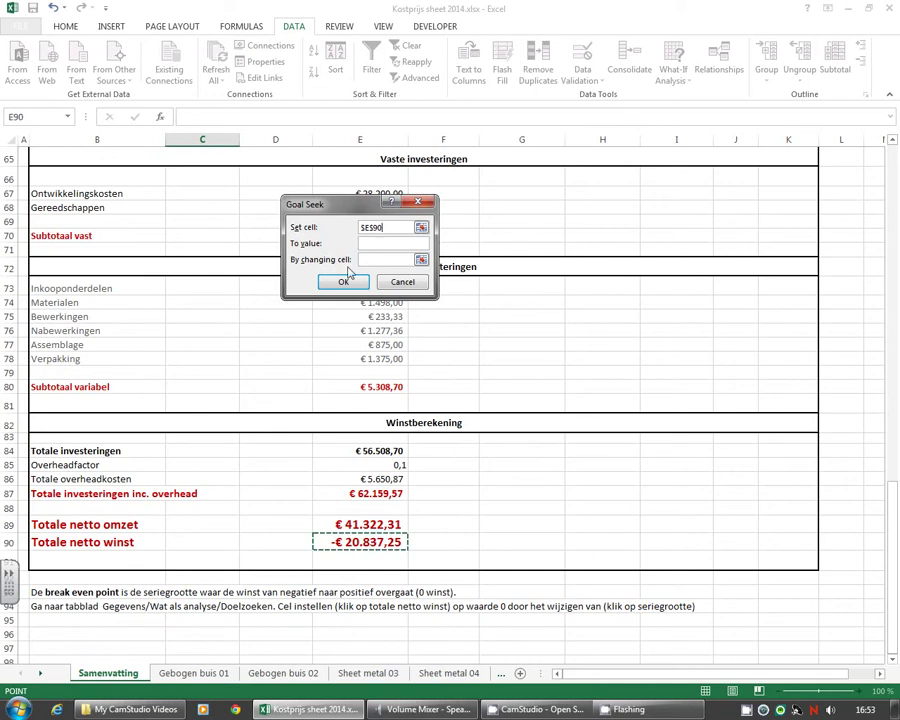
pyautogui.click(376, 242)
pyautogui.write('0')
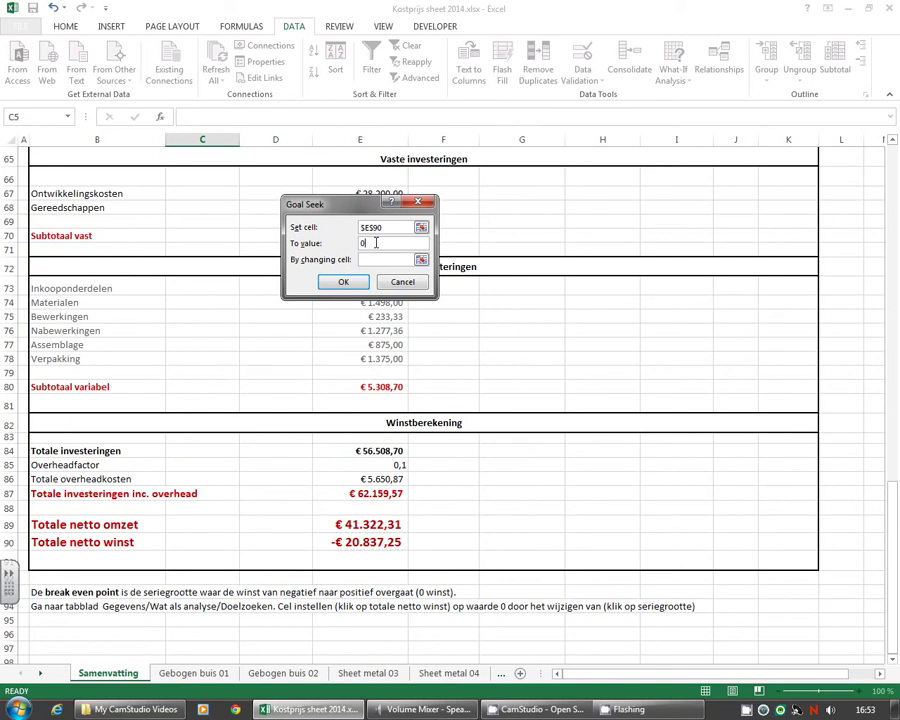
pyautogui.click(388, 259)
pyautogui.scroll(20, 892, 457)
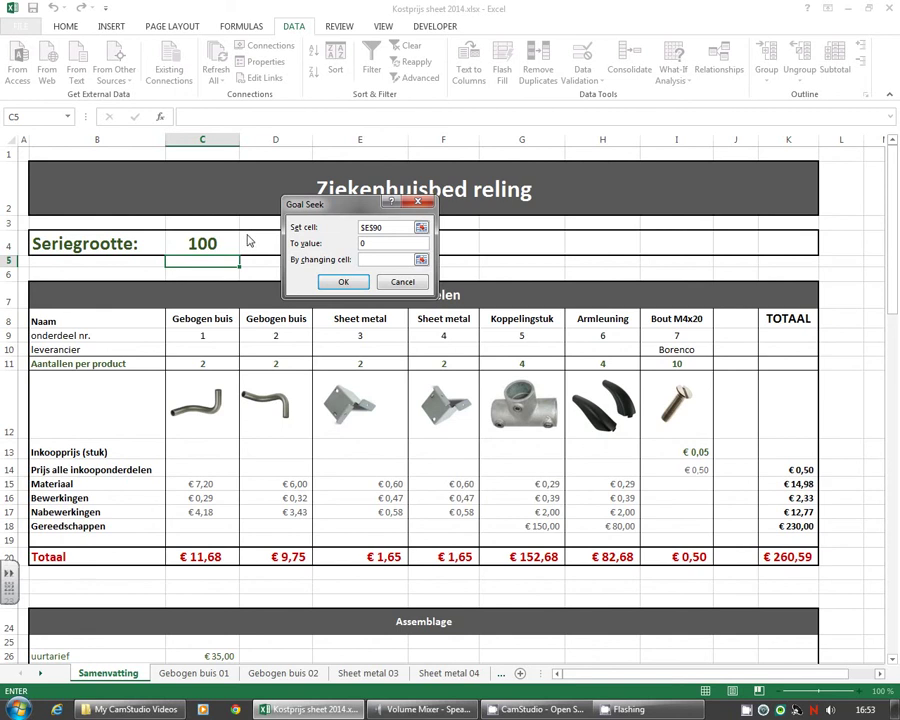
pyautogui.click(202, 243)
pyautogui.click(343, 282)
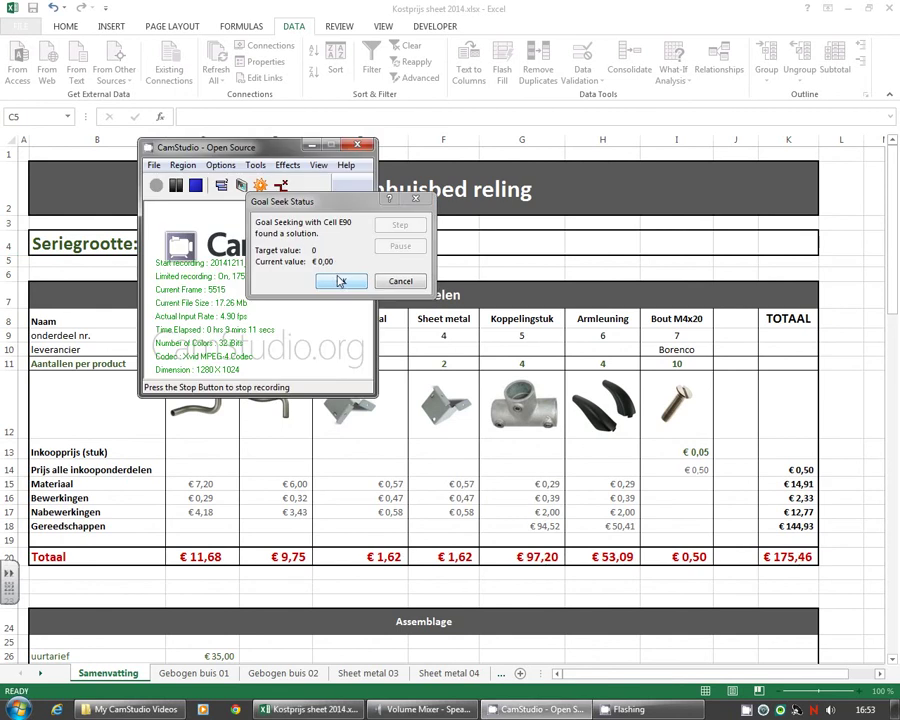
pyautogui.click(341, 283)
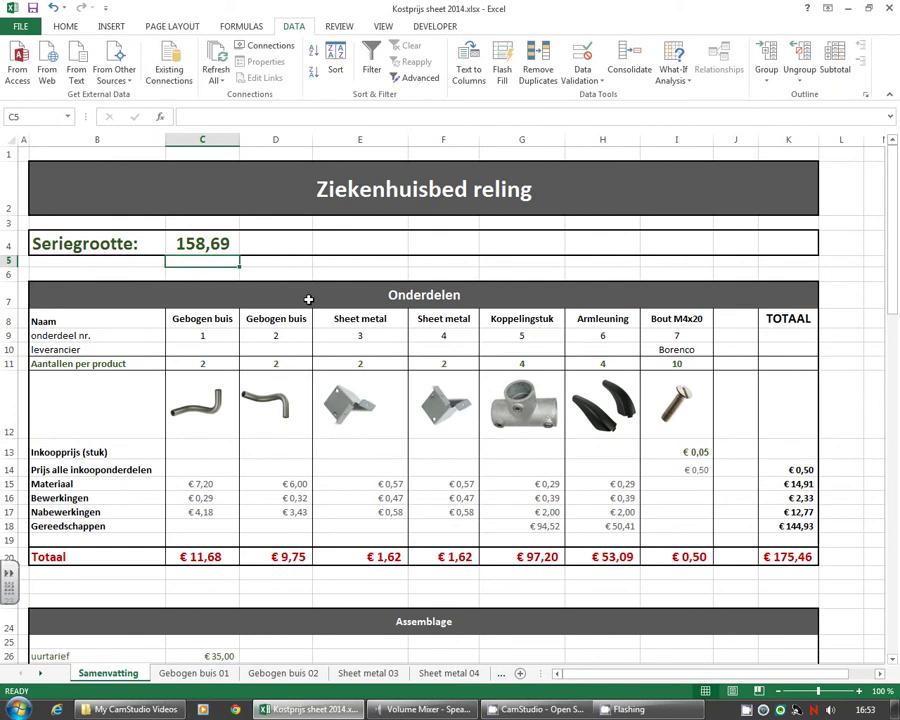
# - Check the total net profit formula in E90, now showing € 0,00
pyautogui.scroll(-2, 349, 268)
pyautogui.scroll(-6, 360, 286)
pyautogui.scroll(-1, 360, 290)
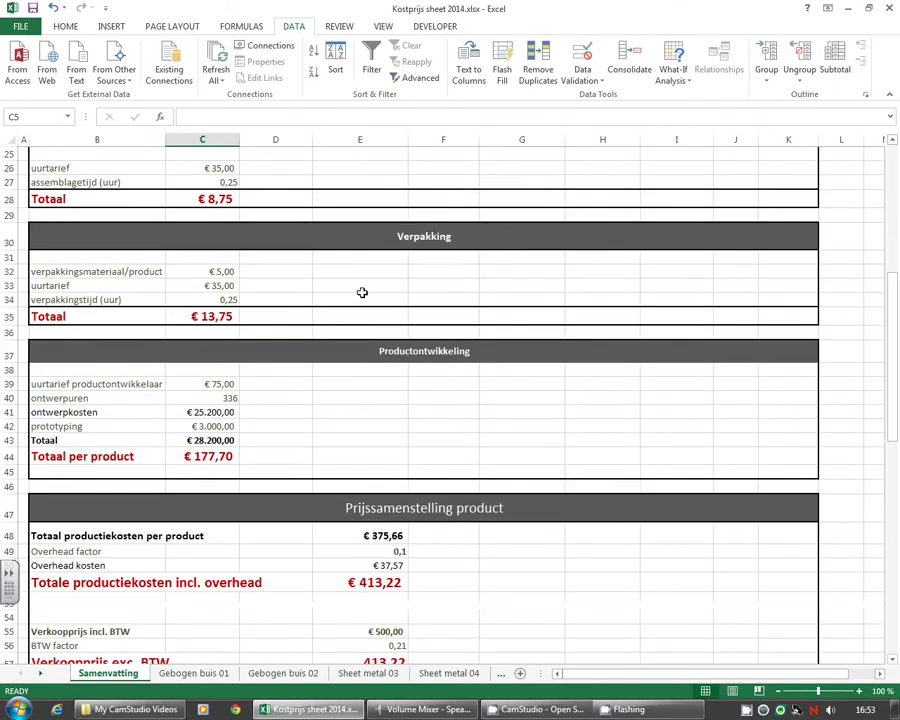
pyautogui.scroll(-10, 365, 295)
pyautogui.scroll(-6, 369, 298)
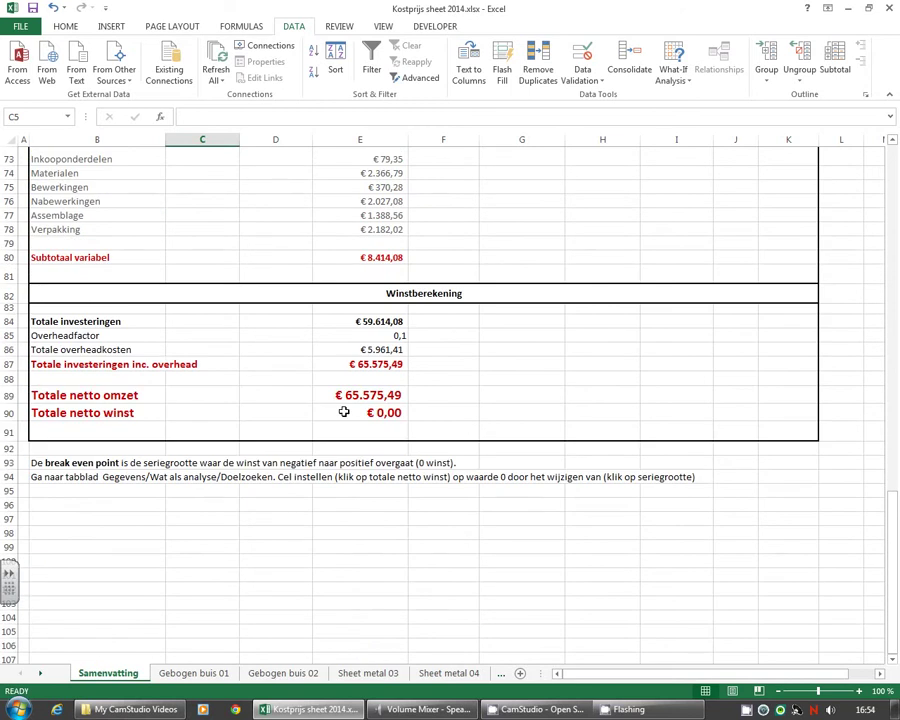
pyautogui.click(343, 412)
pyautogui.scroll(10, 430, 360)
pyautogui.scroll(3, 402, 344)
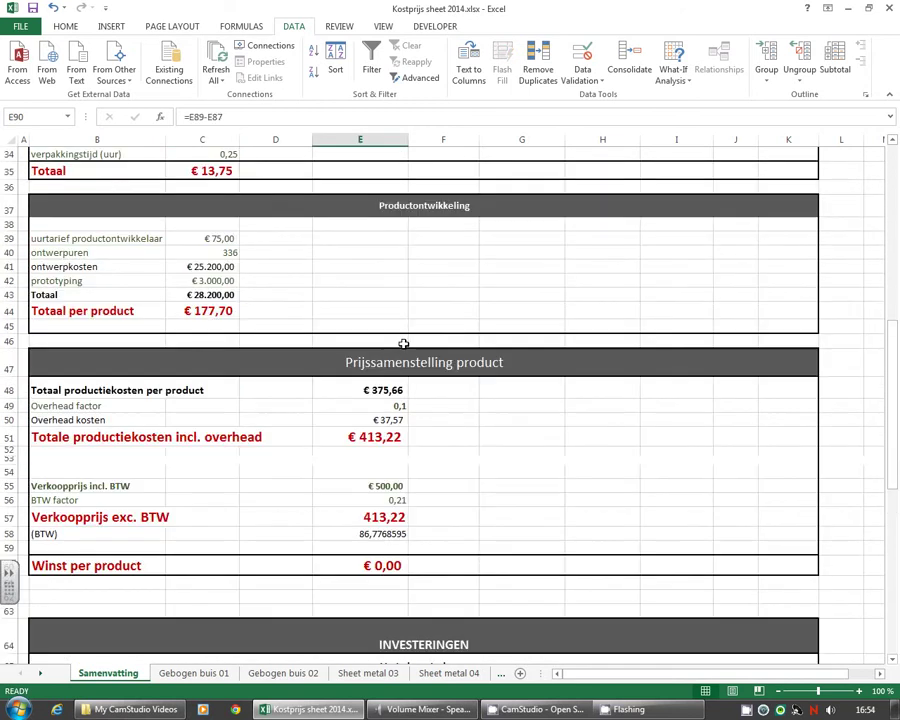
pyautogui.scroll(8, 340, 310)
pyautogui.scroll(3, 271, 274)
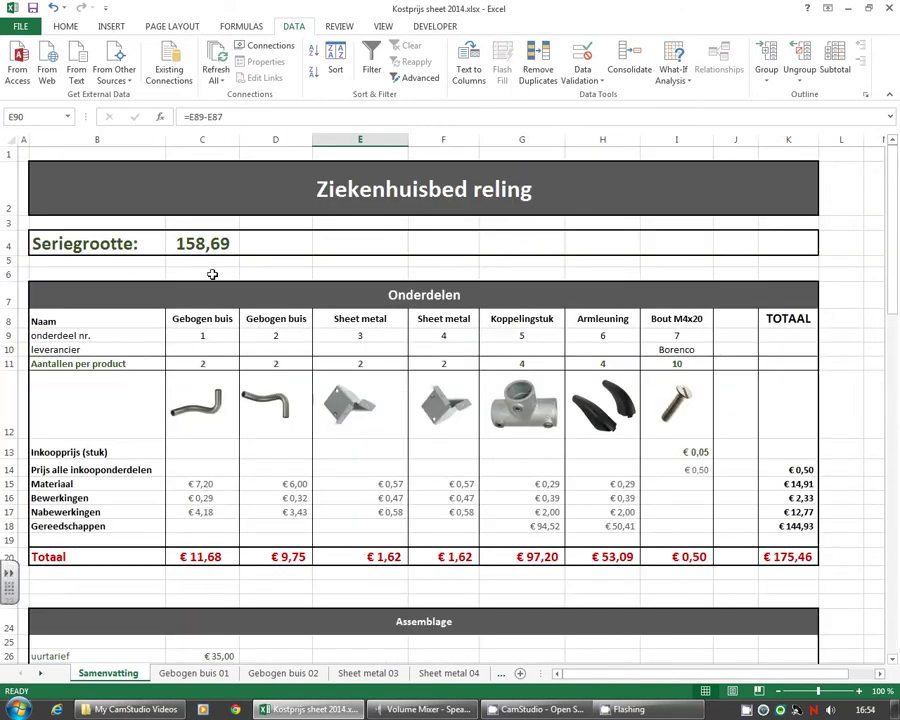
pyautogui.click(375, 273)
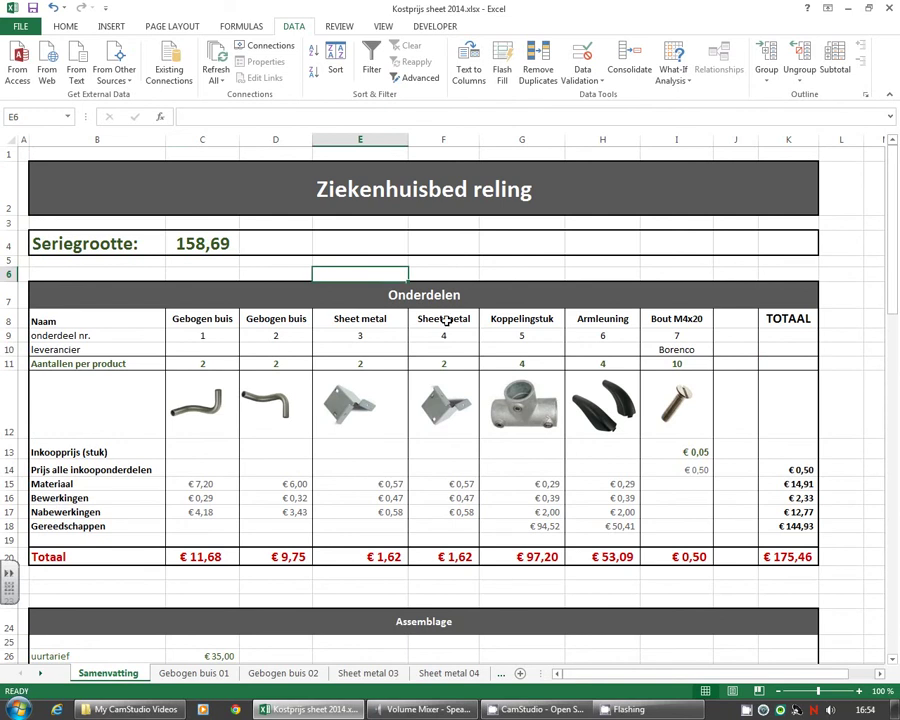
pyautogui.click(789, 590)
# - Verify profit per product is € 0,00, with the 413,22 price matching production cost
pyautogui.scroll(-7, 548, 560)
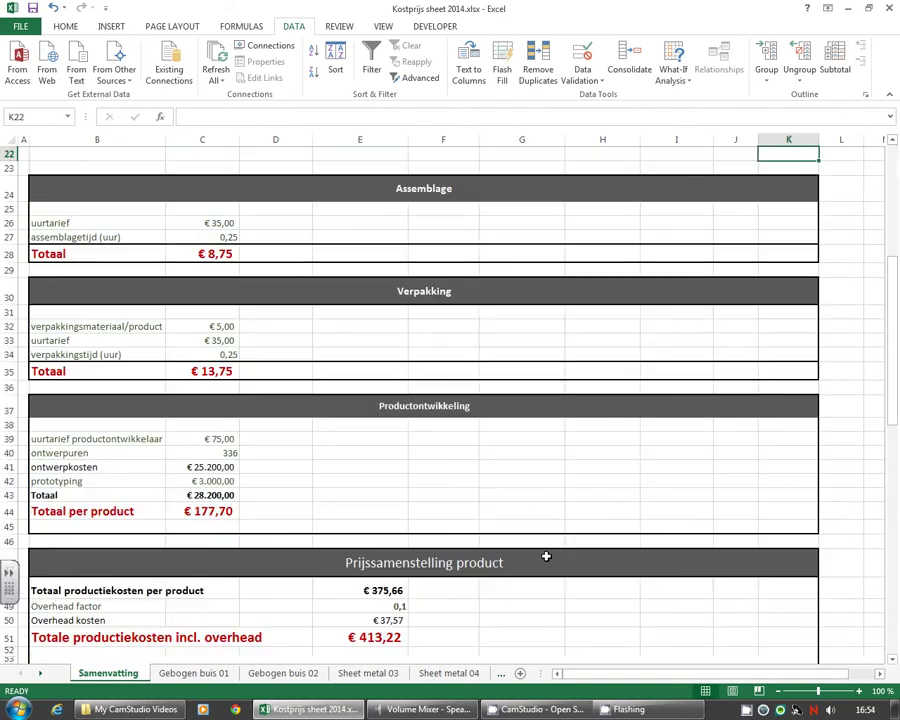
pyautogui.scroll(-9, 546, 540)
pyautogui.scroll(-2, 544, 532)
pyautogui.scroll(-2, 546, 534)
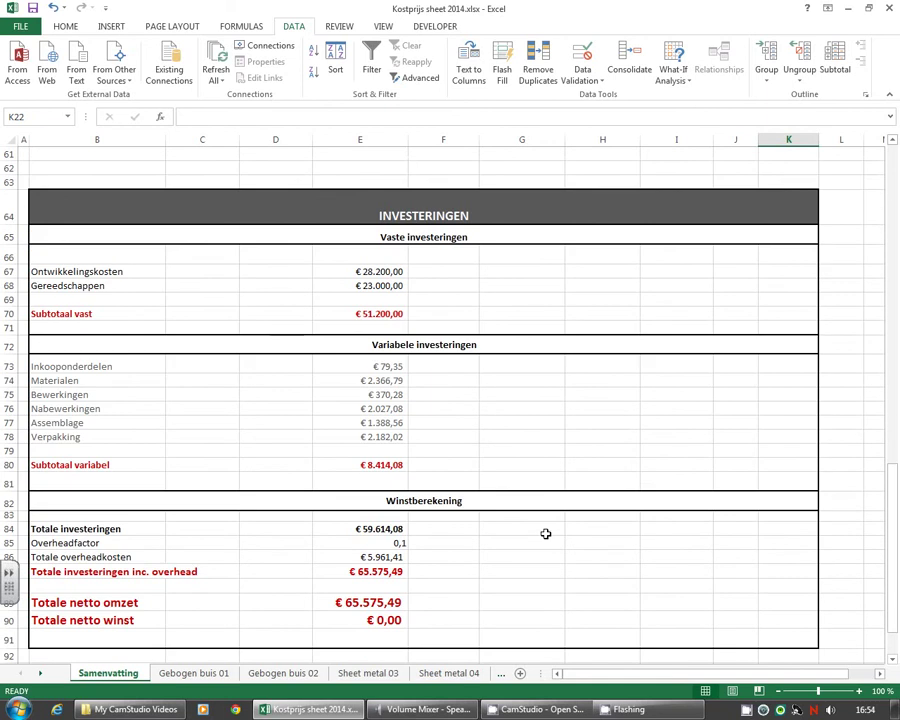
pyautogui.scroll(-1, 378, 560)
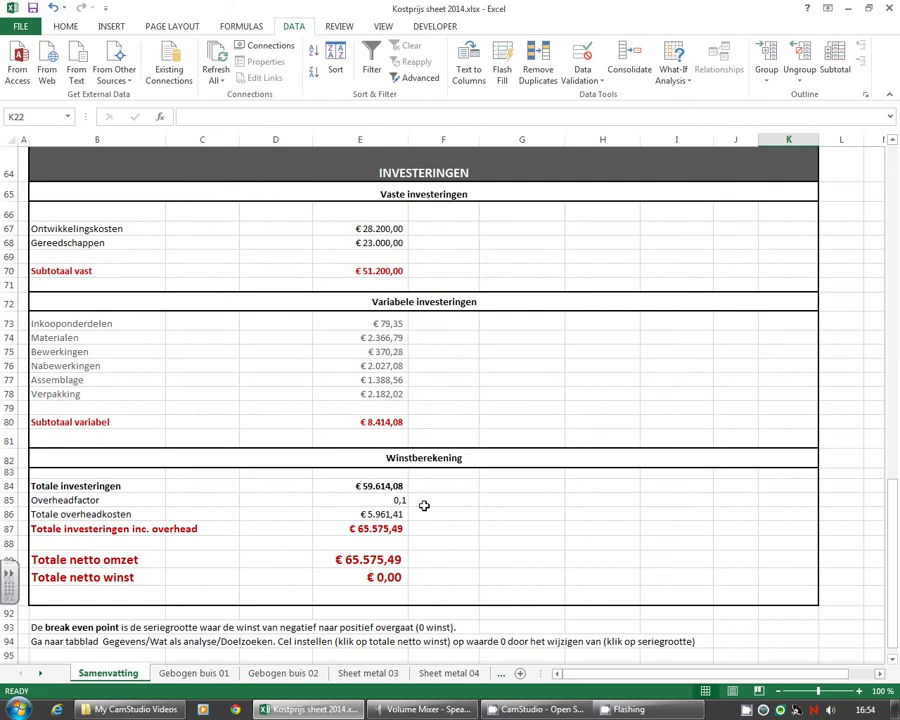
pyautogui.scroll(-1, 464, 507)
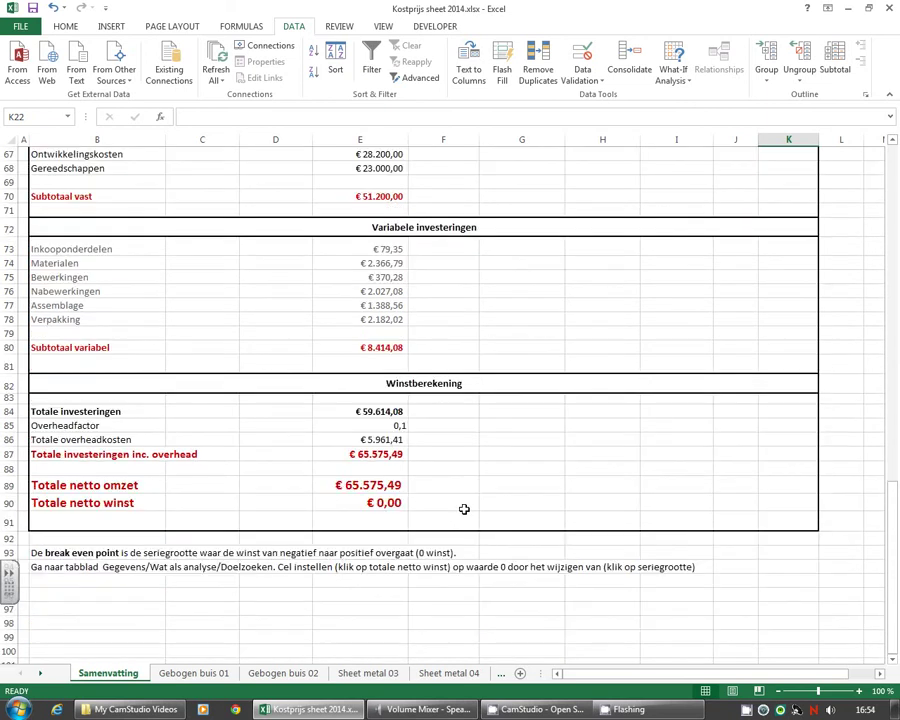
pyautogui.scroll(-2, 464, 509)
pyautogui.click(345, 532)
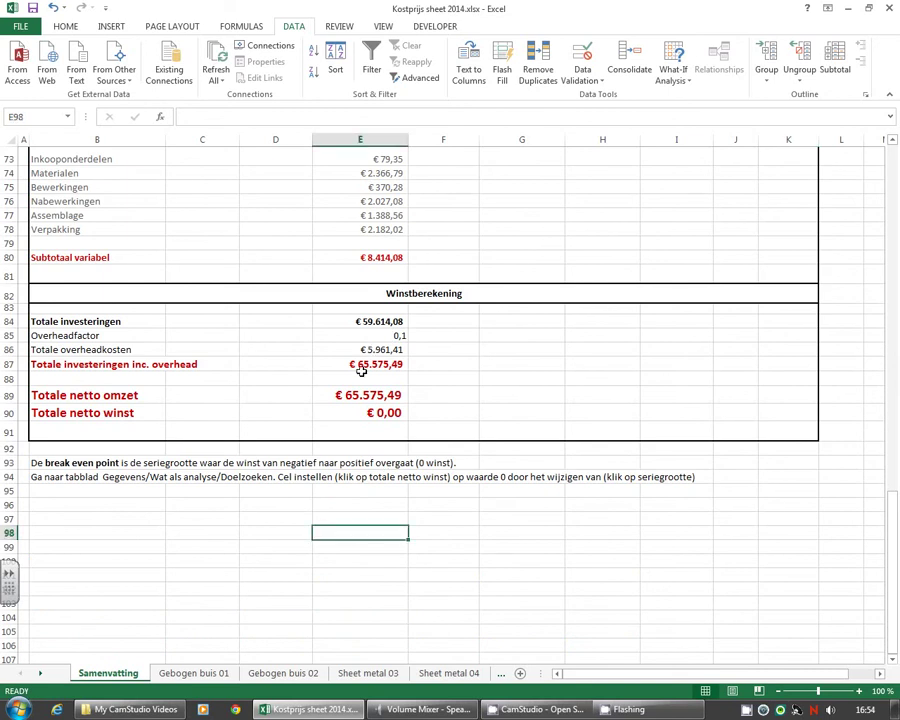
pyautogui.scroll(12, 365, 360)
pyautogui.scroll(7, 358, 330)
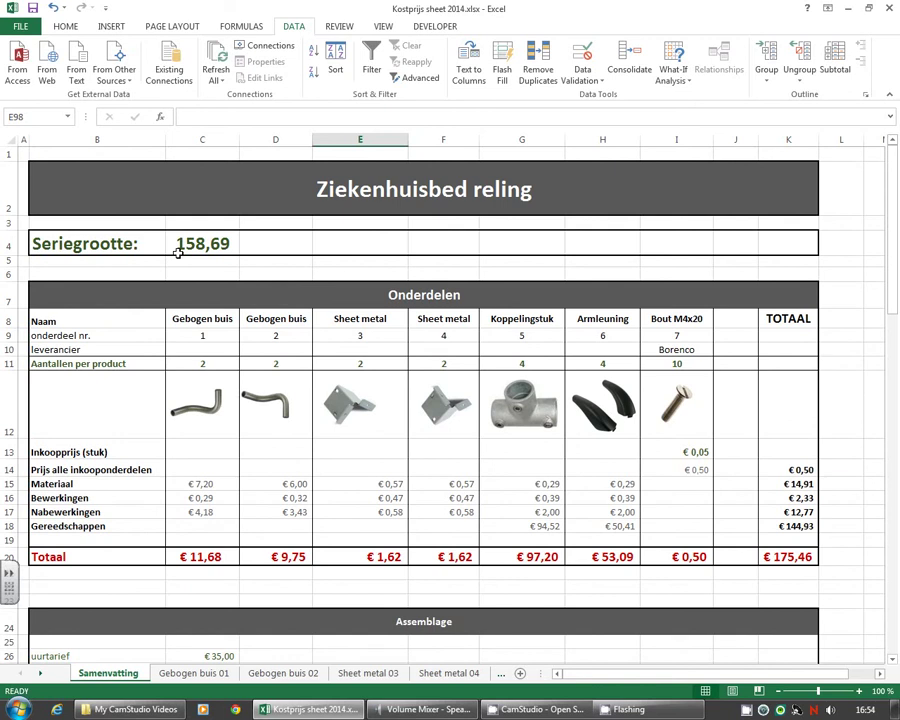
pyautogui.scroll(-6, 315, 304)
pyautogui.scroll(-3, 316, 306)
pyautogui.scroll(-3, 316, 307)
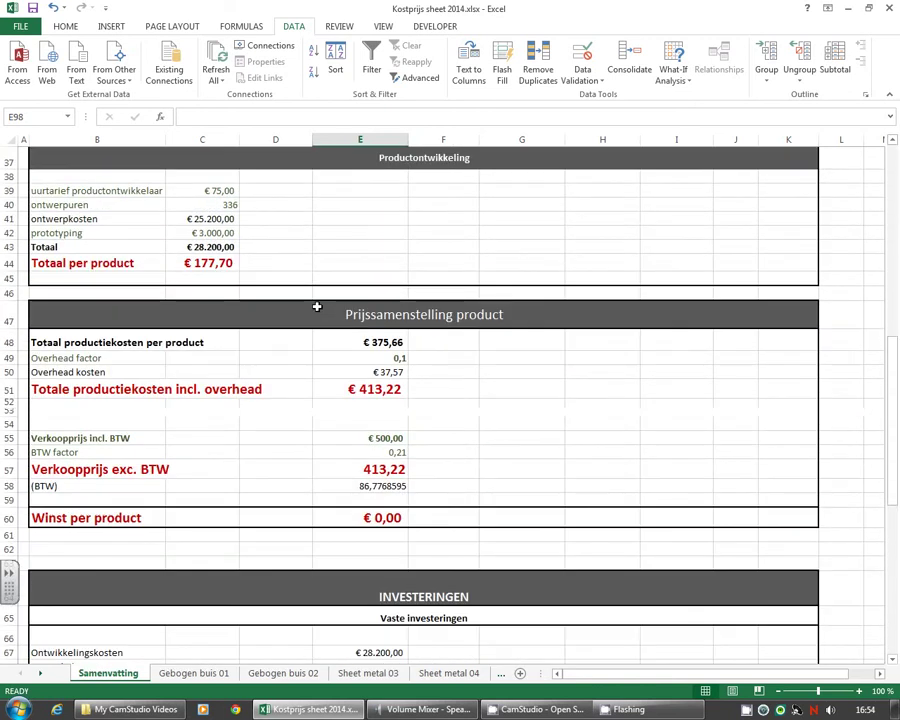
pyautogui.scroll(-1, 340, 308)
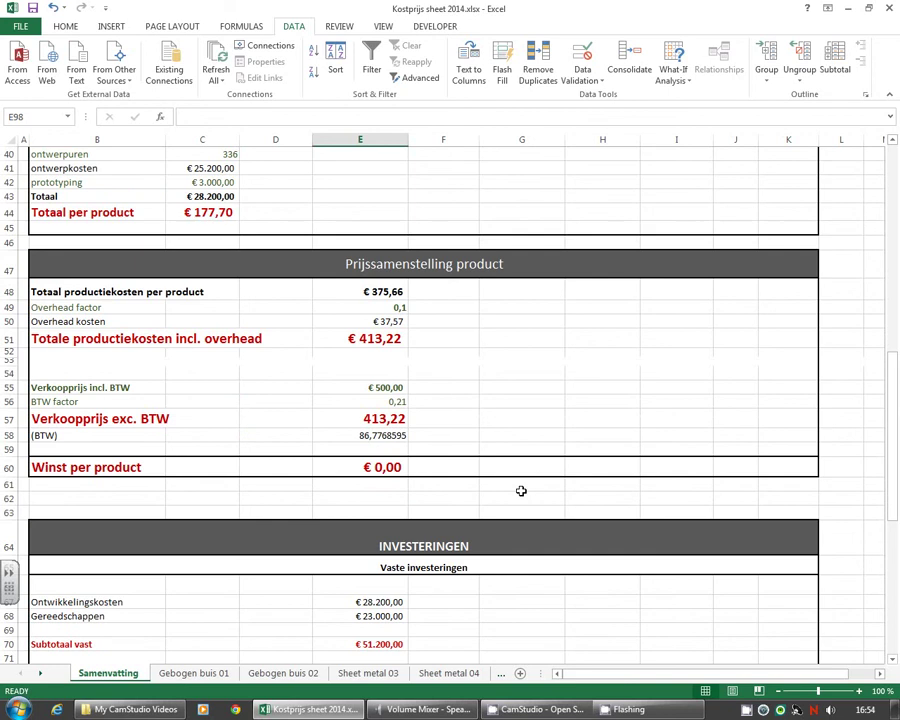